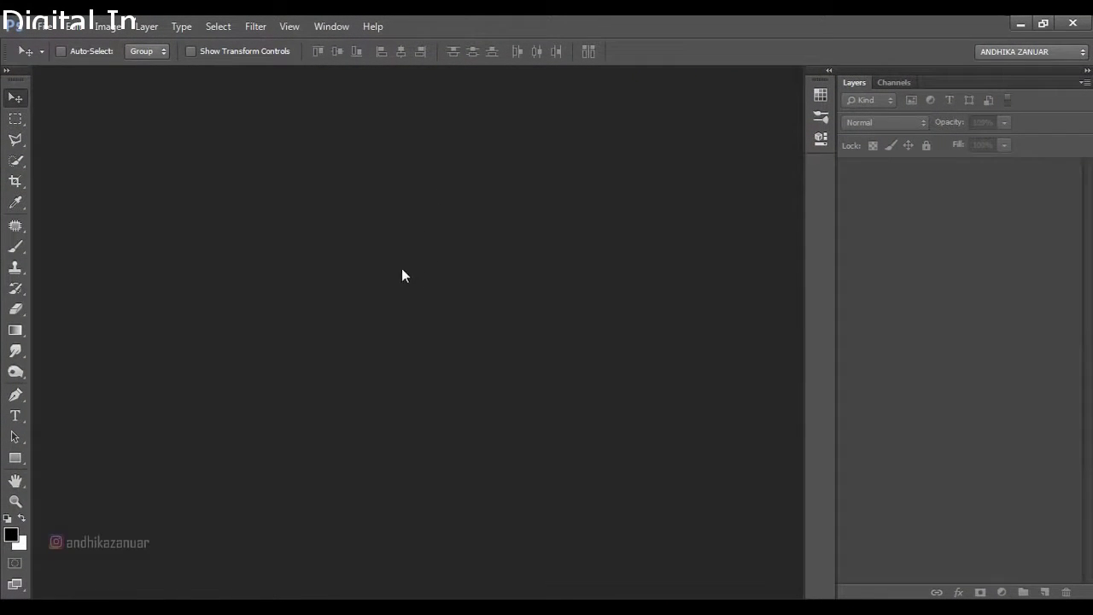
# - Create a new 2500 × 1500 px, 200 ppi document with a white background
pyautogui.click(58, 27)
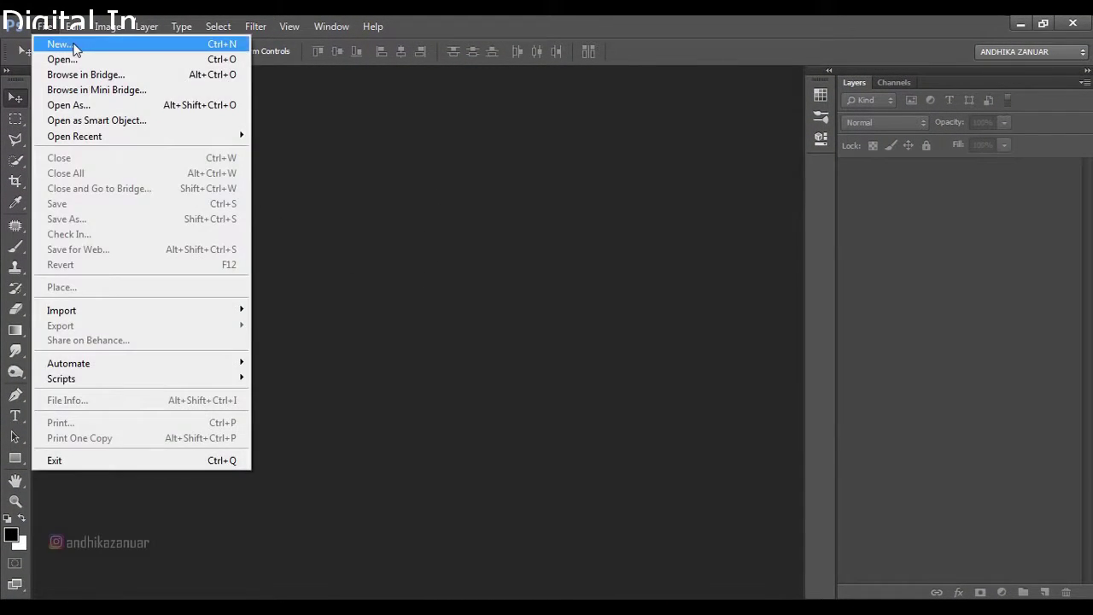
pyautogui.click(74, 42)
pyautogui.click(468, 223)
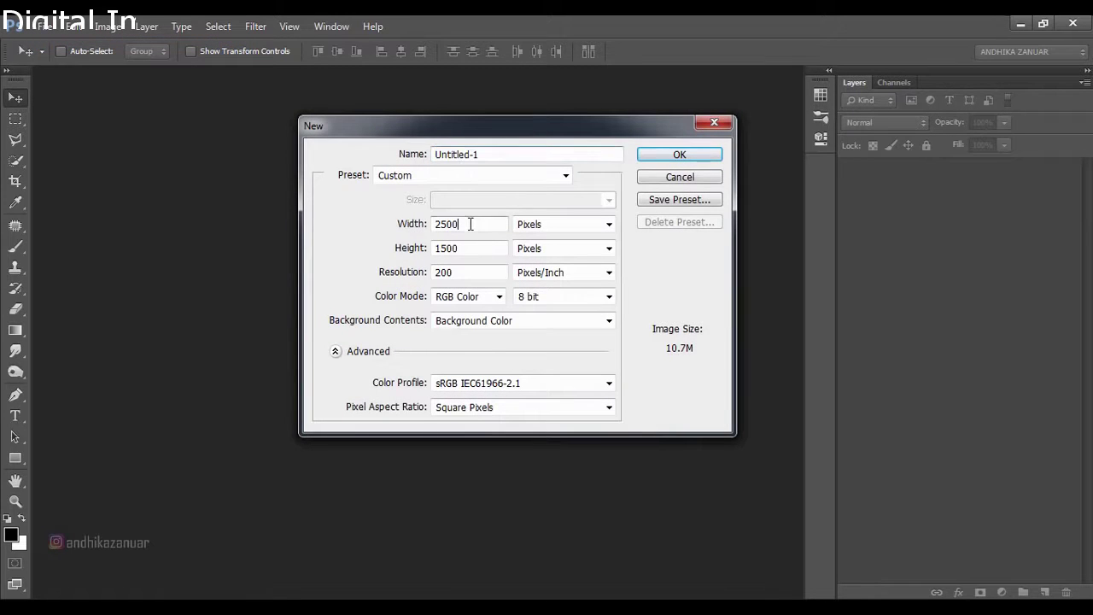
pyautogui.click(478, 248)
pyautogui.click(488, 274)
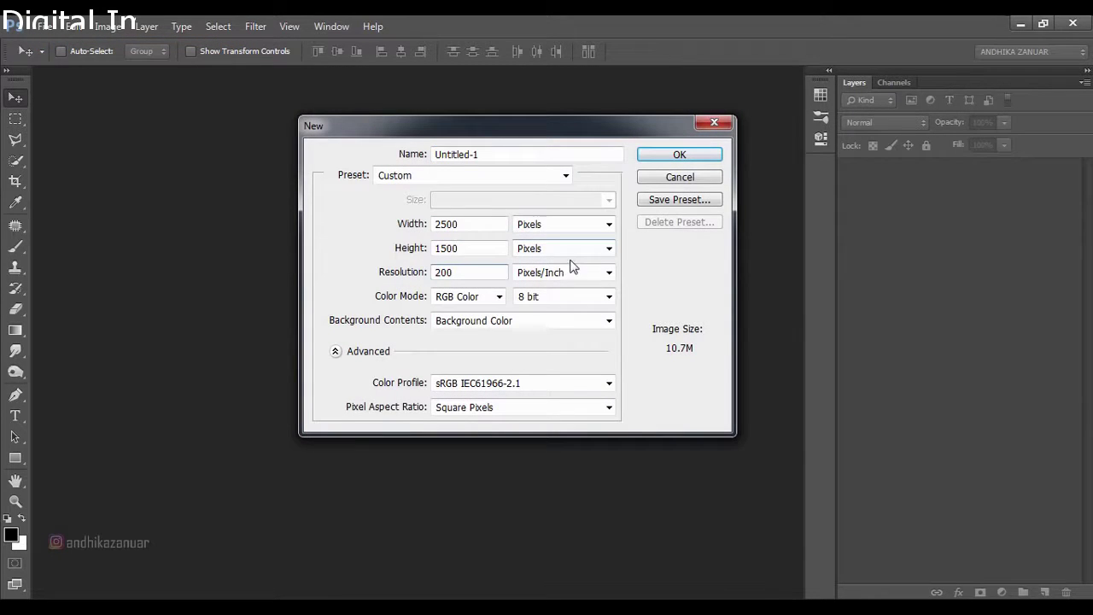
pyautogui.click(574, 325)
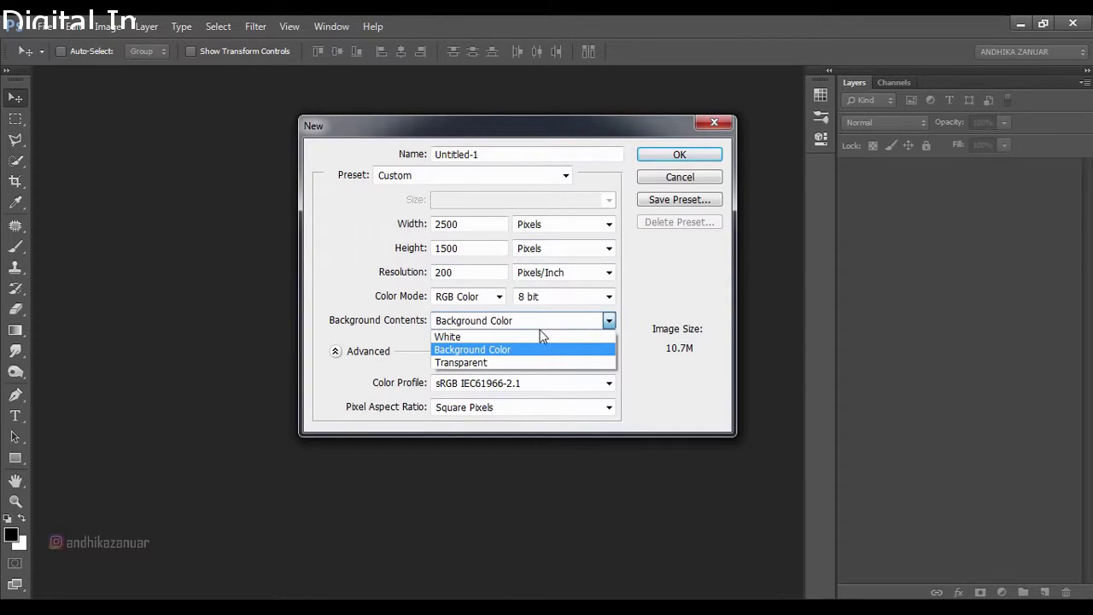
pyautogui.click(541, 337)
pyautogui.hotkey('shift', 'Tab')
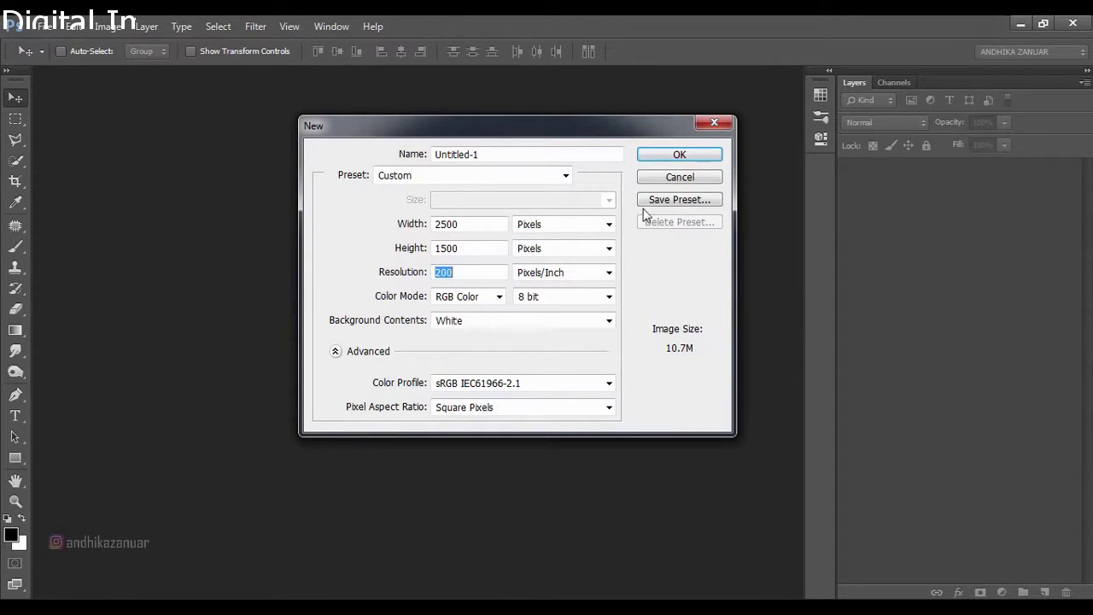
pyautogui.click(672, 158)
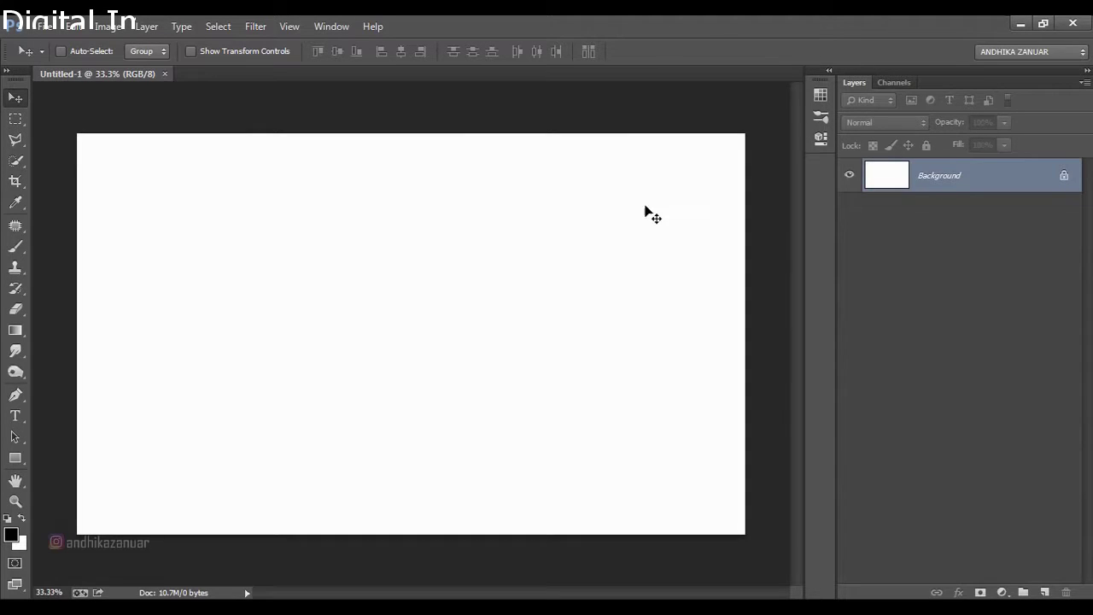
# - Fill the background with 50% Gray and fit the canvas on screen
pyautogui.hotkey('shift', 'F5')
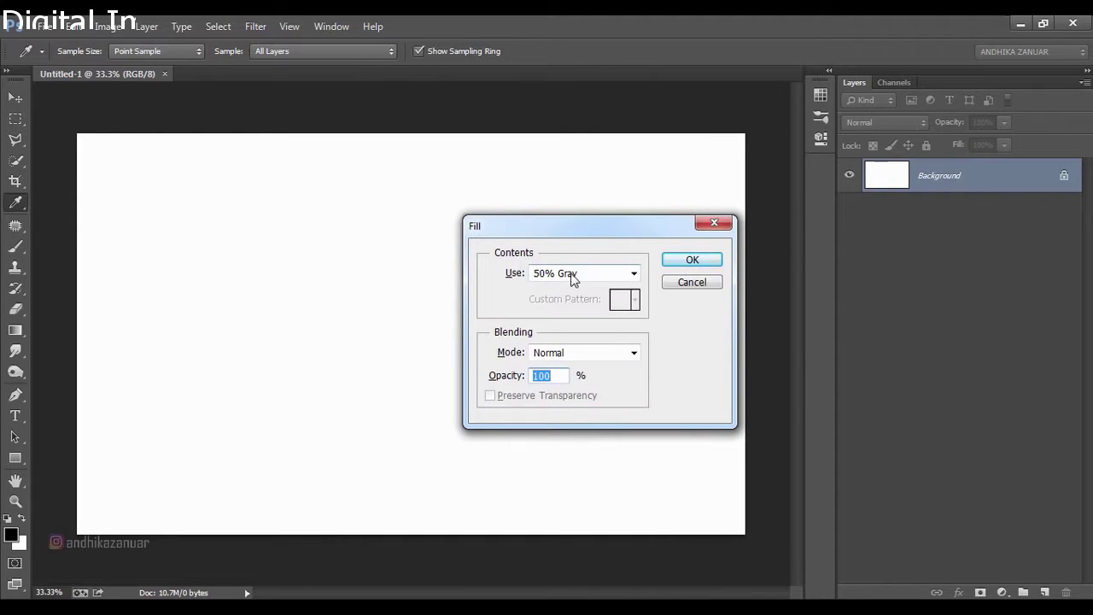
pyautogui.click(670, 261)
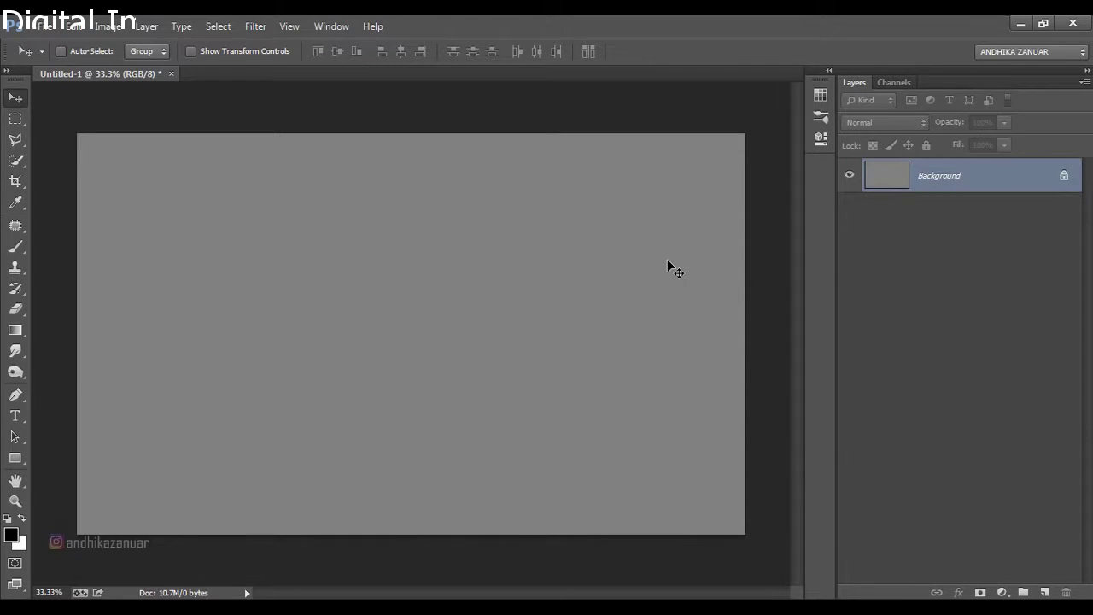
pyautogui.hotkey('ctrl', '0')
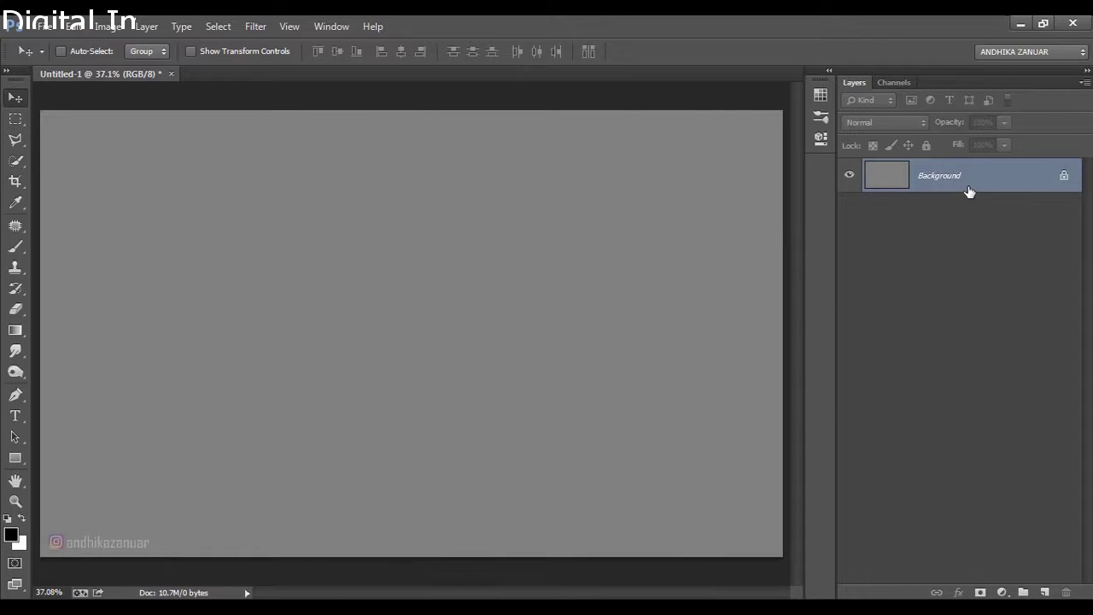
# - Add a Solid Color fill layer set to hex 3e6a8b over the gray background
pyautogui.click(1005, 592)
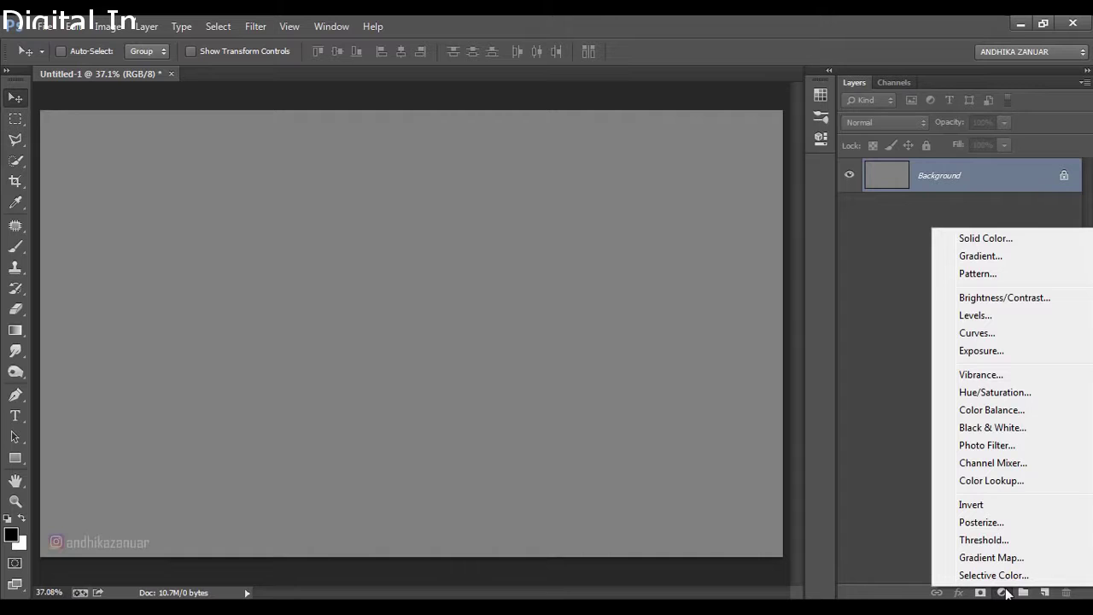
pyautogui.click(991, 241)
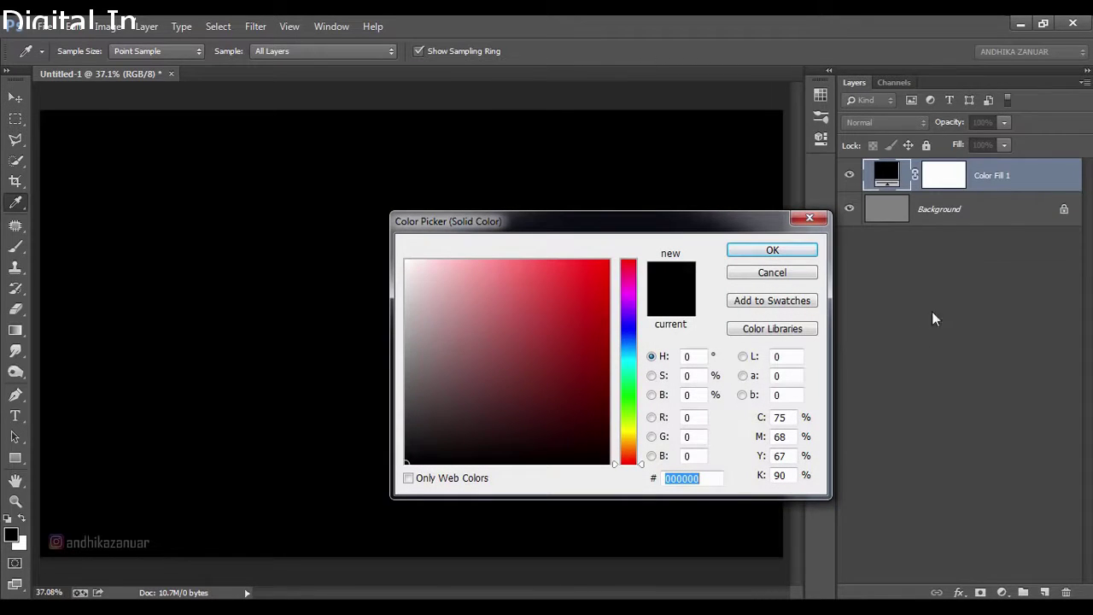
pyautogui.click(716, 478)
pyautogui.moveTo(717, 478); pyautogui.dragTo(651, 481)
pyautogui.write('3e')
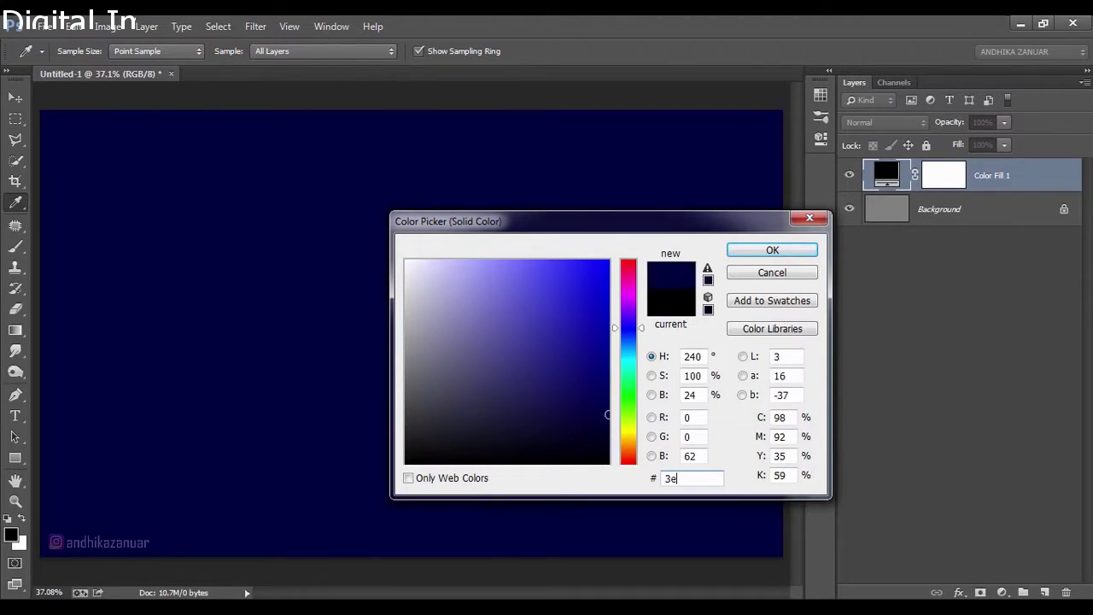
pyautogui.write('6')
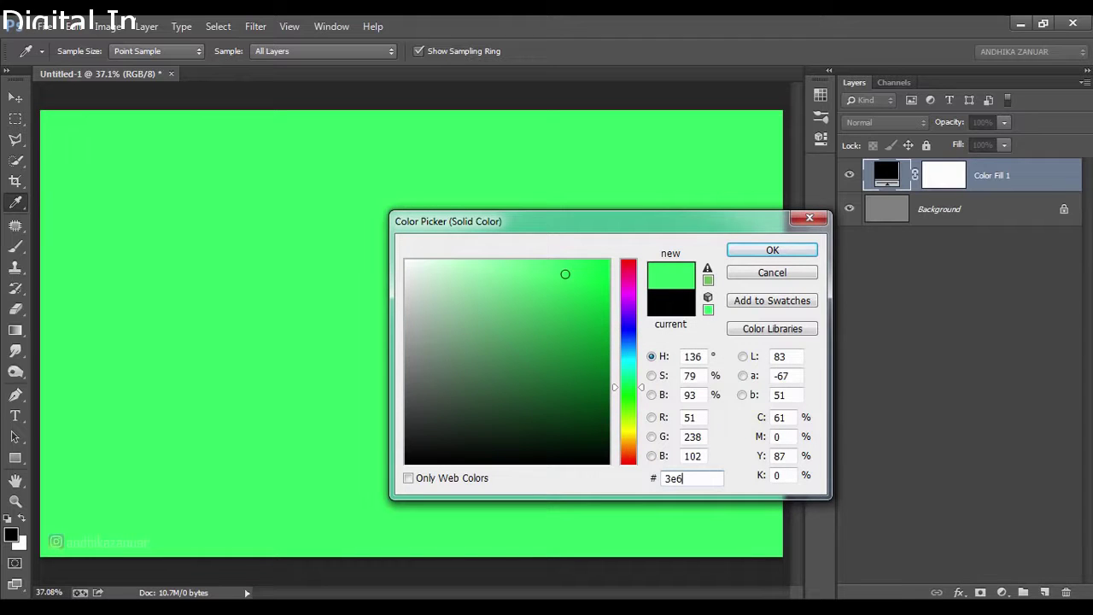
pyautogui.write('a')
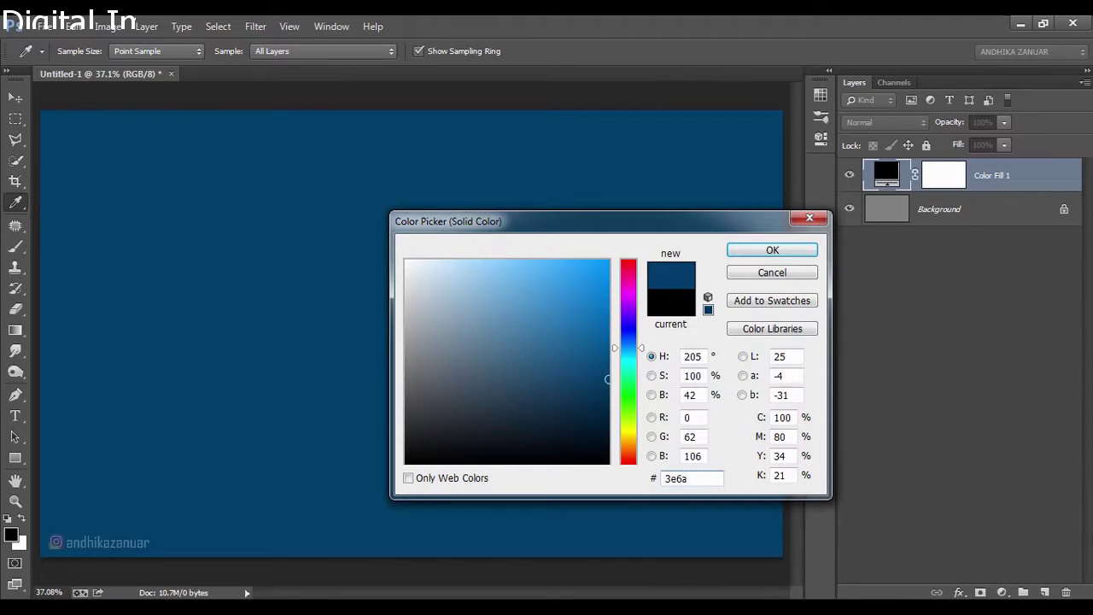
pyautogui.write('8b')
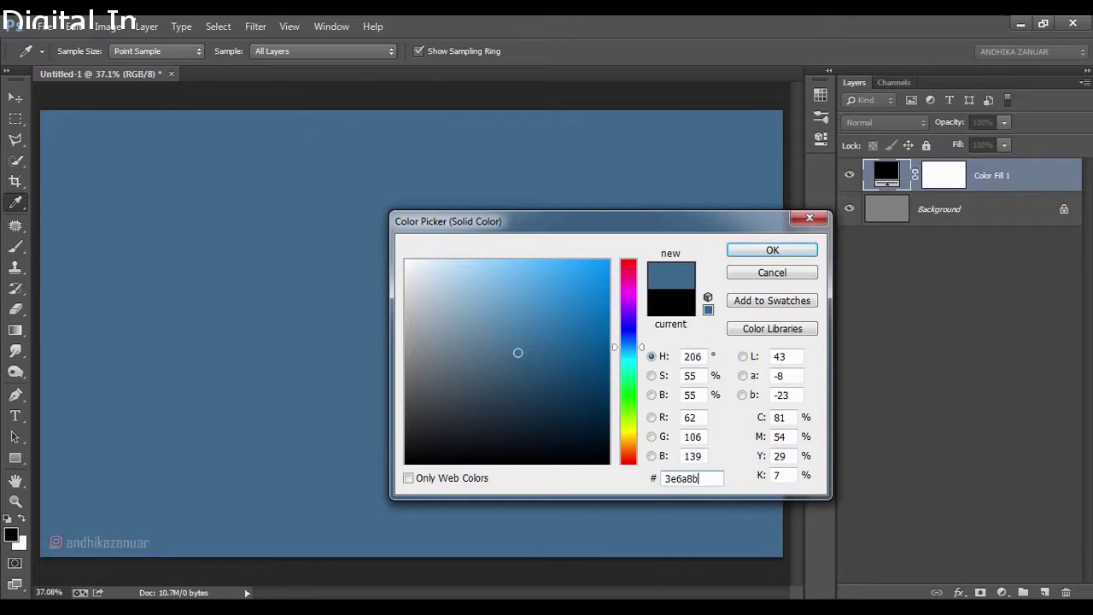
pyautogui.click(772, 249)
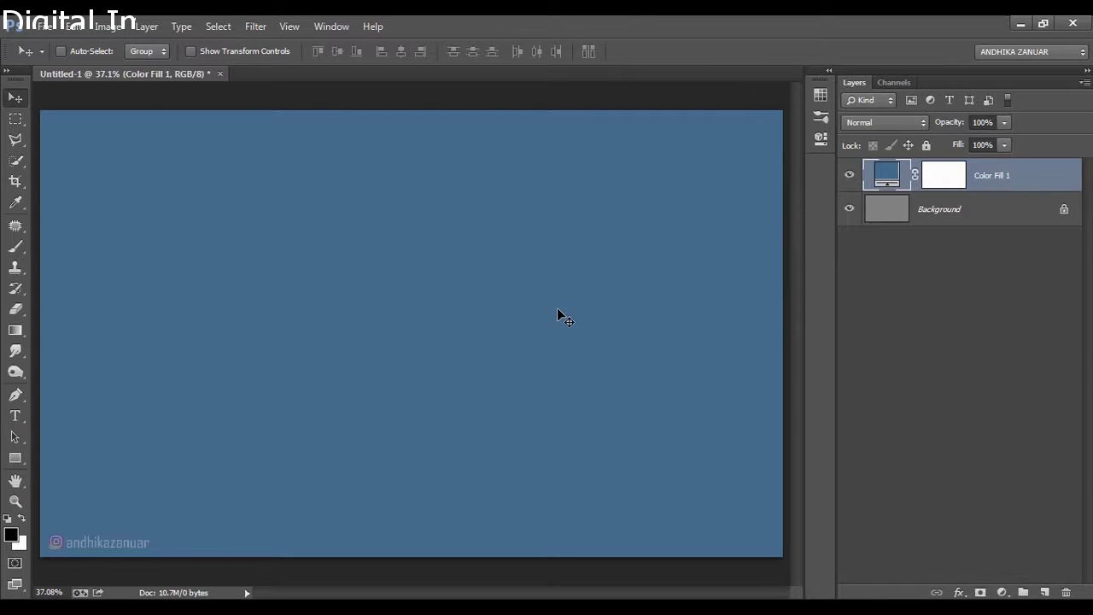
# - Place the stormy sky photo, stretch it to the canvas edges and flip it vertically
pyautogui.click(50, 27)
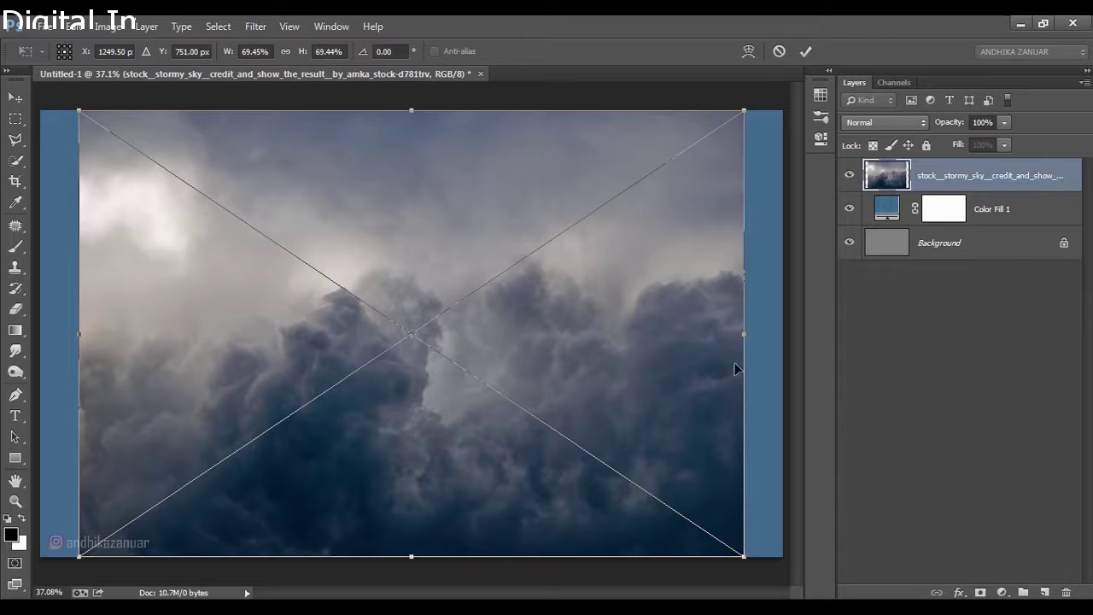
pyautogui.moveTo(744, 335); pyautogui.dragTo(783, 334)
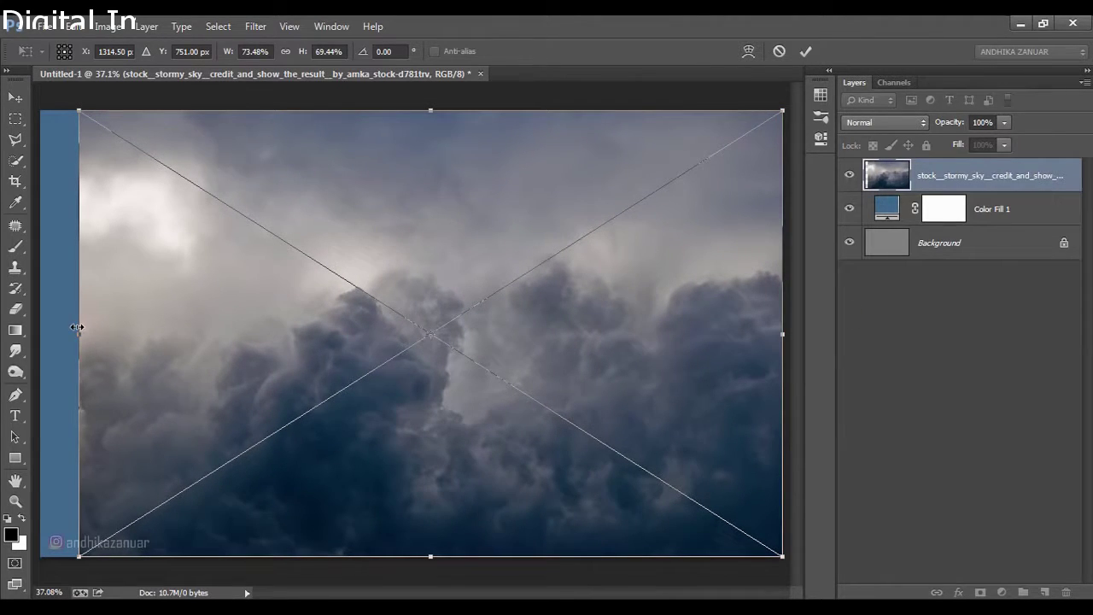
pyautogui.moveTo(77, 328); pyautogui.dragTo(40, 334)
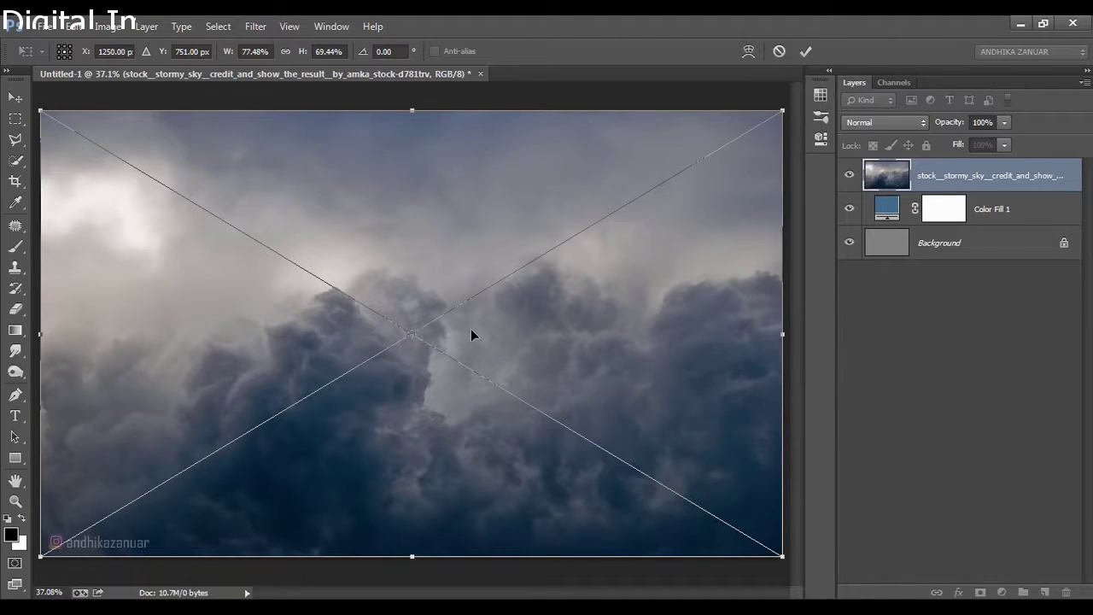
pyautogui.rightClick(531, 310)
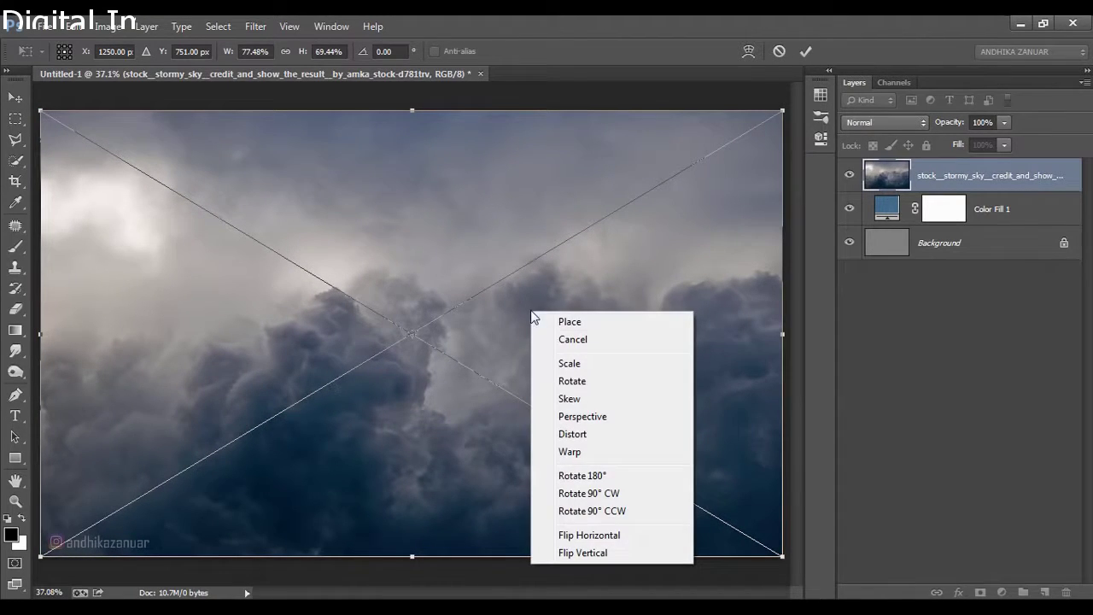
pyautogui.click(613, 553)
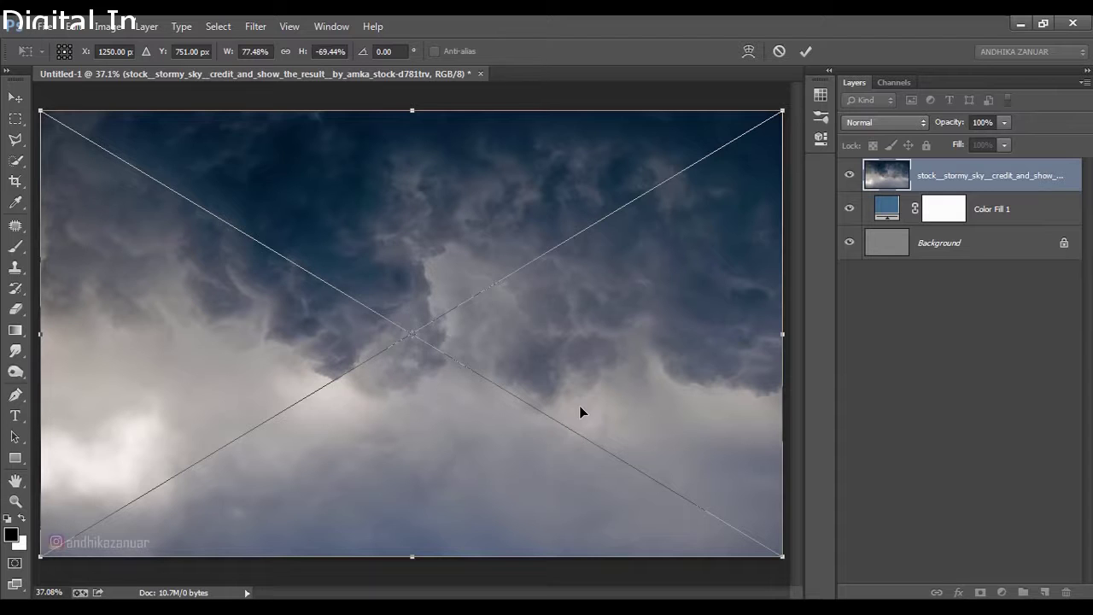
pyautogui.click(806, 52)
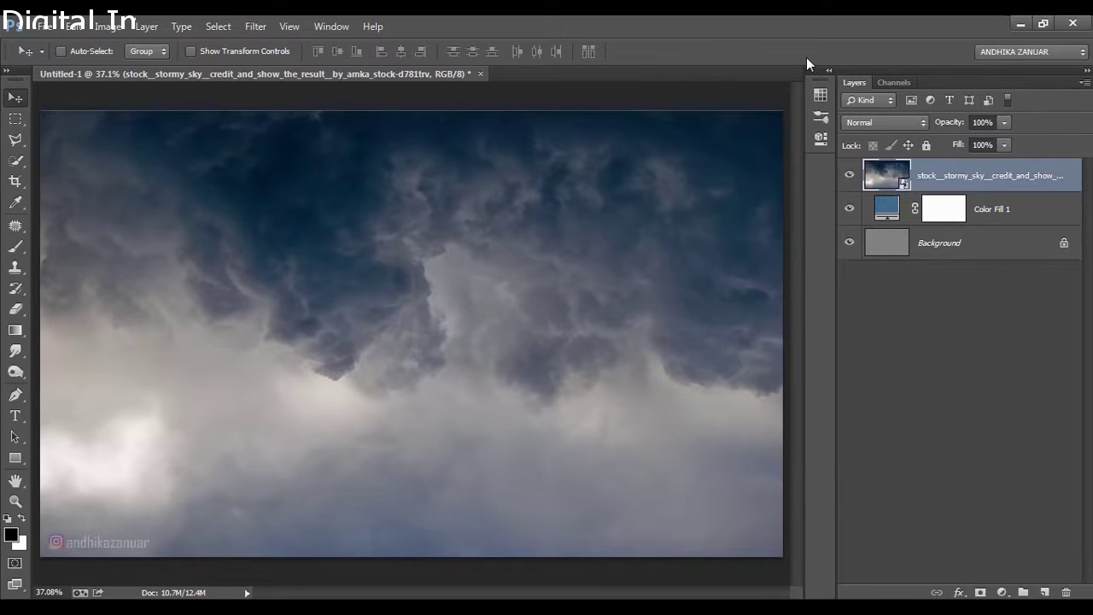
# - Rasterize the sky layer and mask its lower part with a black gradient fade
pyautogui.rightClick(979, 175)
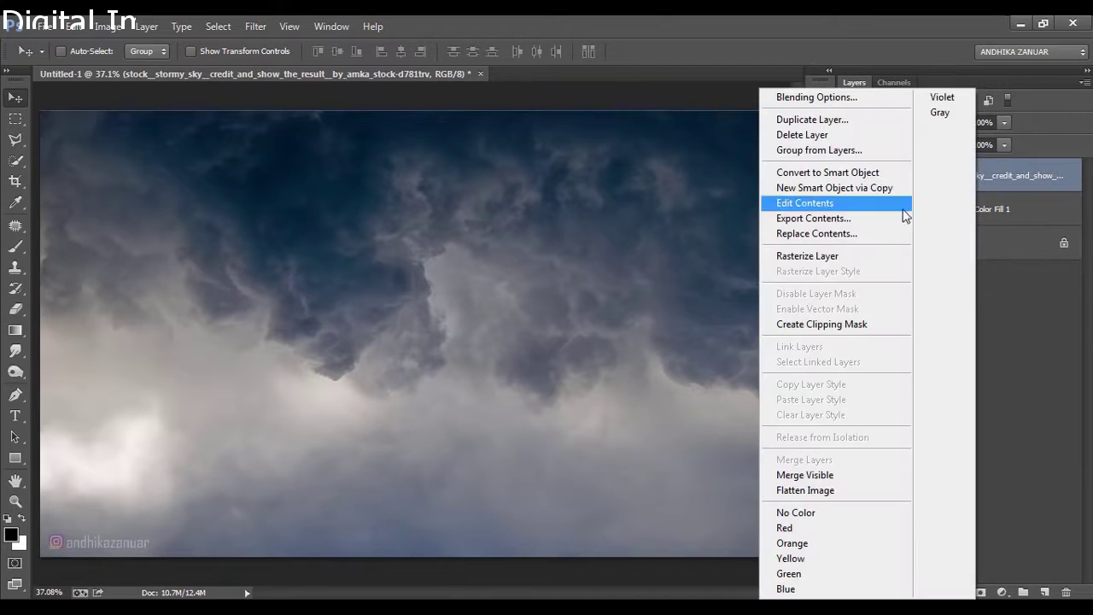
pyautogui.click(858, 258)
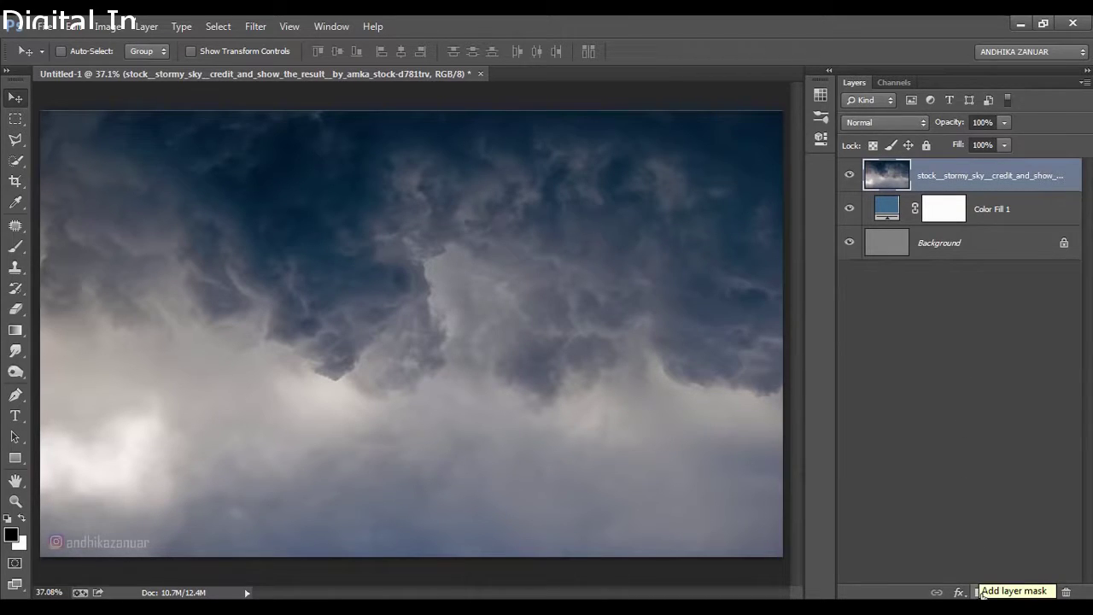
pyautogui.click(980, 592)
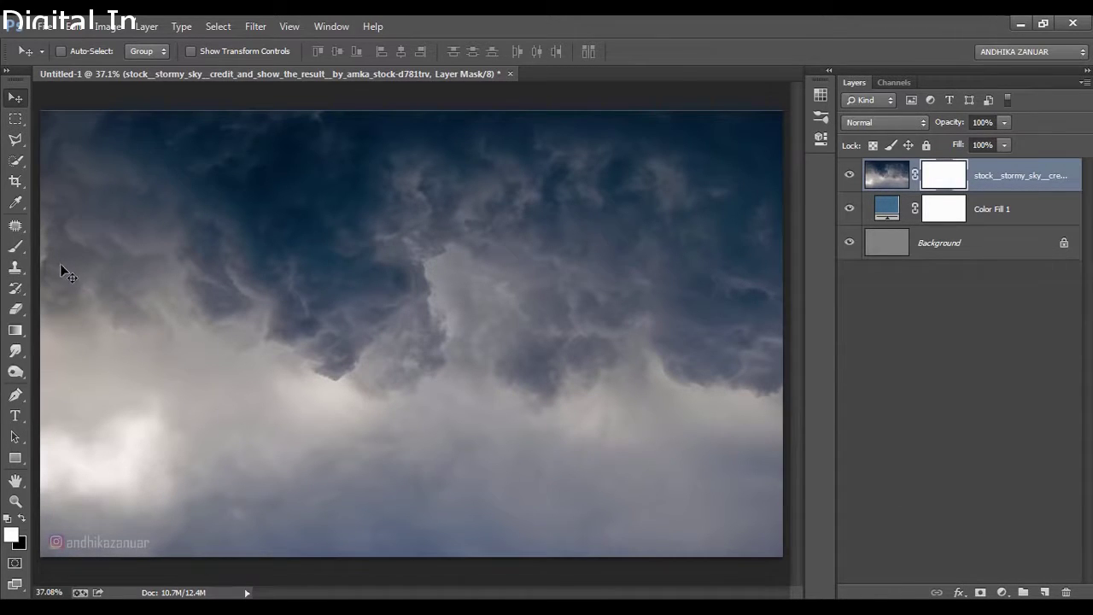
pyautogui.click(15, 331)
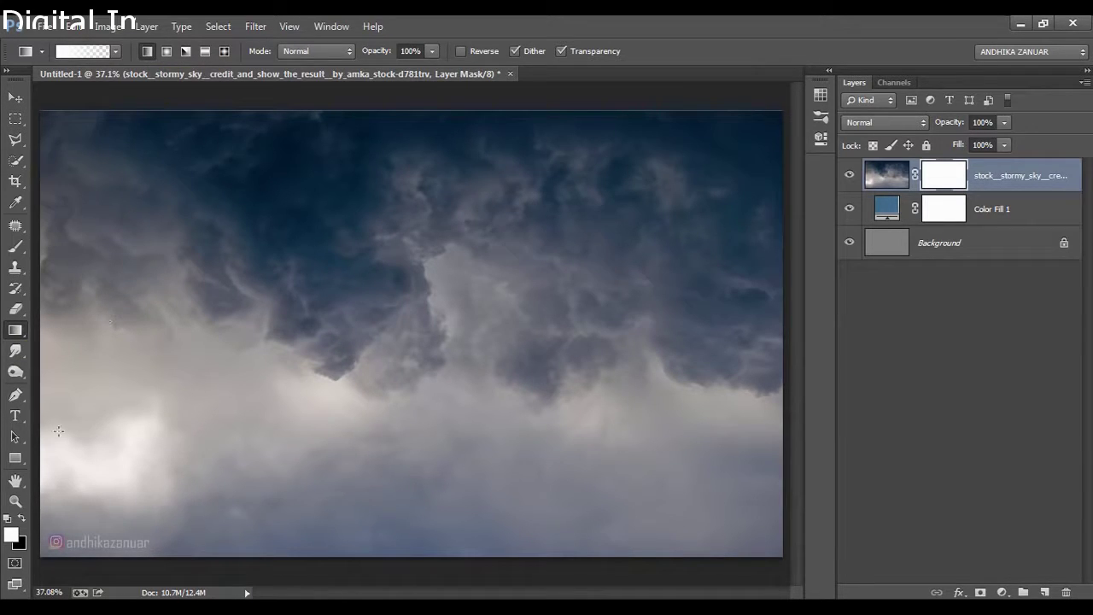
pyautogui.click(22, 517)
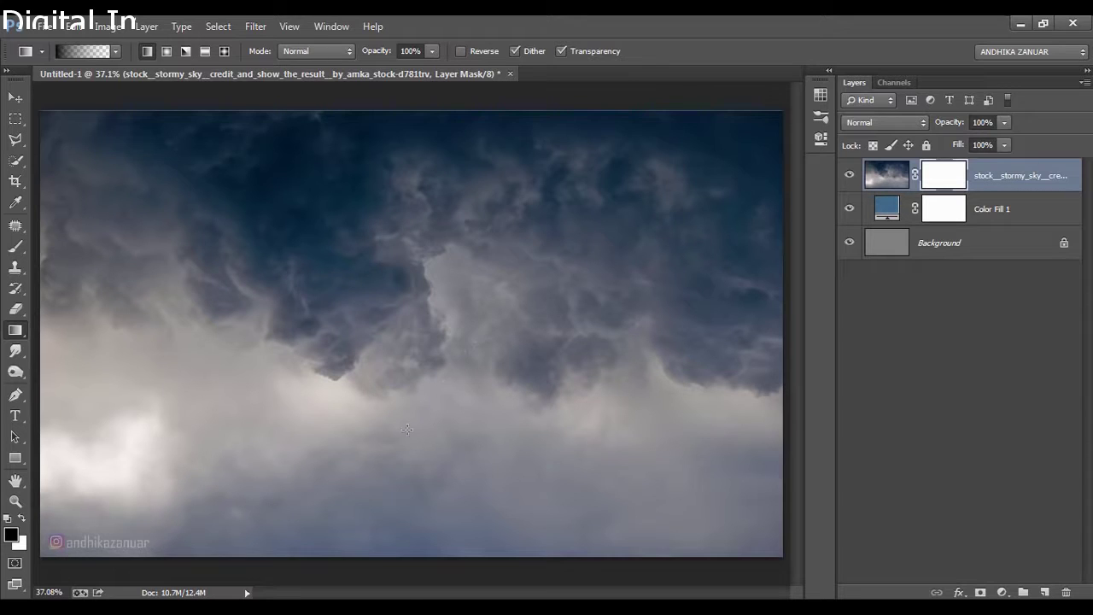
pyautogui.moveTo(437, 574); pyautogui.dragTo(432, 345)
pyautogui.moveTo(432, 344); pyautogui.dragTo(435, 333)
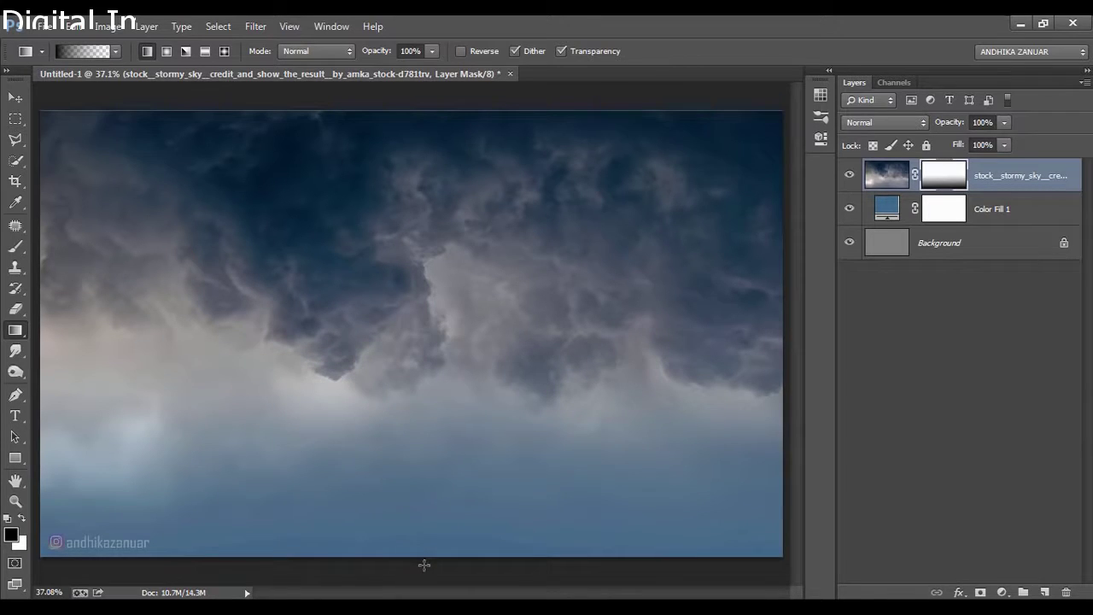
pyautogui.moveTo(430, 563); pyautogui.dragTo(431, 314)
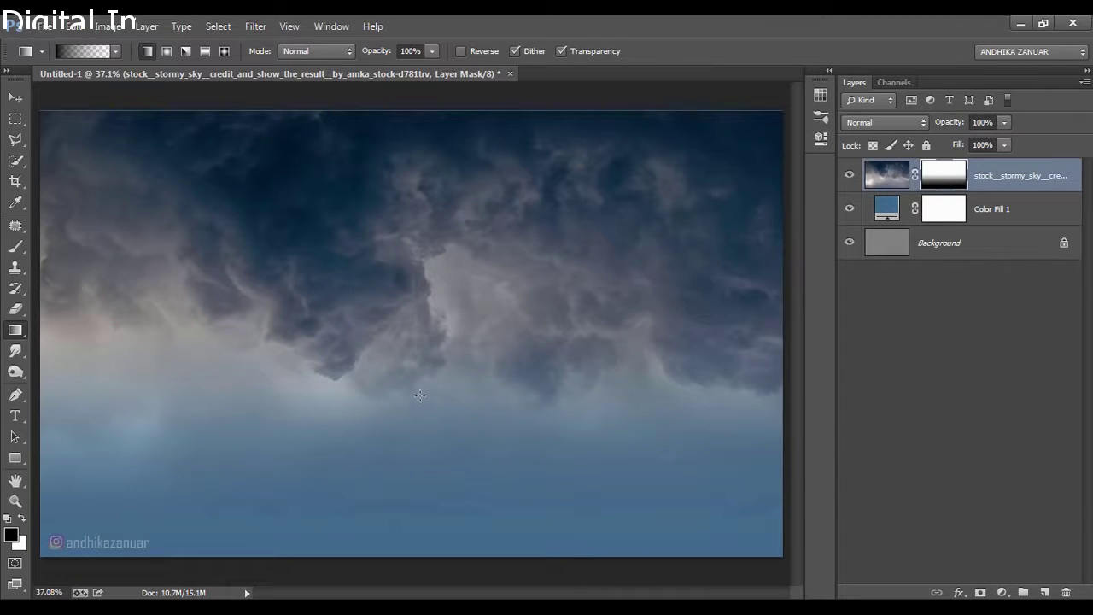
# - Apply the sky layer's gradient mask permanently
pyautogui.click(25, 100)
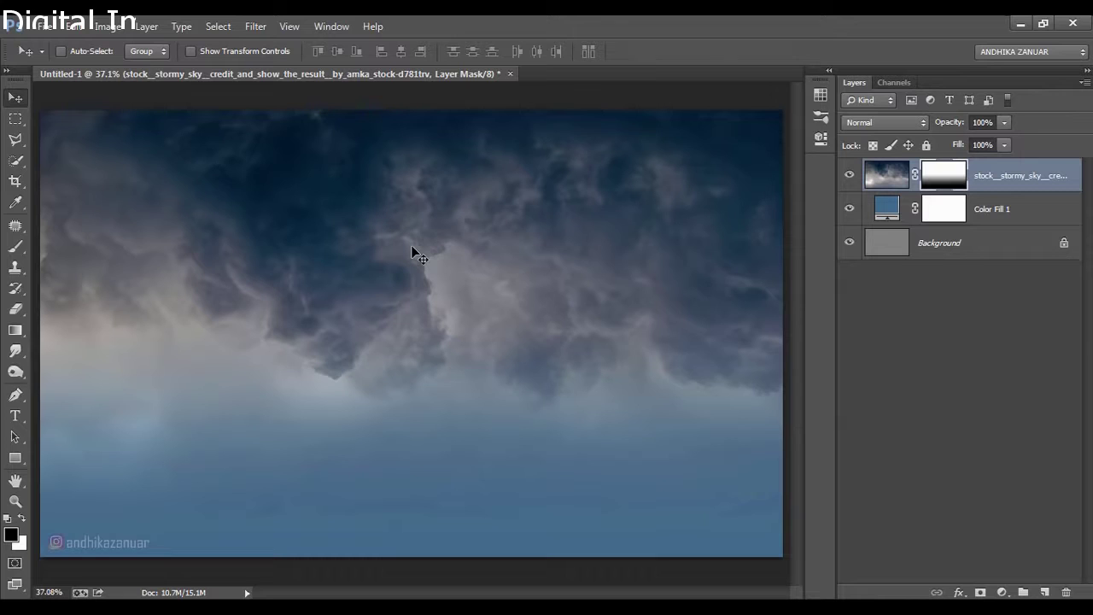
pyautogui.rightClick(940, 175)
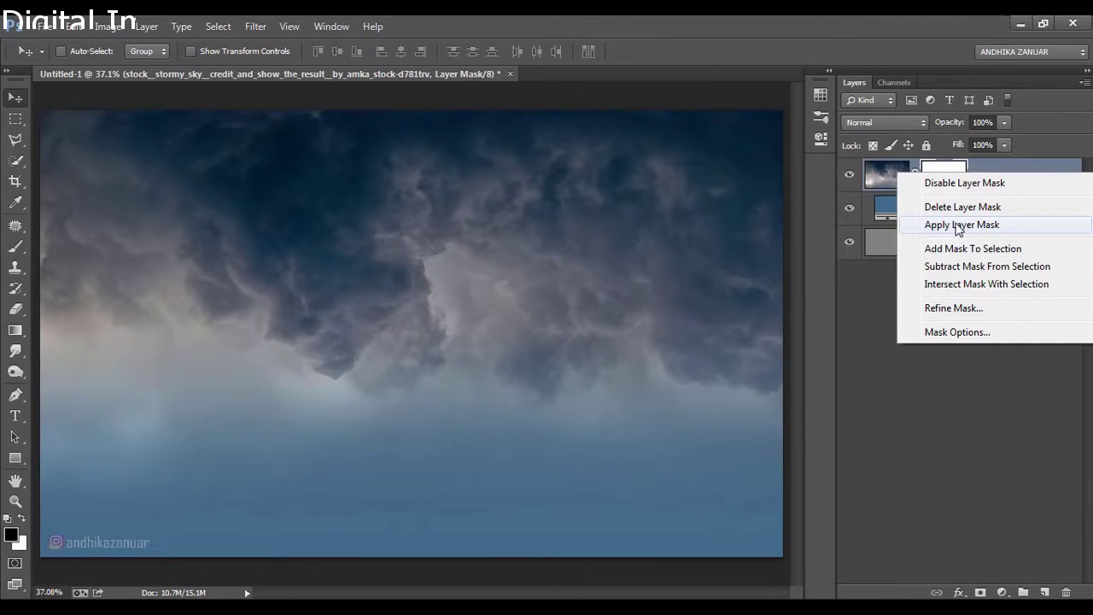
pyautogui.click(957, 227)
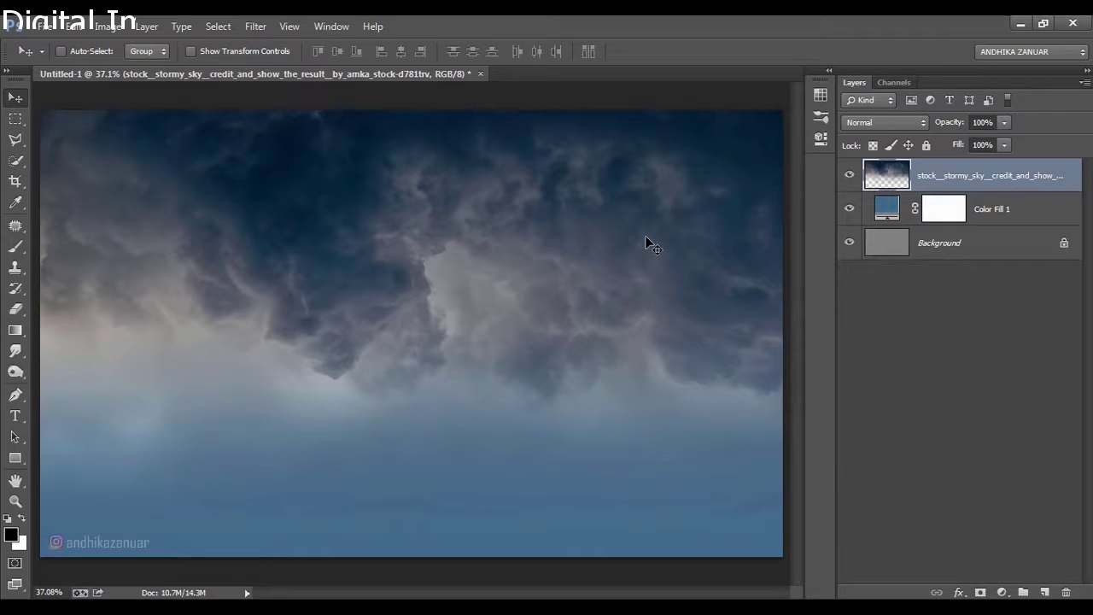
# - Place the Los Angeles city photo and stretch it to both canvas edges
pyautogui.click(46, 26)
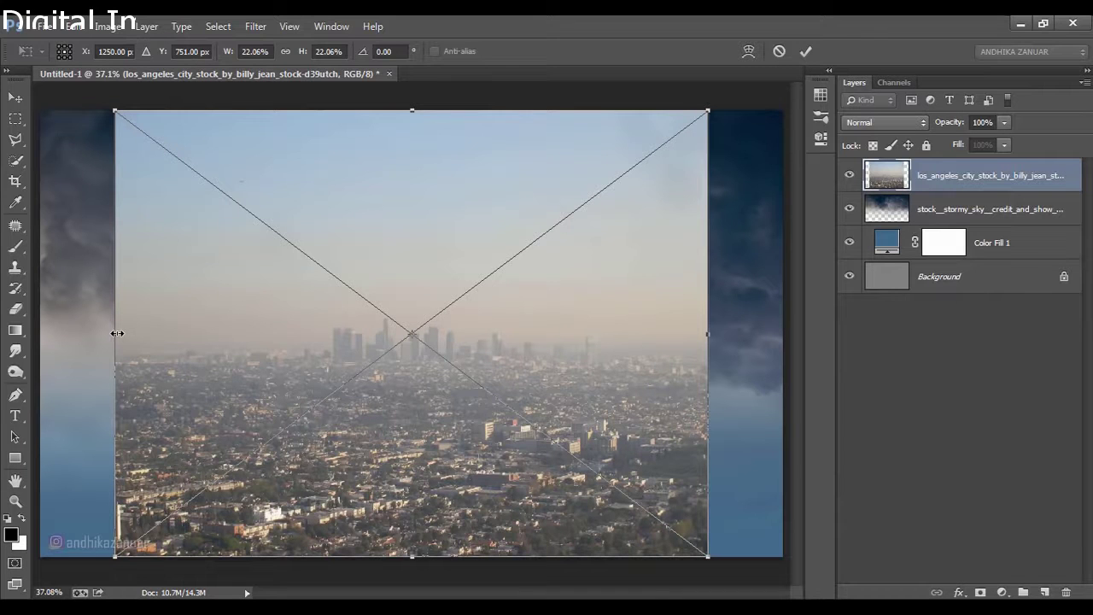
pyautogui.moveTo(114, 334); pyautogui.dragTo(65, 326)
pyautogui.moveTo(45, 323); pyautogui.dragTo(40, 322)
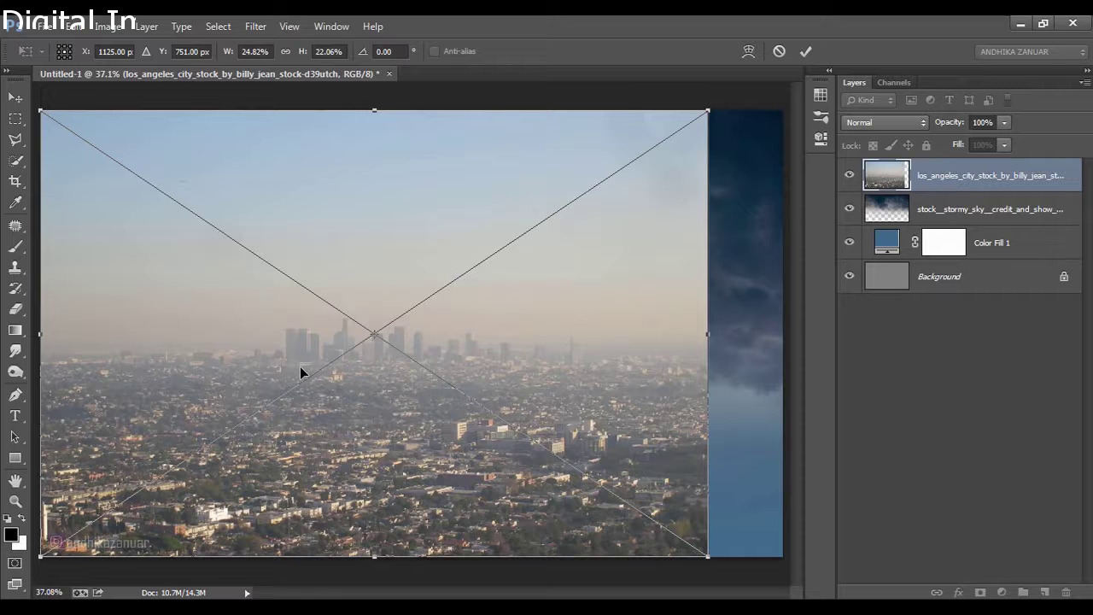
pyautogui.moveTo(711, 396); pyautogui.dragTo(783, 396)
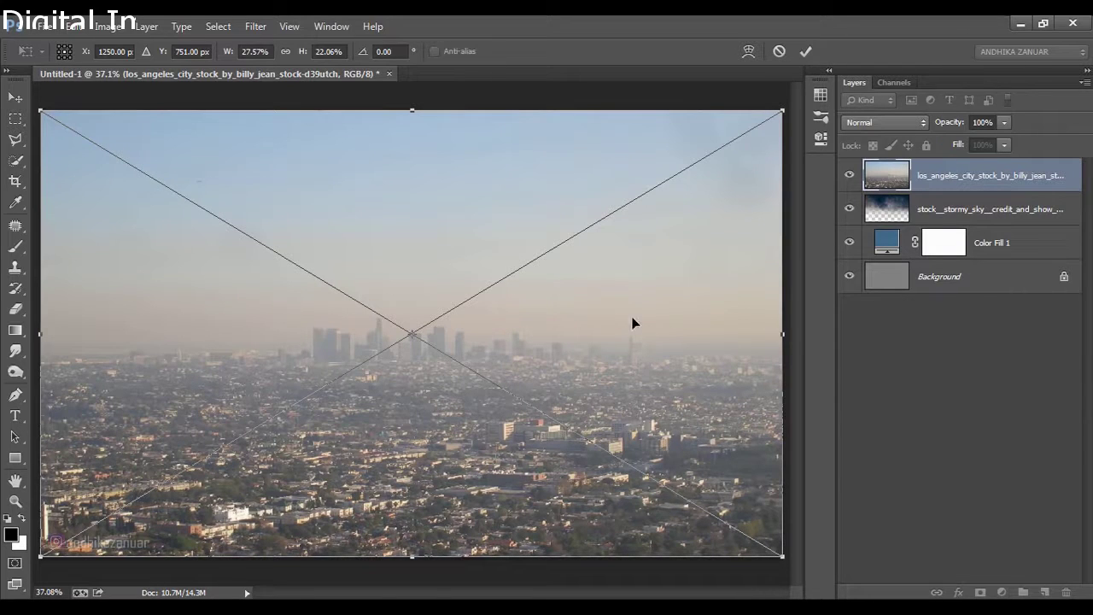
pyautogui.click(804, 52)
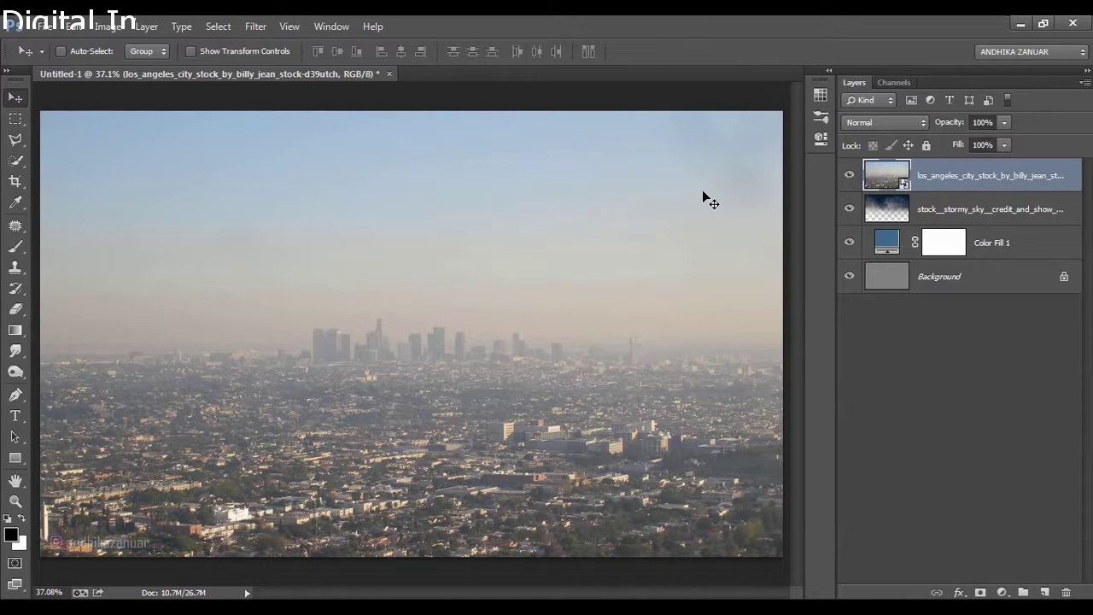
# - Rasterize the city layer and gradient-mask its upper sky into the storm clouds
pyautogui.rightClick(951, 177)
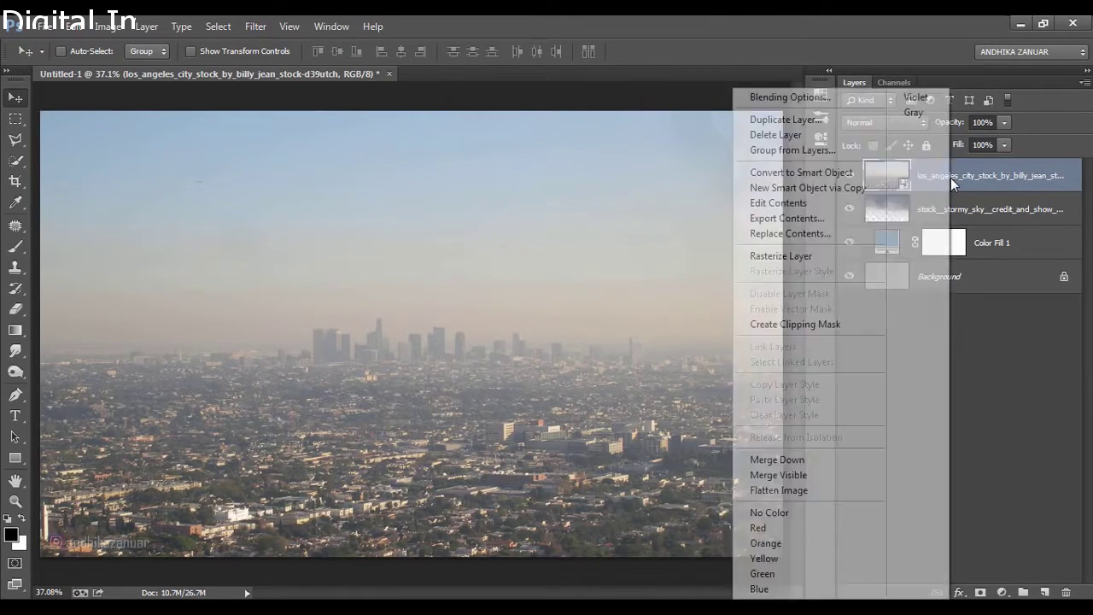
pyautogui.click(850, 256)
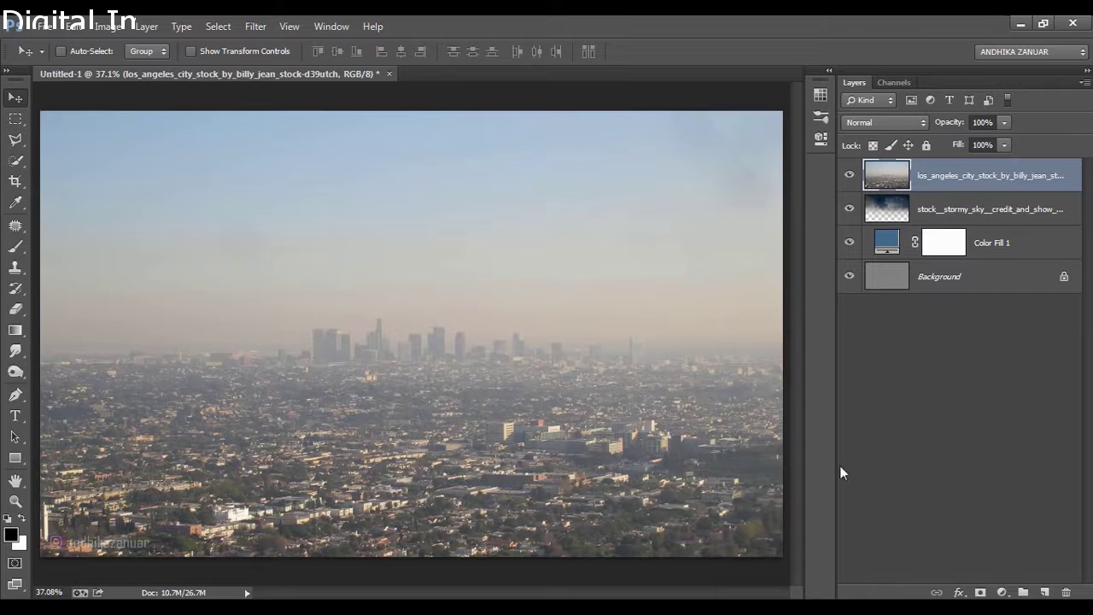
pyautogui.click(982, 593)
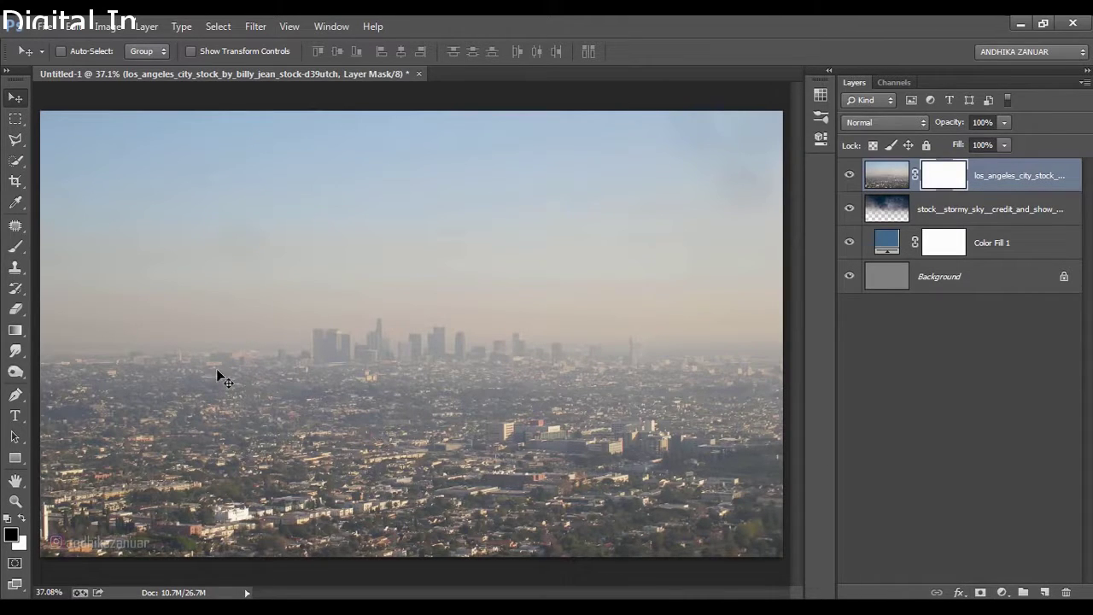
pyautogui.click(17, 332)
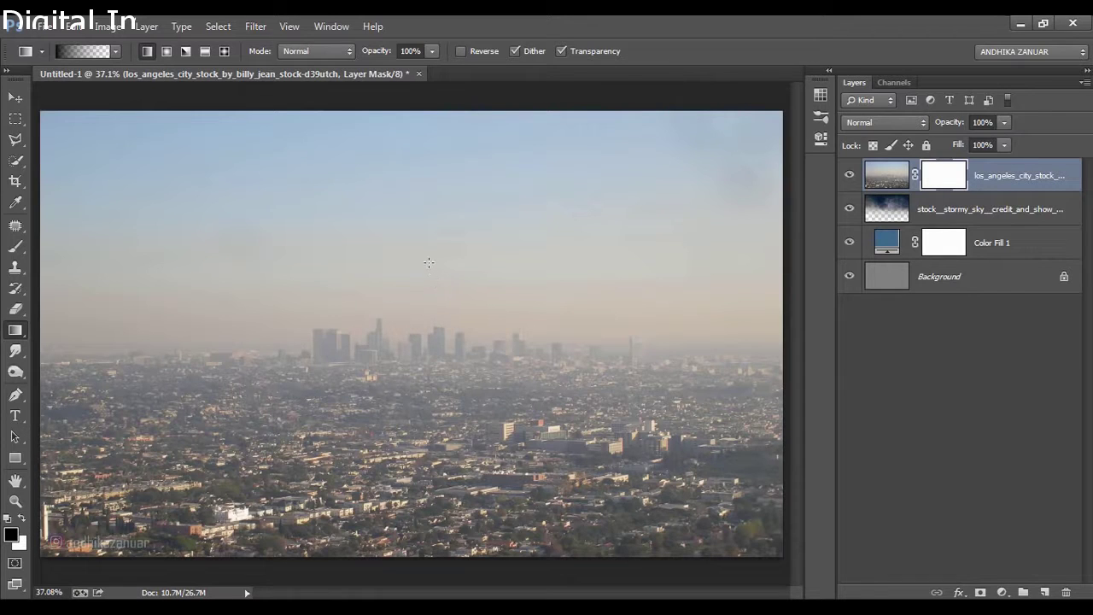
pyautogui.moveTo(427, 253)
pyautogui.mouseDown()
pyautogui.moveTo(419, 348)
pyautogui.moveTo(430, 407)
pyautogui.mouseUp()
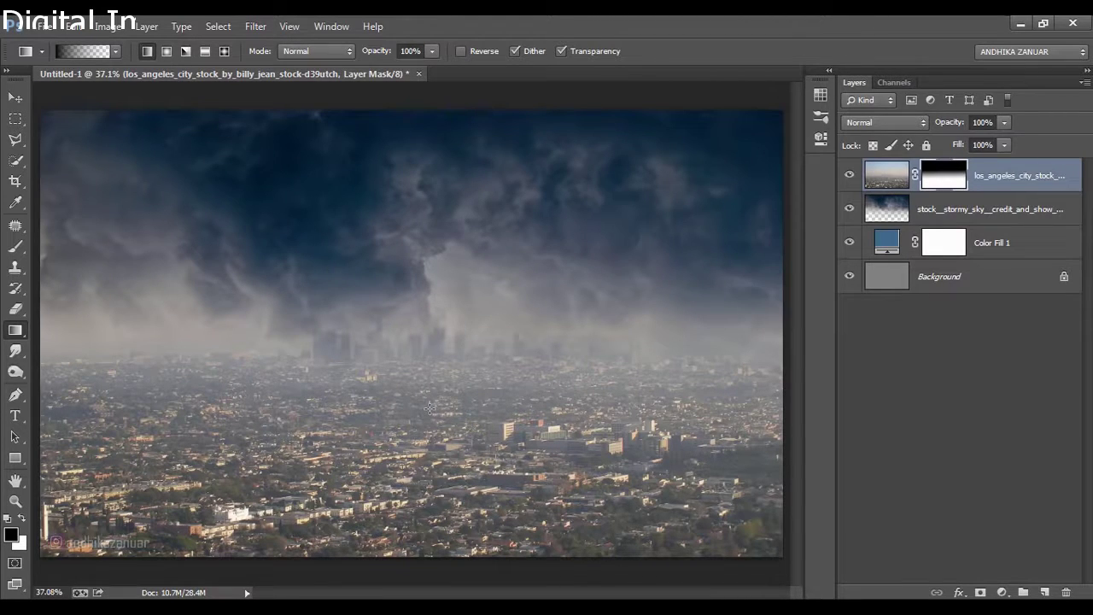
pyautogui.moveTo(438, 228); pyautogui.dragTo(435, 461)
pyautogui.moveTo(437, 408); pyautogui.dragTo(438, 408)
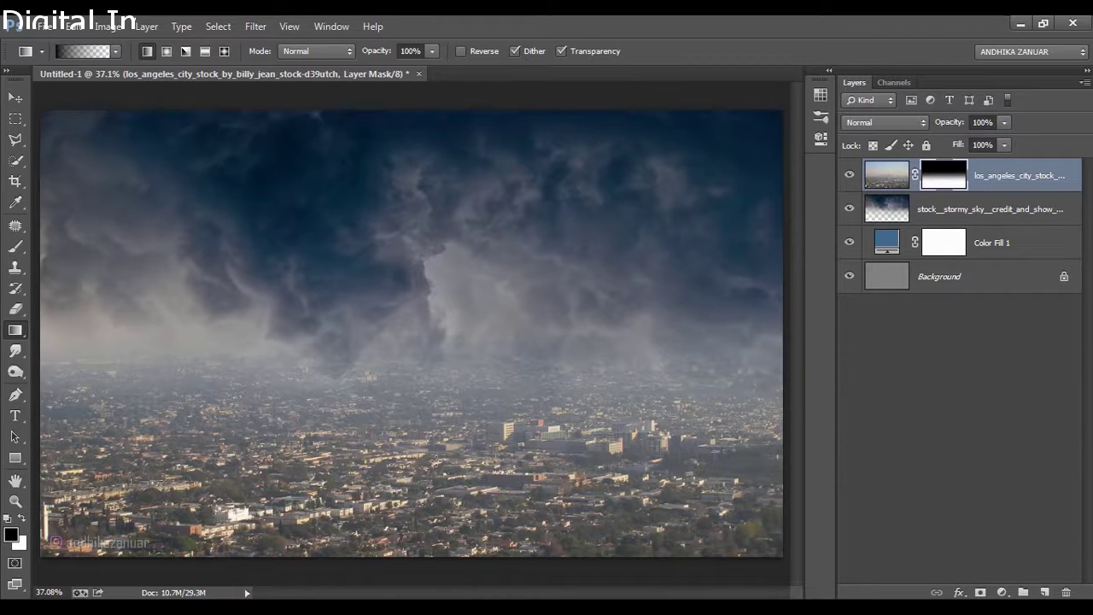
pyautogui.moveTo(441, 265); pyautogui.dragTo(439, 482)
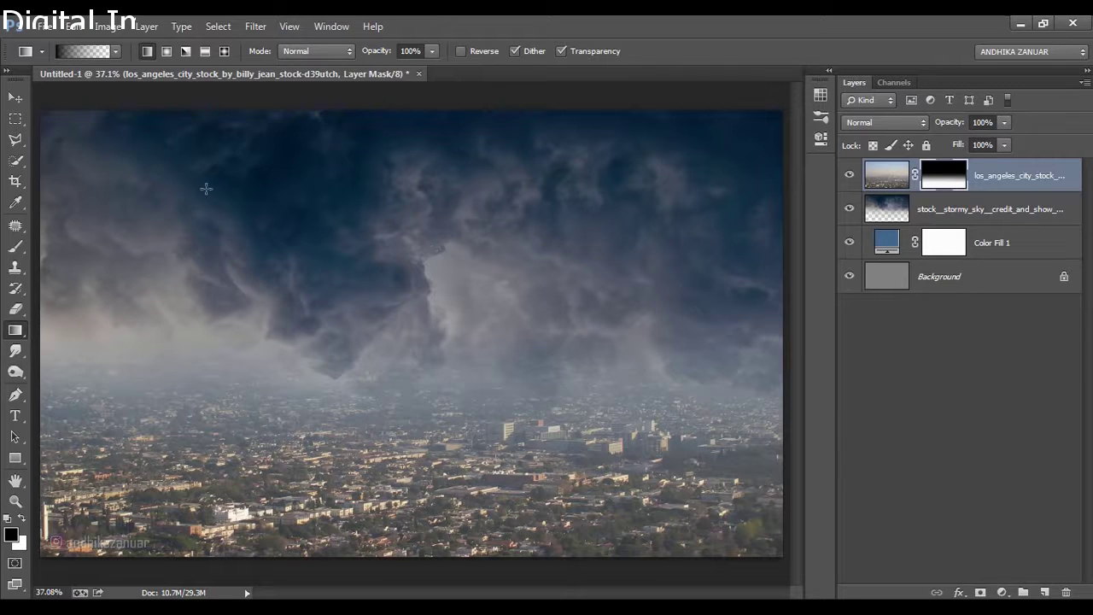
# - Apply the city layer's fade mask permanently
pyautogui.click(16, 98)
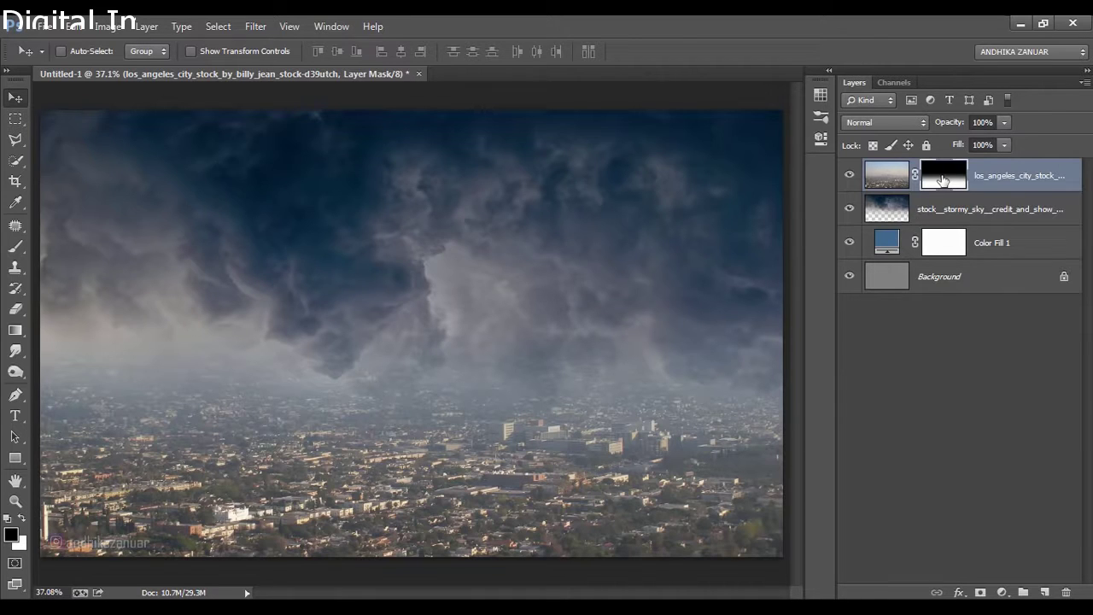
pyautogui.rightClick(943, 179)
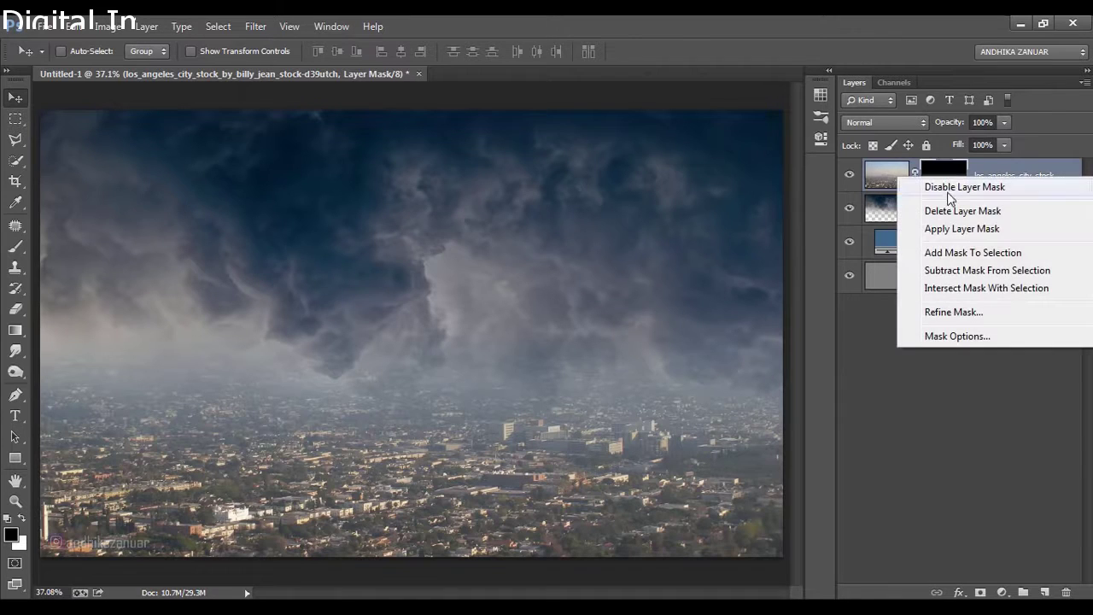
pyautogui.click(960, 236)
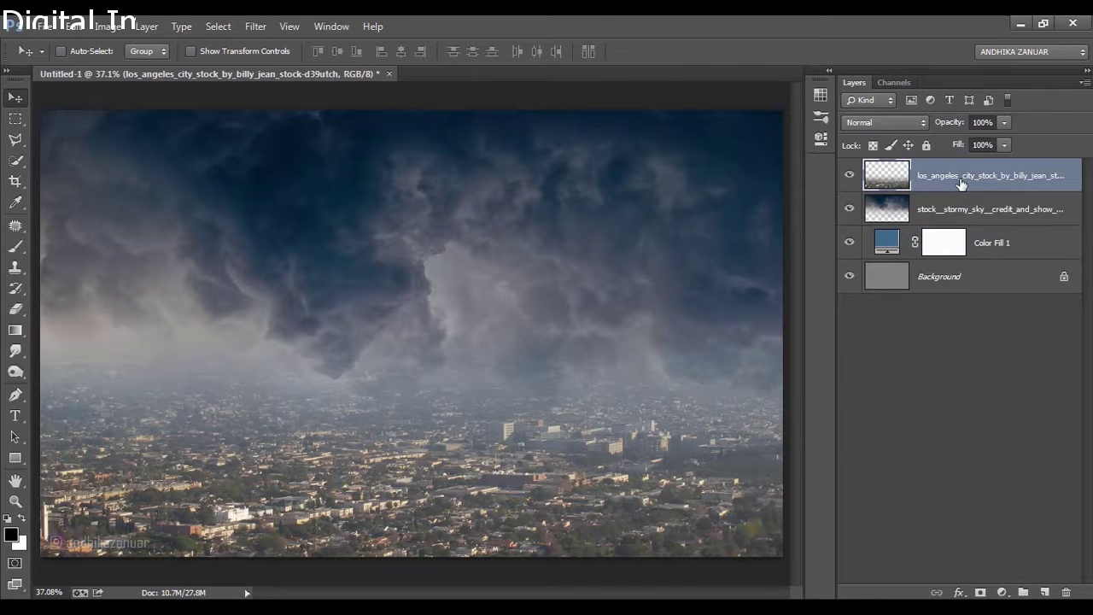
# - Darken the city with Levels: input black 20, output white 155
pyautogui.hotkey('ctrl', 'l')
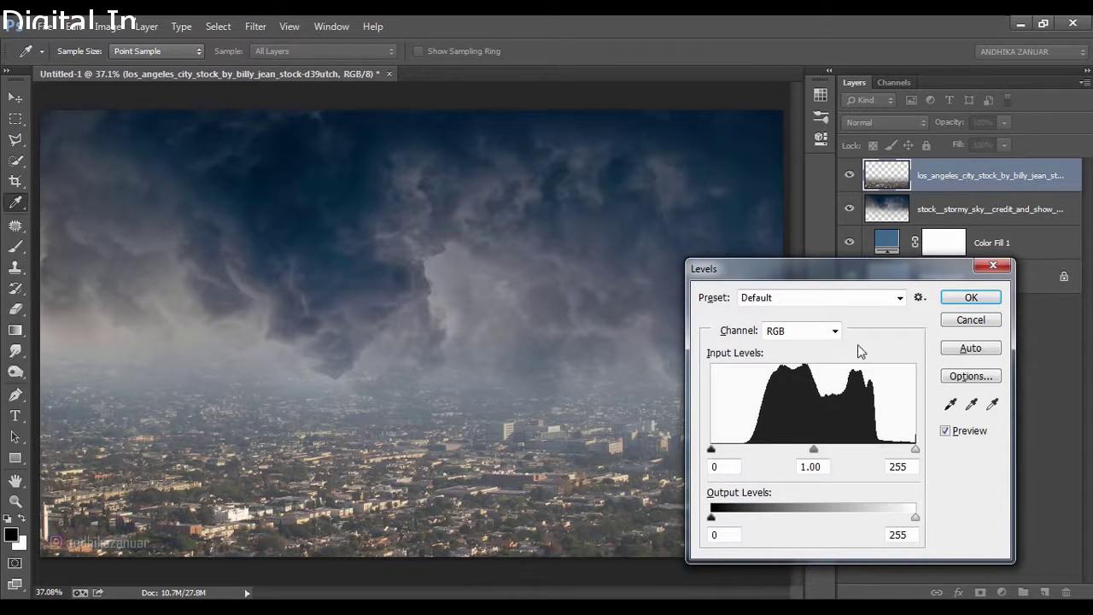
pyautogui.click(708, 465)
pyautogui.write('20')
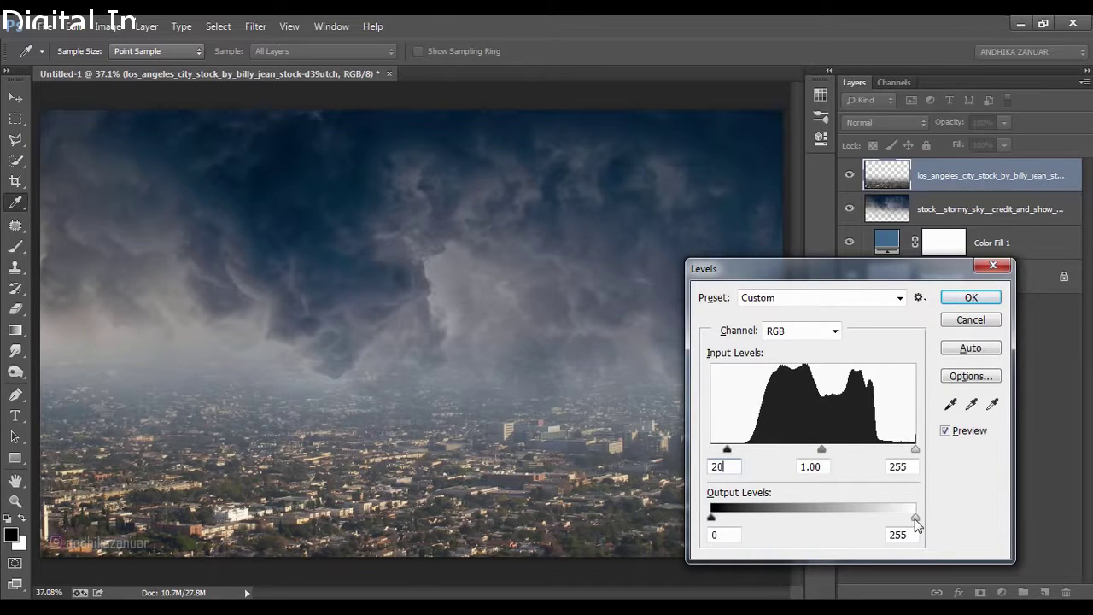
pyautogui.moveTo(914, 519); pyautogui.dragTo(836, 511)
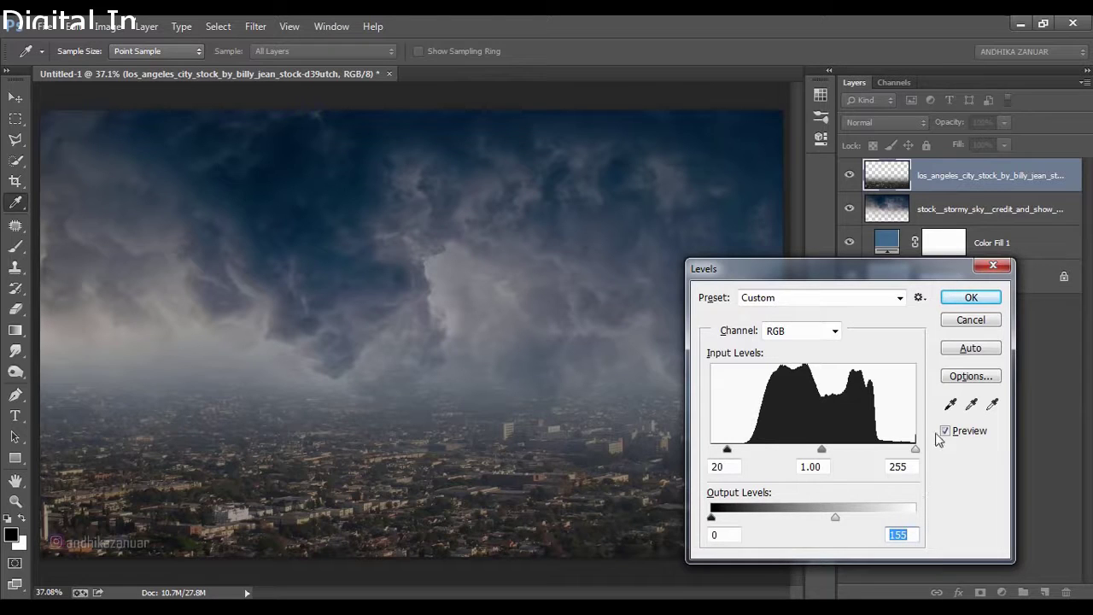
pyautogui.click(968, 298)
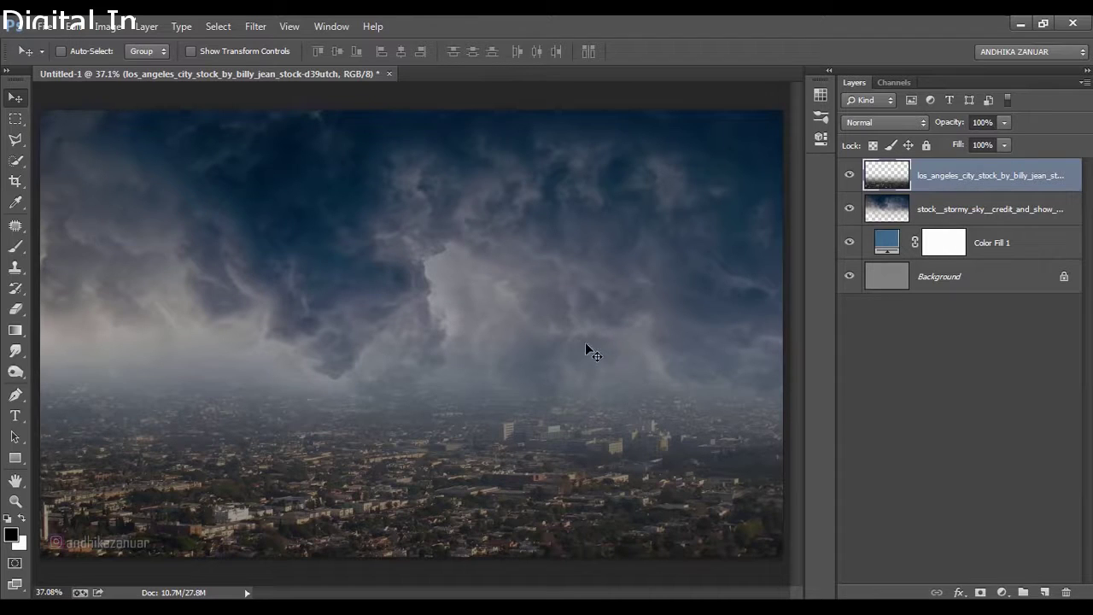
# - Place the nebula image, stretch it to the canvas top and bottom, and flip it horizontally
pyautogui.click(53, 27)
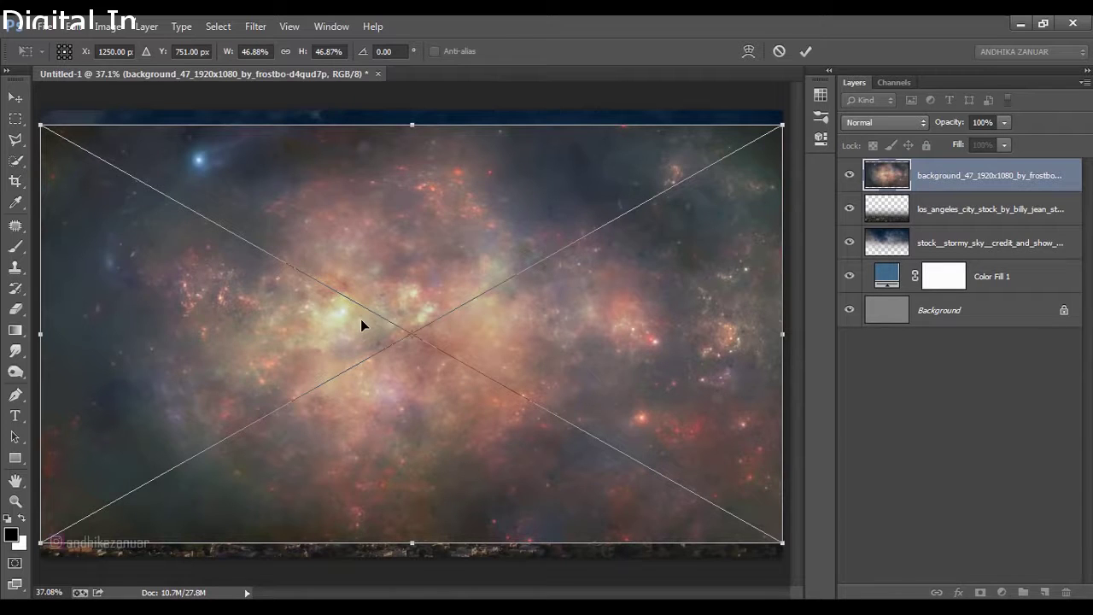
pyautogui.moveTo(414, 125); pyautogui.dragTo(414, 111)
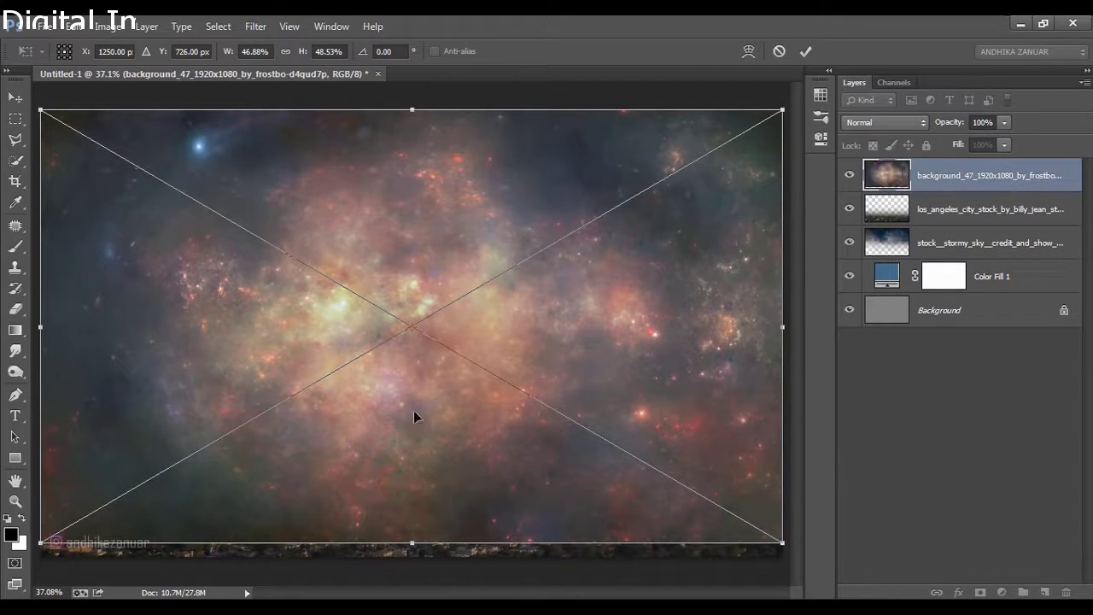
pyautogui.moveTo(411, 543); pyautogui.dragTo(412, 556)
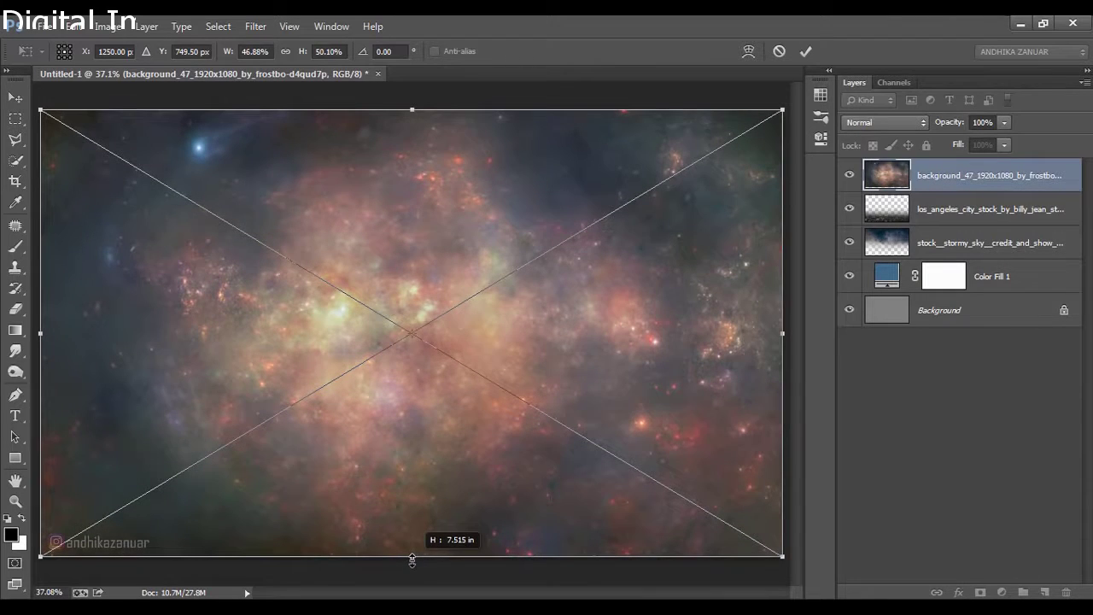
pyautogui.rightClick(450, 259)
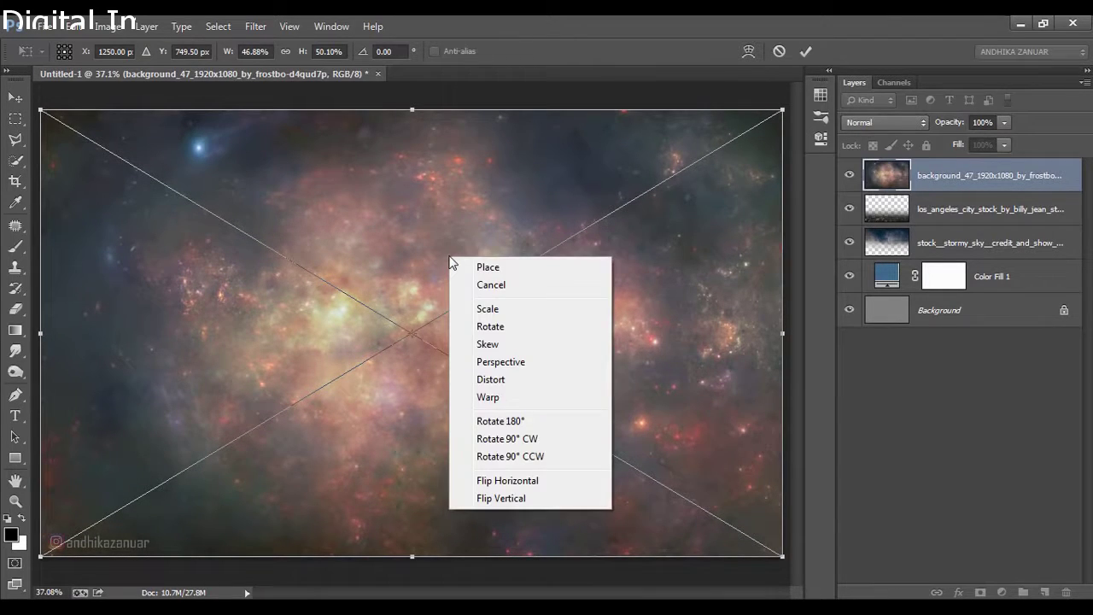
pyautogui.click(529, 481)
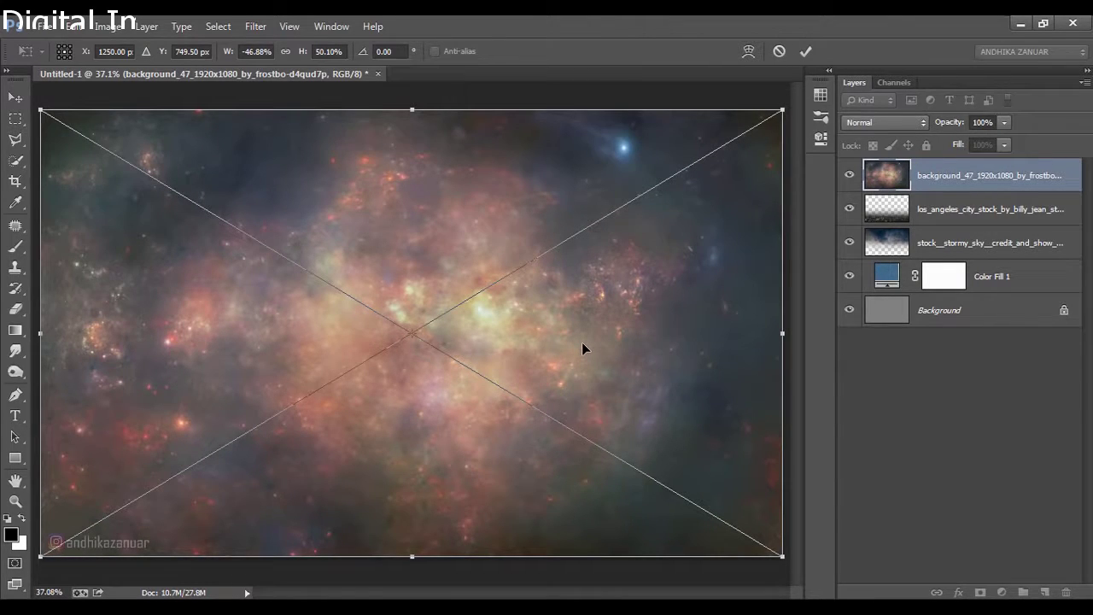
pyautogui.click(805, 52)
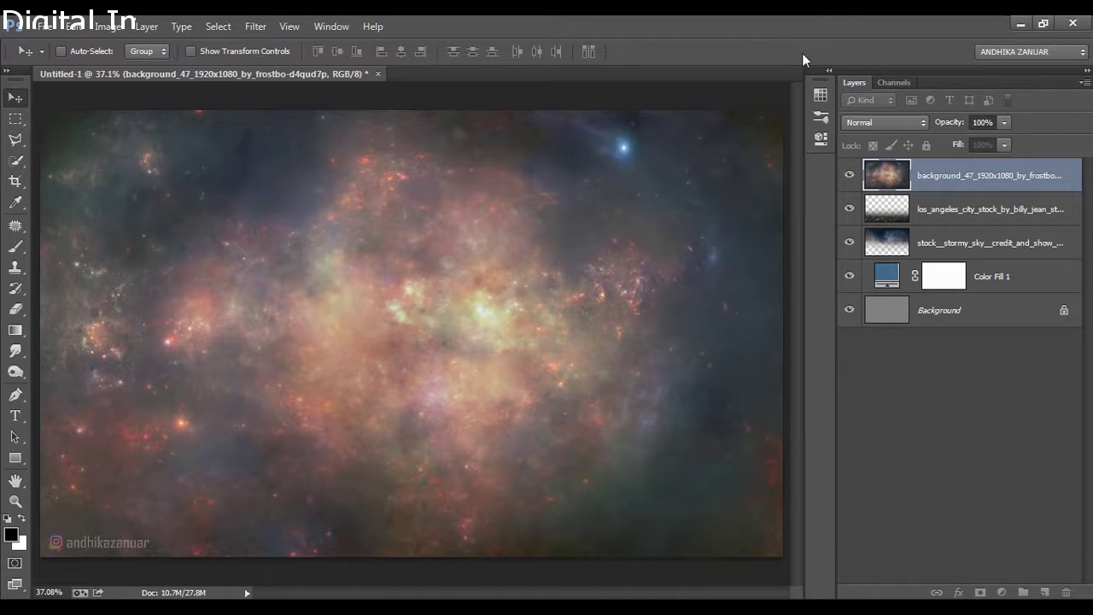
# - Set the nebula layer to Lighten blending and rasterize it
pyautogui.click(906, 129)
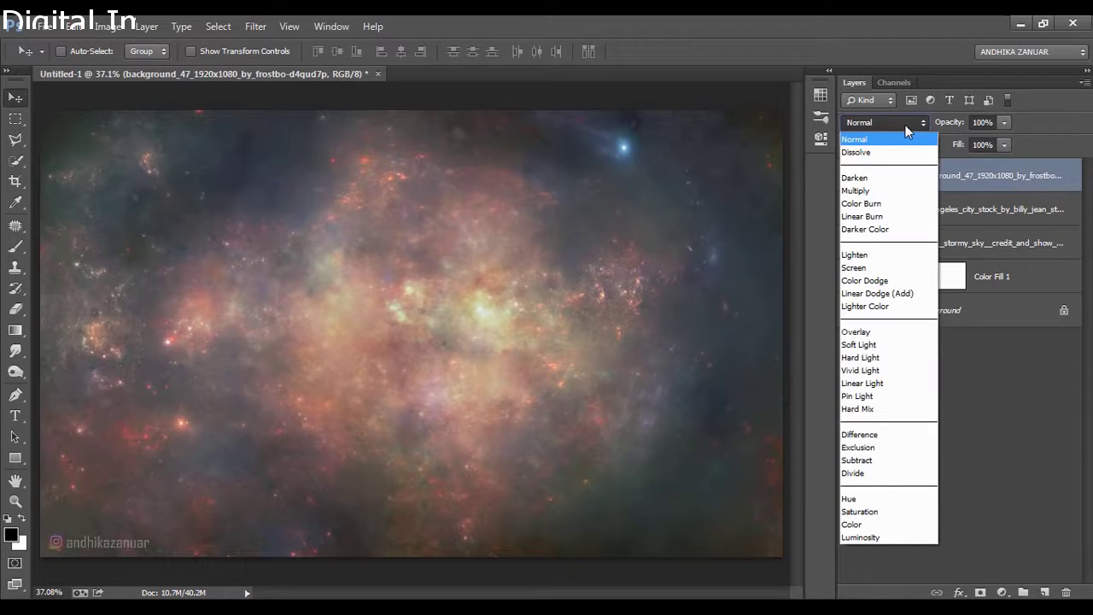
pyautogui.click(873, 256)
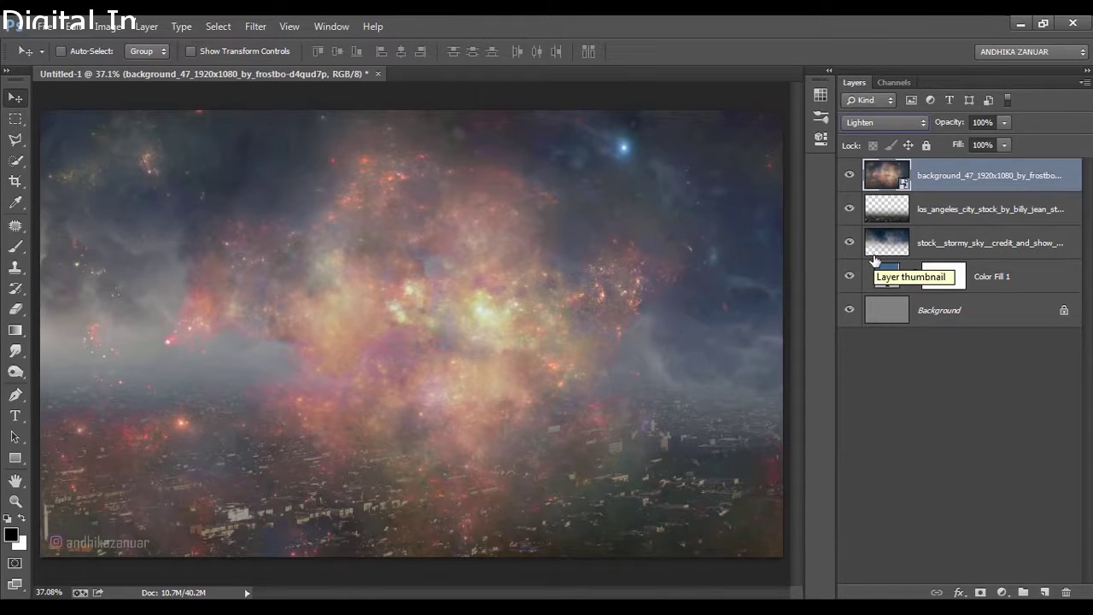
pyautogui.rightClick(972, 181)
pyautogui.click(857, 256)
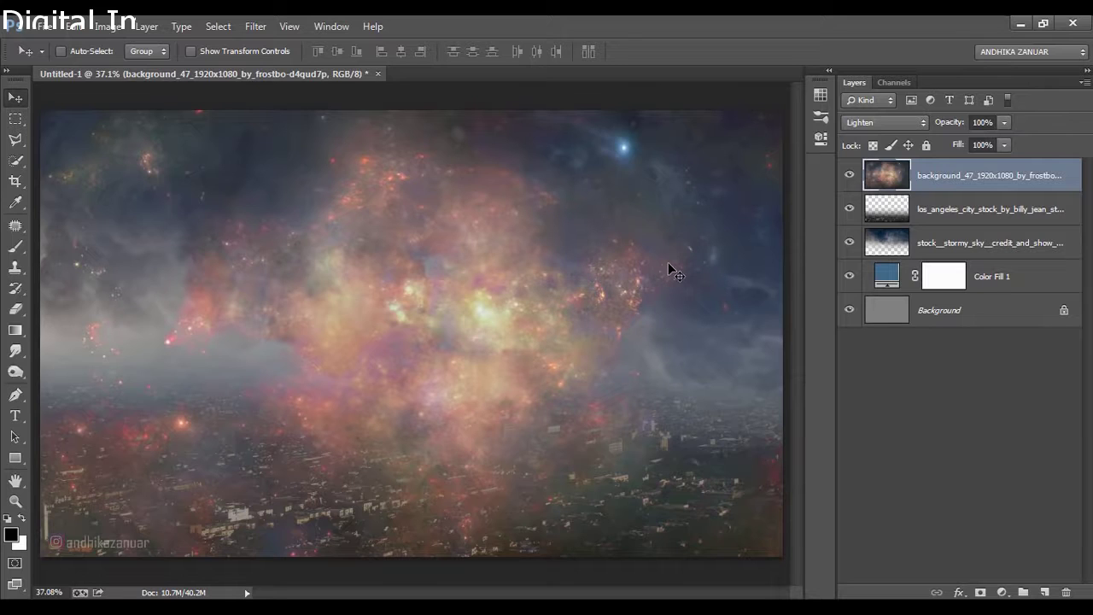
# - Place the stone sphere, resize it to about 13.49%, raise it above the city, and rasterize it
pyautogui.click(49, 30)
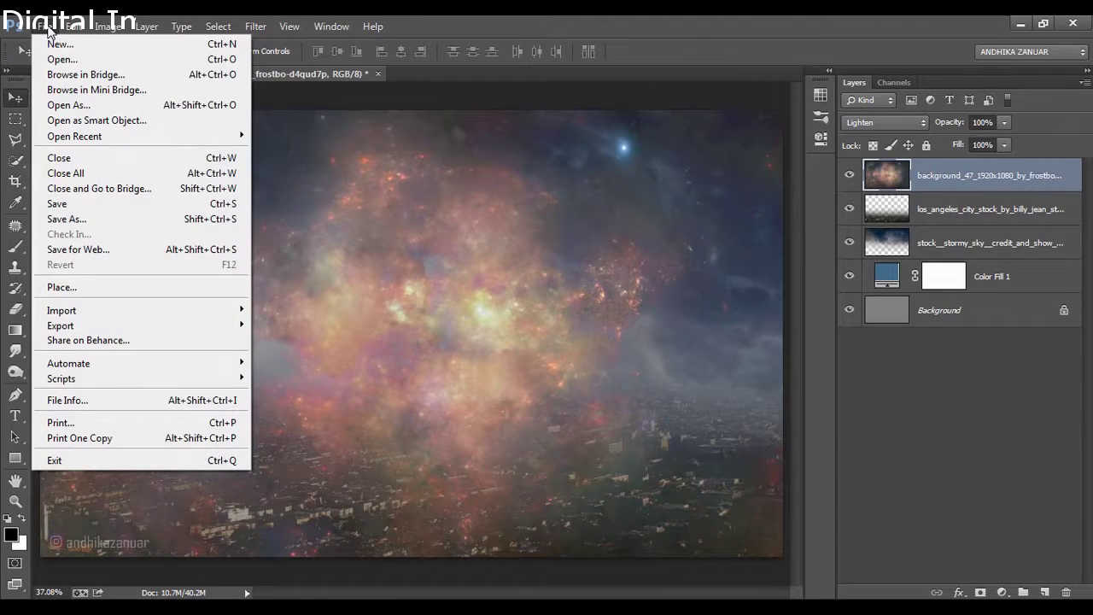
pyautogui.click(71, 63)
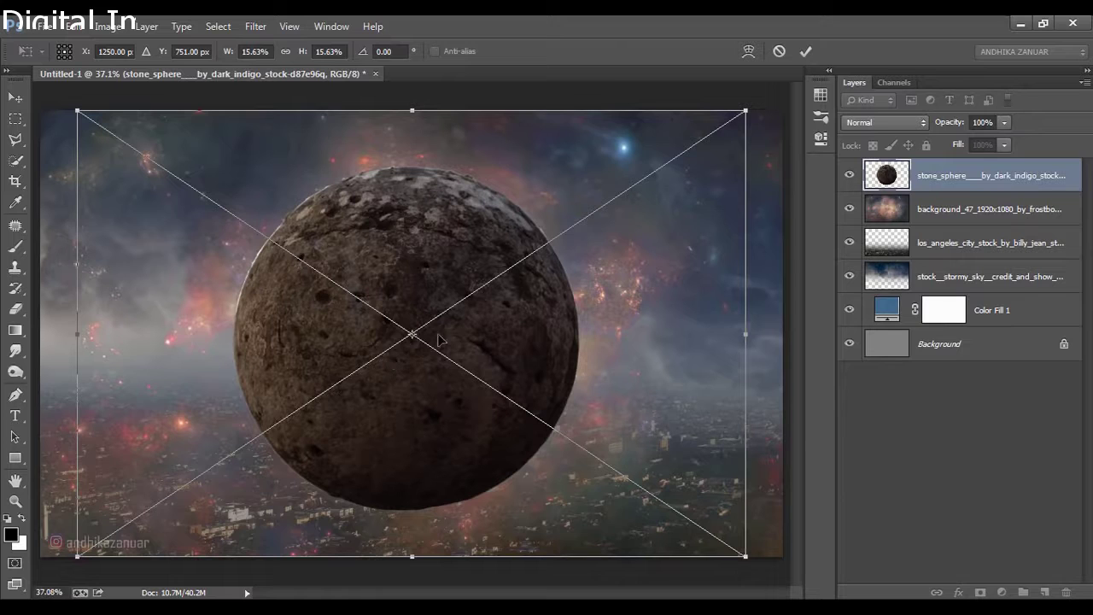
pyautogui.moveTo(745, 109); pyautogui.dragTo(683, 184)
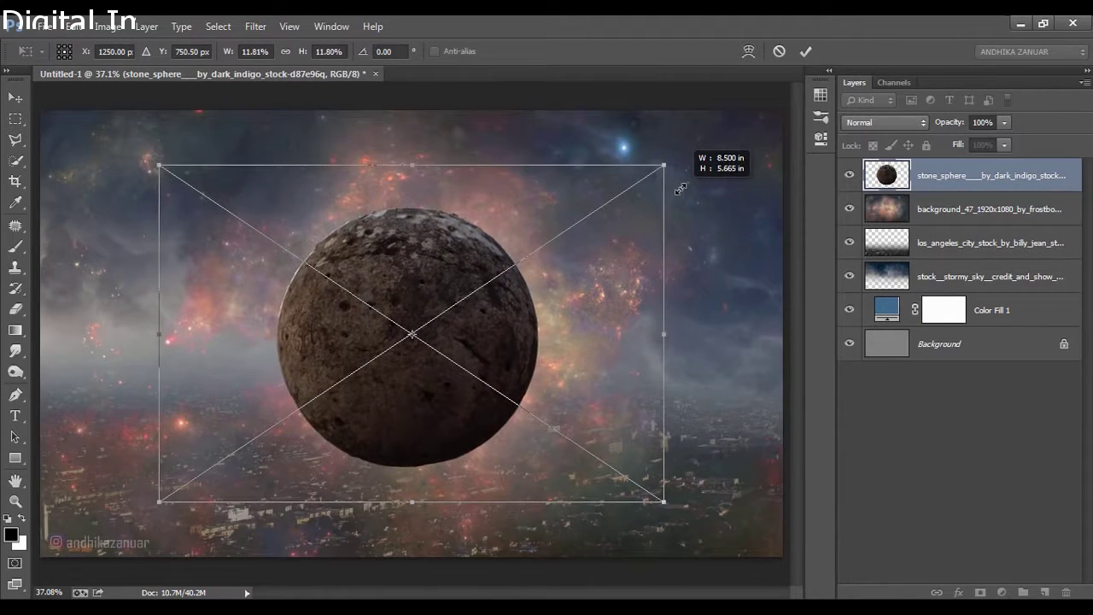
pyautogui.moveTo(683, 184); pyautogui.dragTo(727, 173)
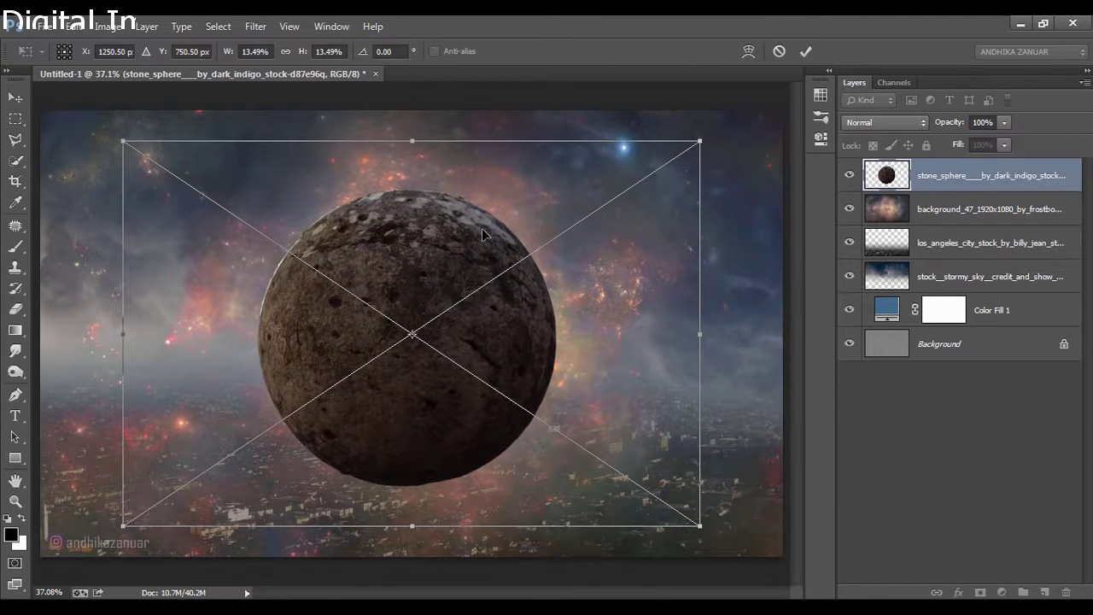
pyautogui.moveTo(482, 228); pyautogui.dragTo(486, 200)
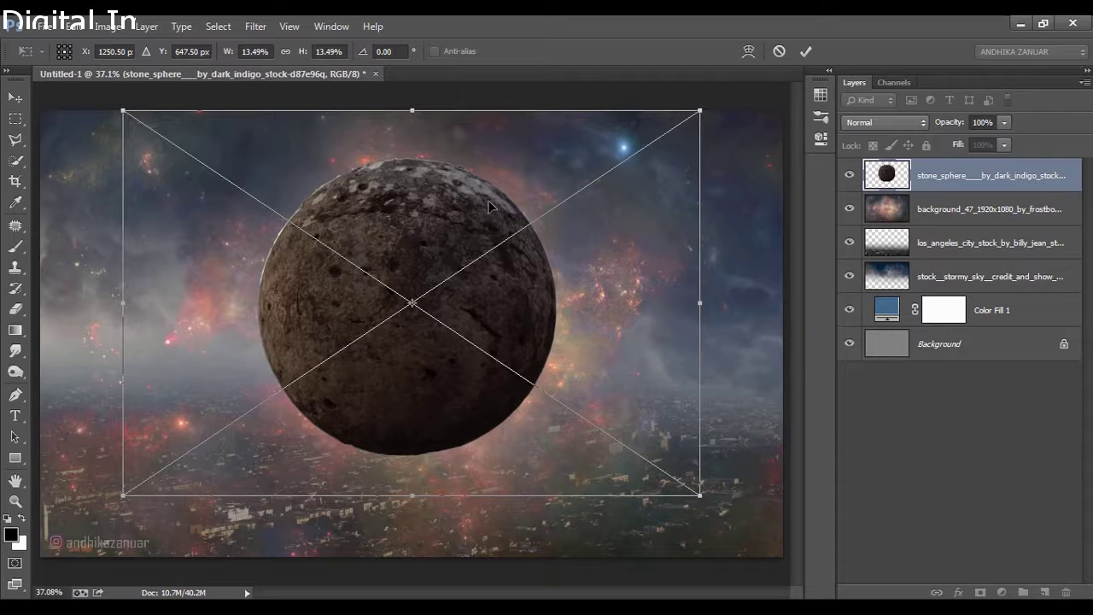
pyautogui.click(806, 52)
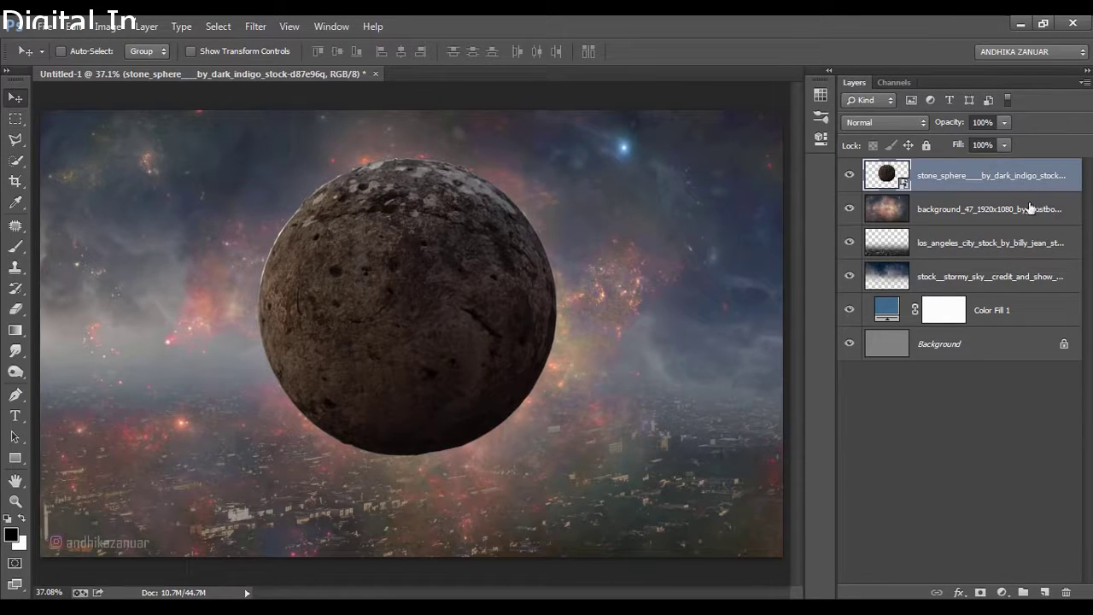
pyautogui.rightClick(987, 184)
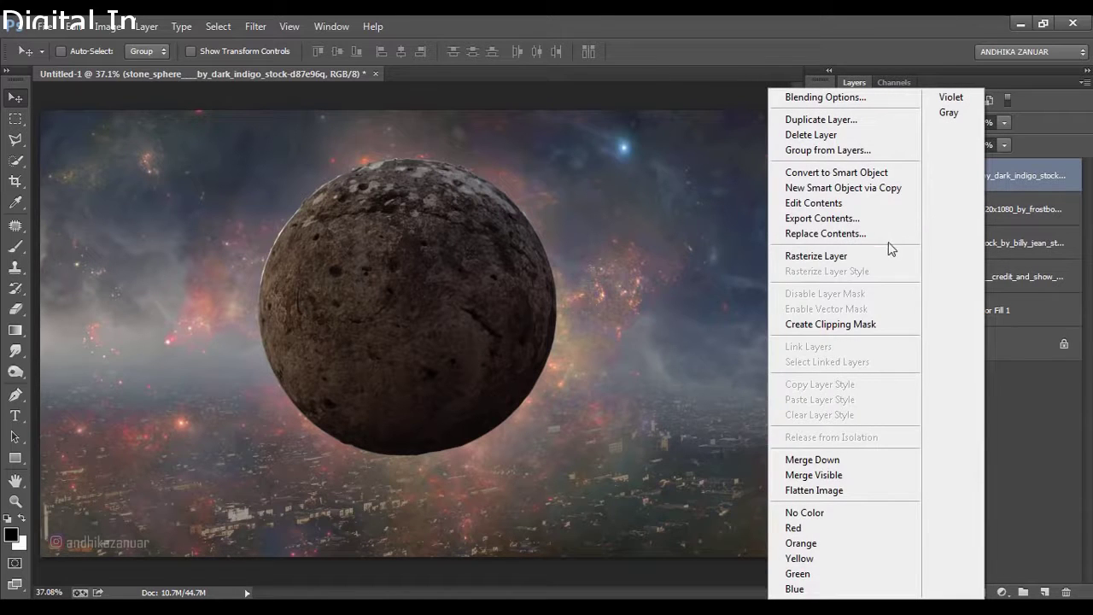
pyautogui.click(841, 256)
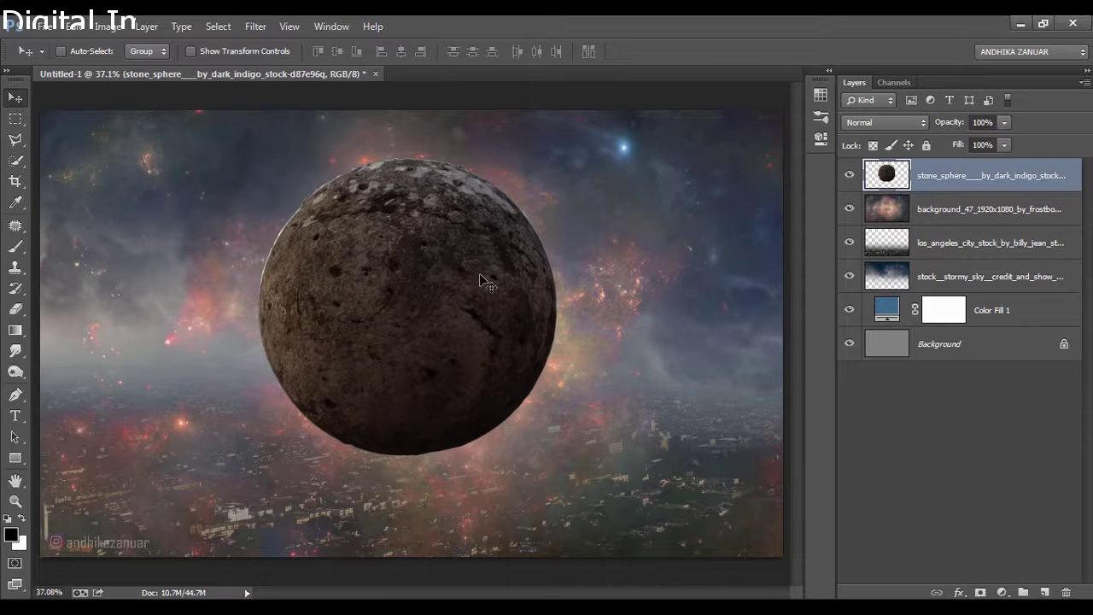
# - Place and rasterize the before_storm cloud photo on top, blended in Color Dodge
pyautogui.click(45, 27)
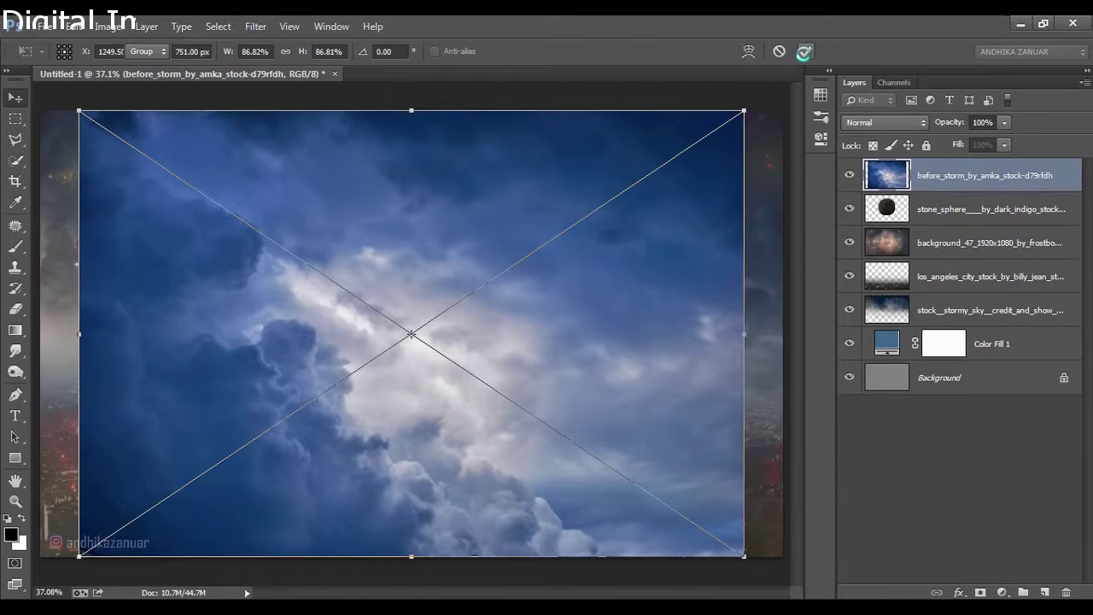
pyautogui.click(806, 51)
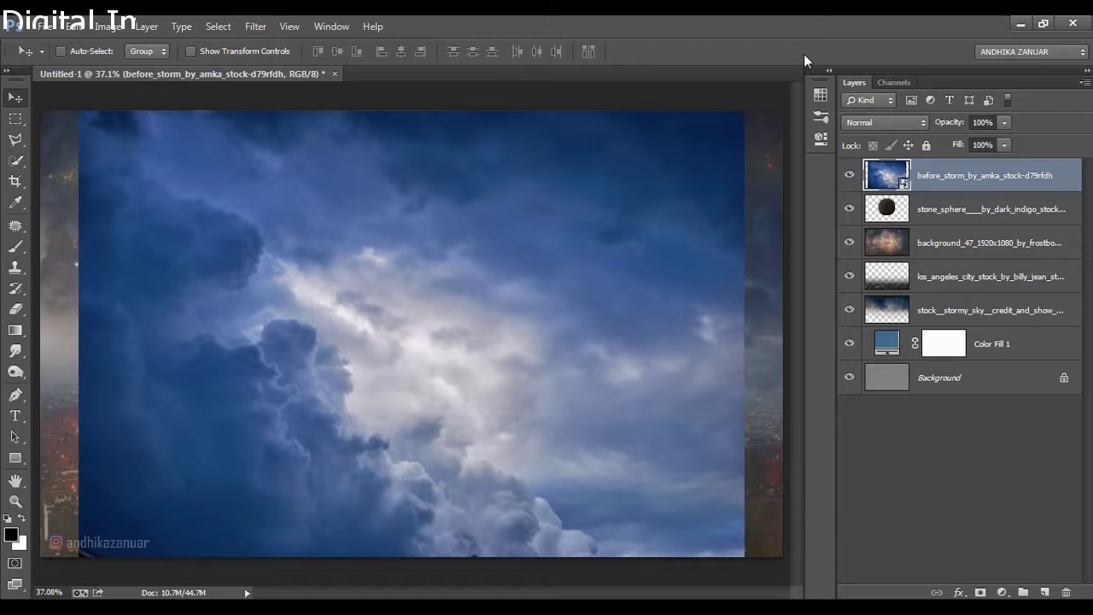
pyautogui.rightClick(972, 180)
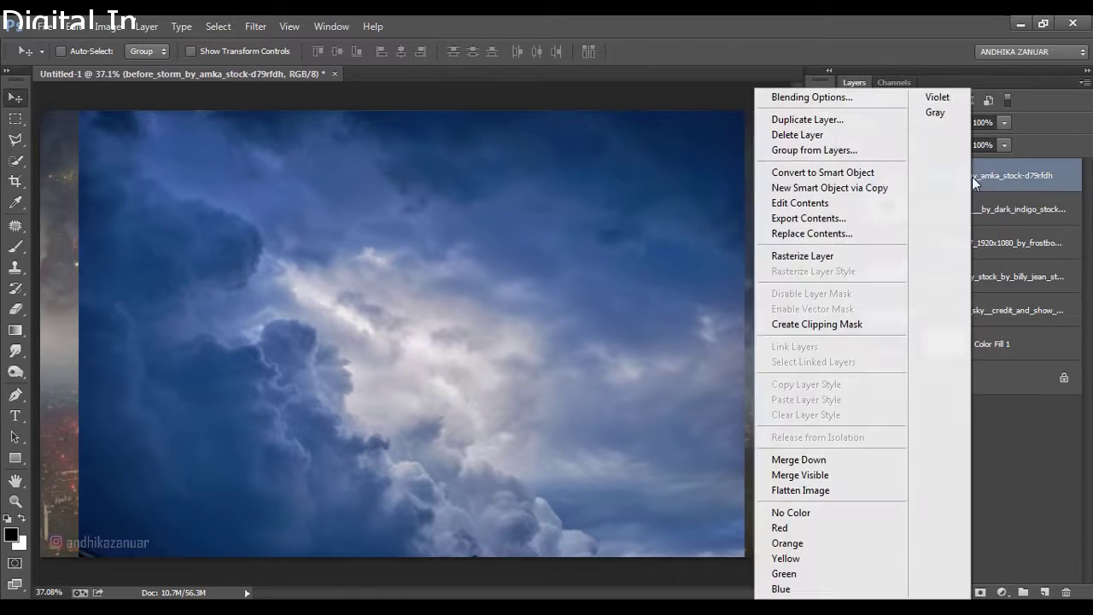
pyautogui.click(829, 258)
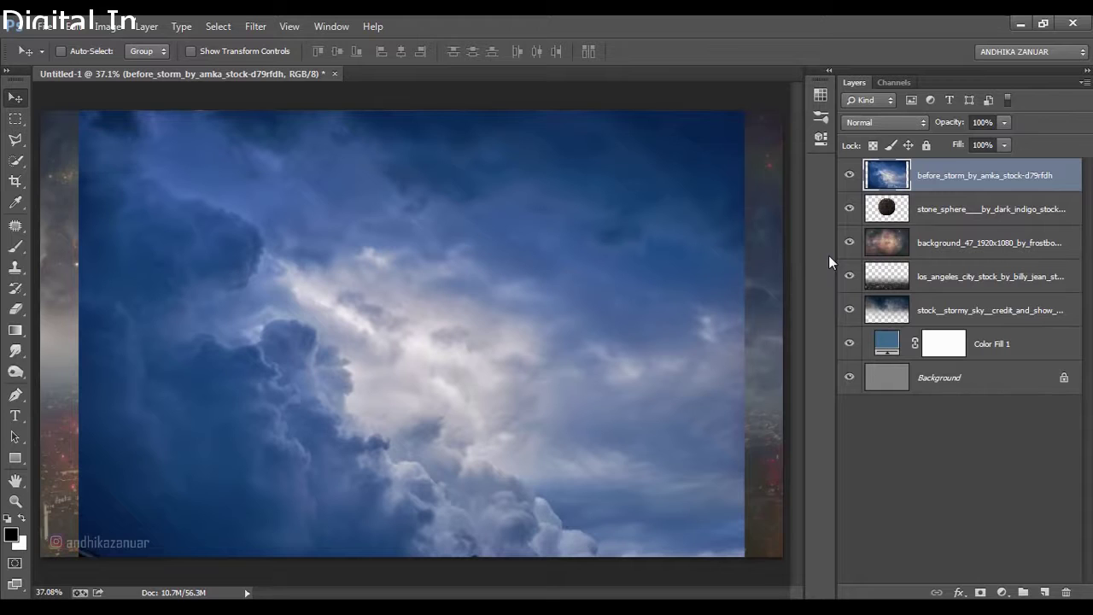
pyautogui.click(891, 128)
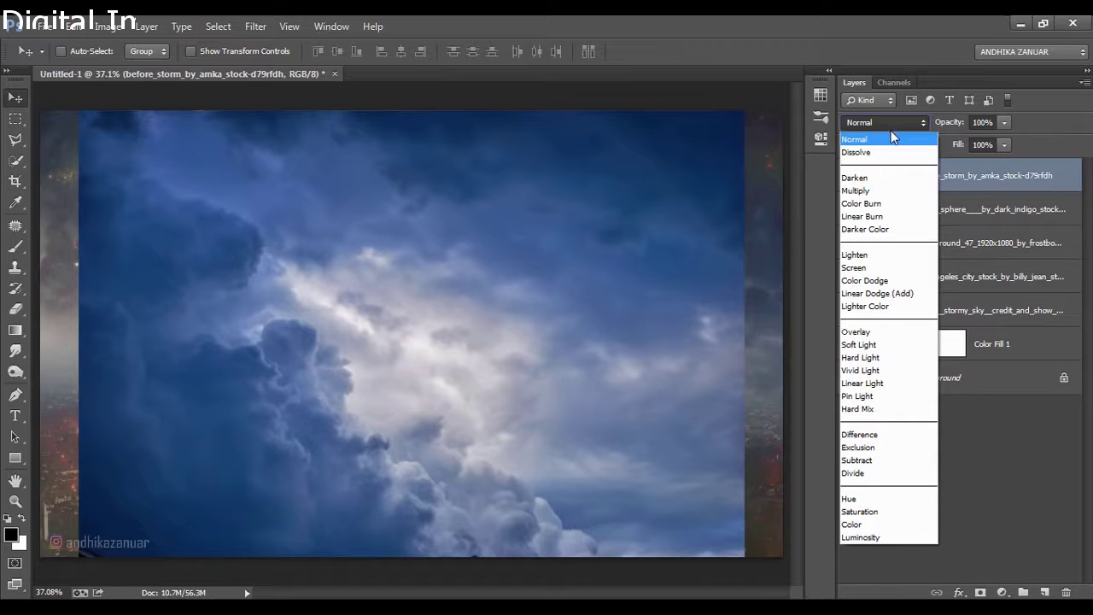
pyautogui.click(891, 283)
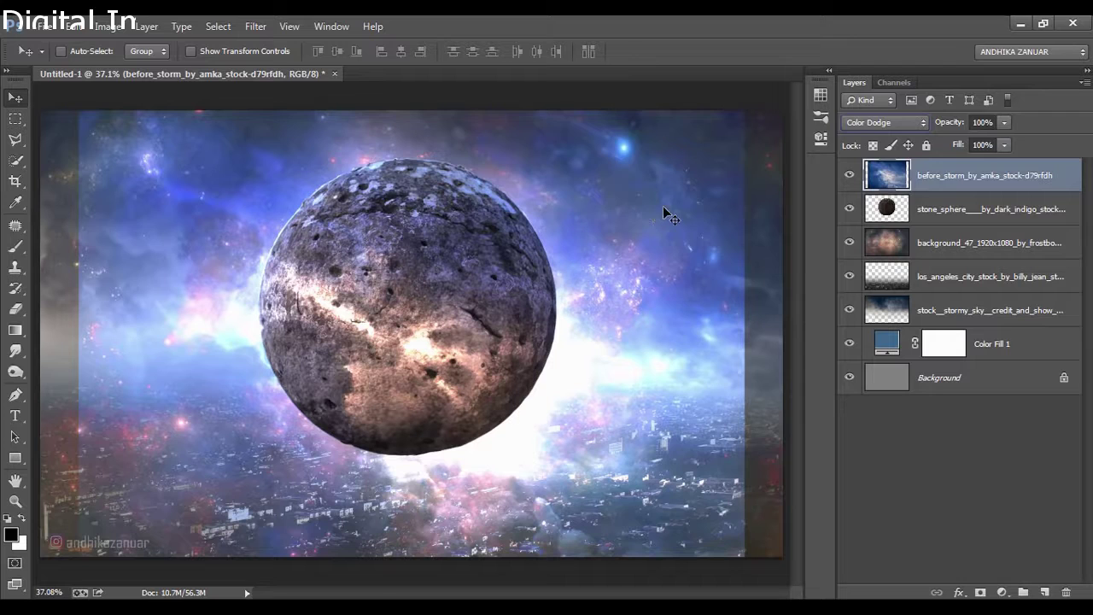
# - Clip the cloud layer to the sphere, scaled to about 70.5%, moved up and rotated 31.87°
pyautogui.rightClick(958, 186)
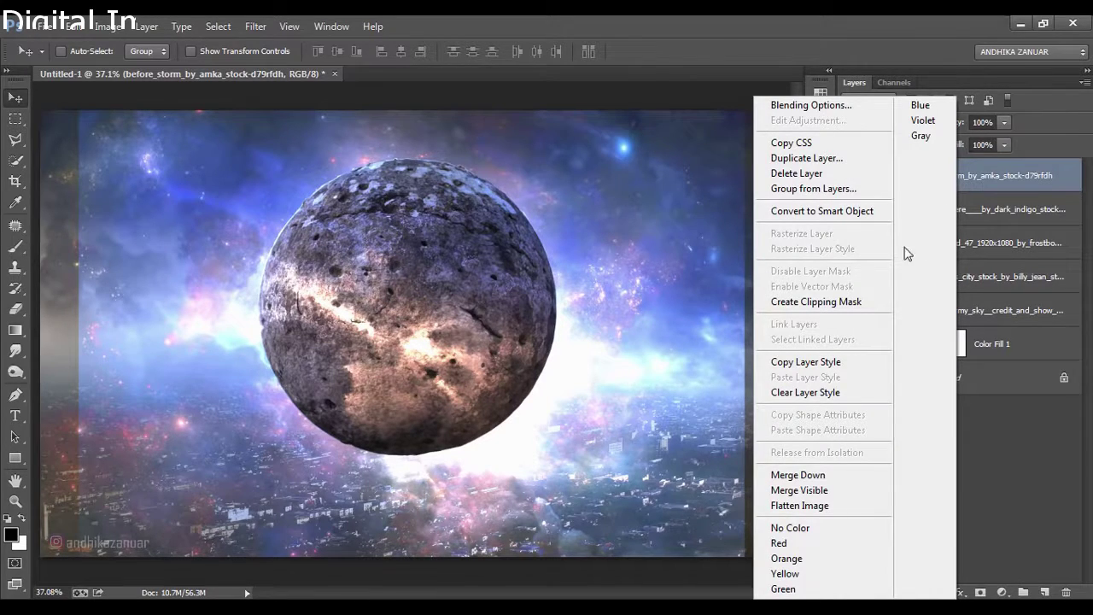
pyautogui.click(863, 304)
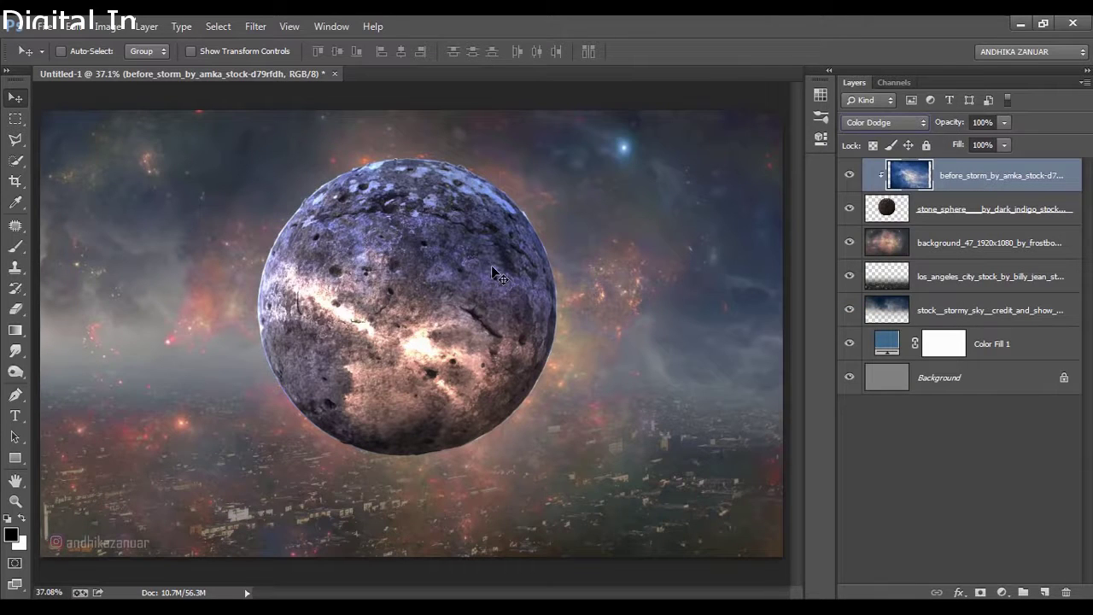
pyautogui.hotkey('ctrl', 't')
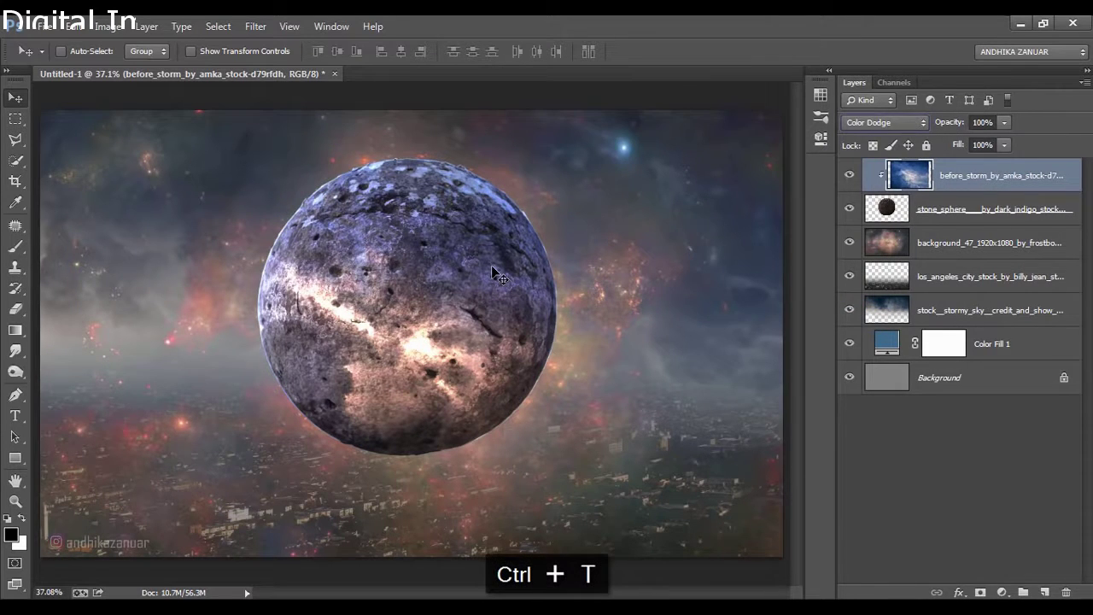
pyautogui.hotkey('ctrl', 't')
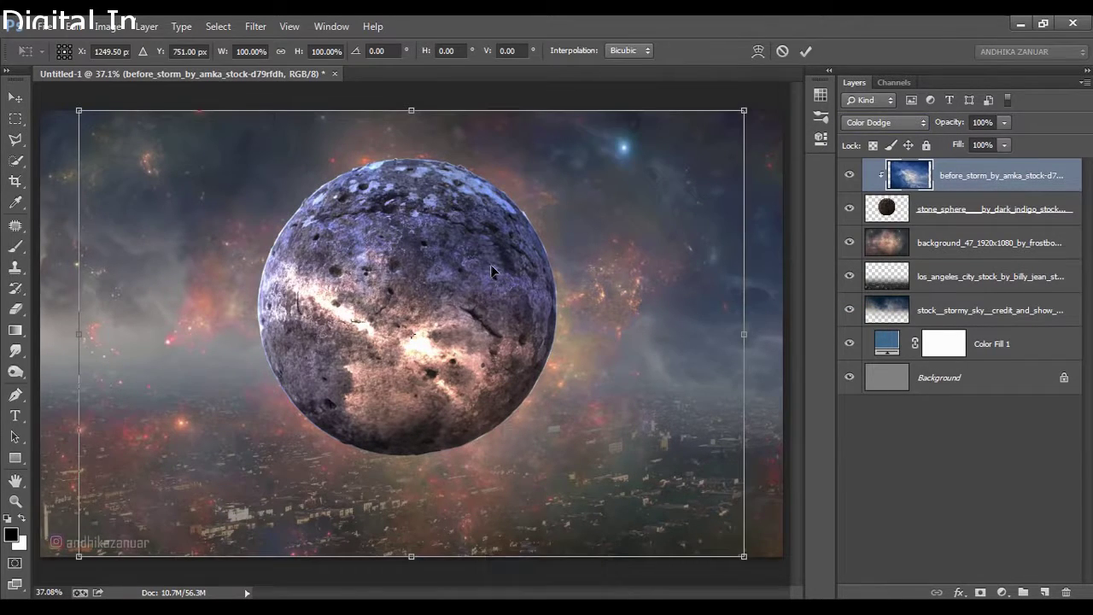
pyautogui.moveTo(744, 110); pyautogui.dragTo(645, 171)
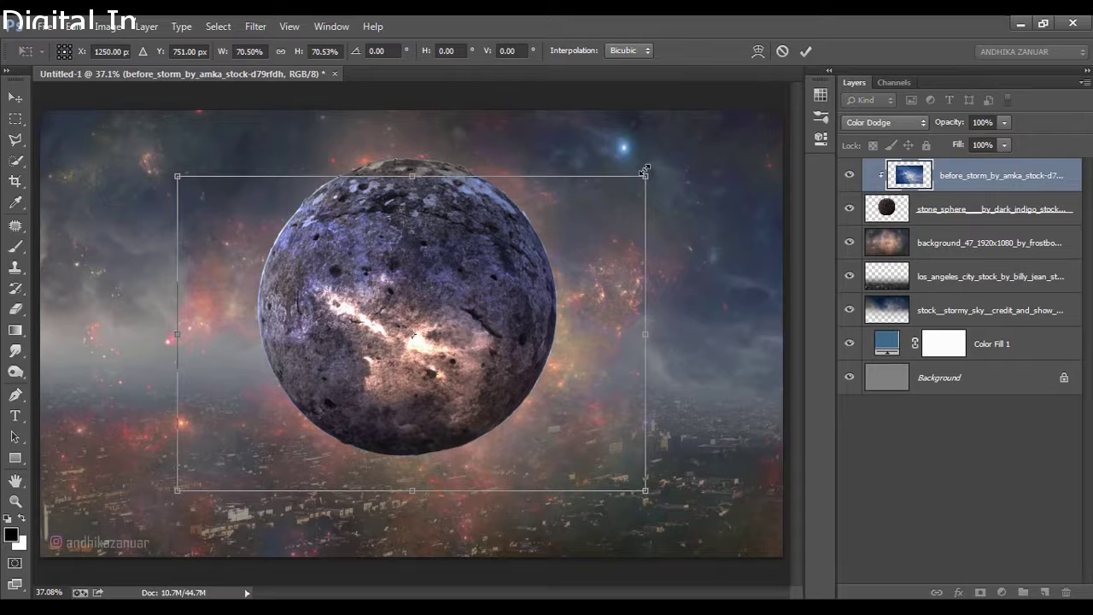
pyautogui.moveTo(607, 230); pyautogui.dragTo(600, 201)
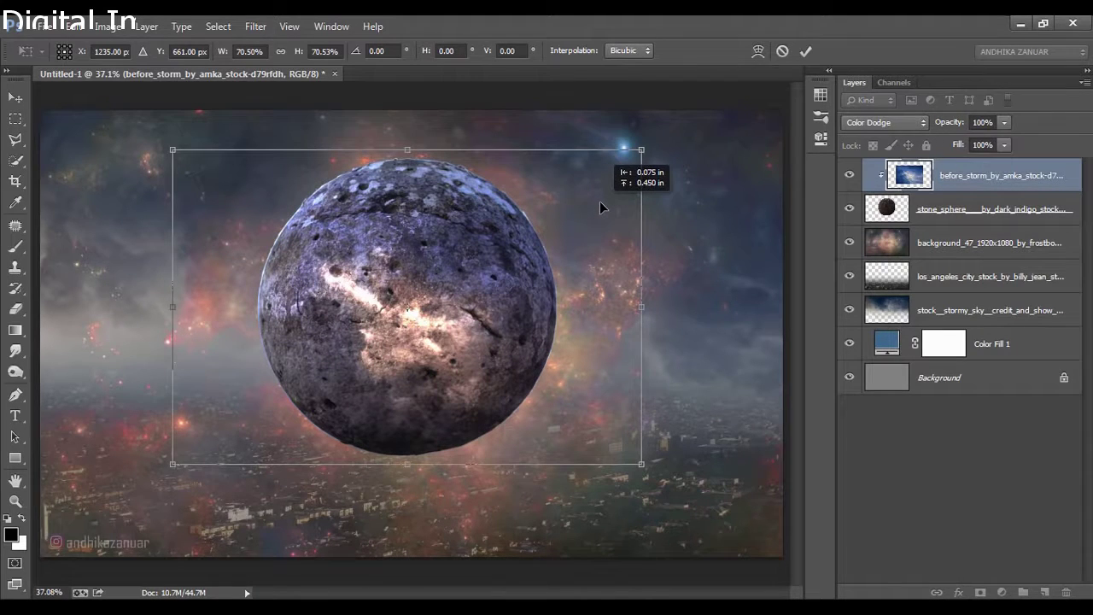
pyautogui.moveTo(693, 246)
pyautogui.mouseDown()
pyautogui.moveTo(700, 335)
pyautogui.moveTo(686, 345)
pyautogui.moveTo(677, 394)
pyautogui.mouseUp()
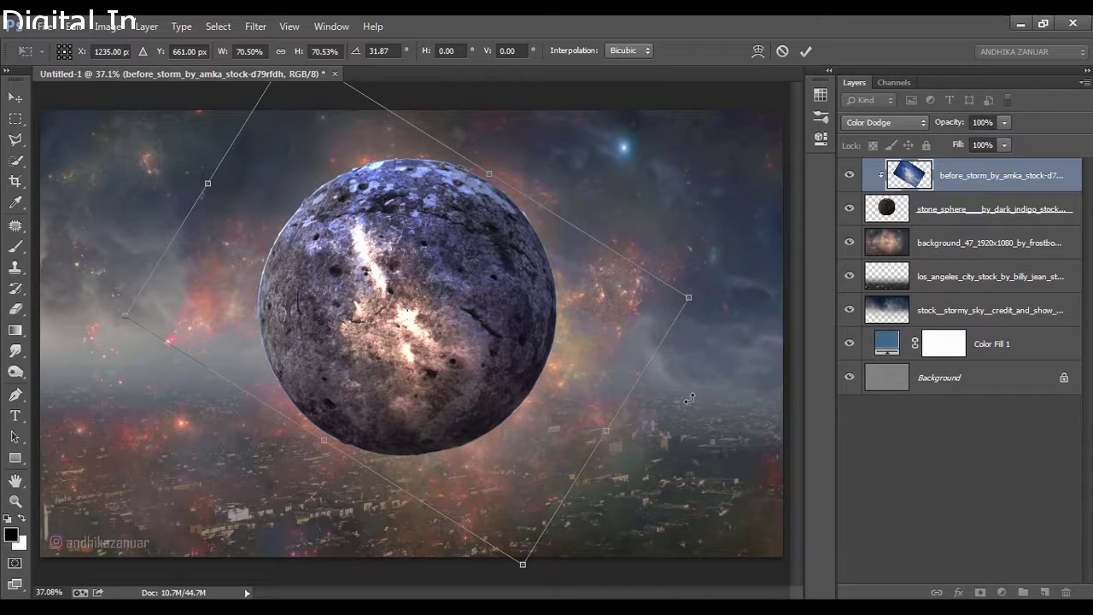
pyautogui.click(805, 51)
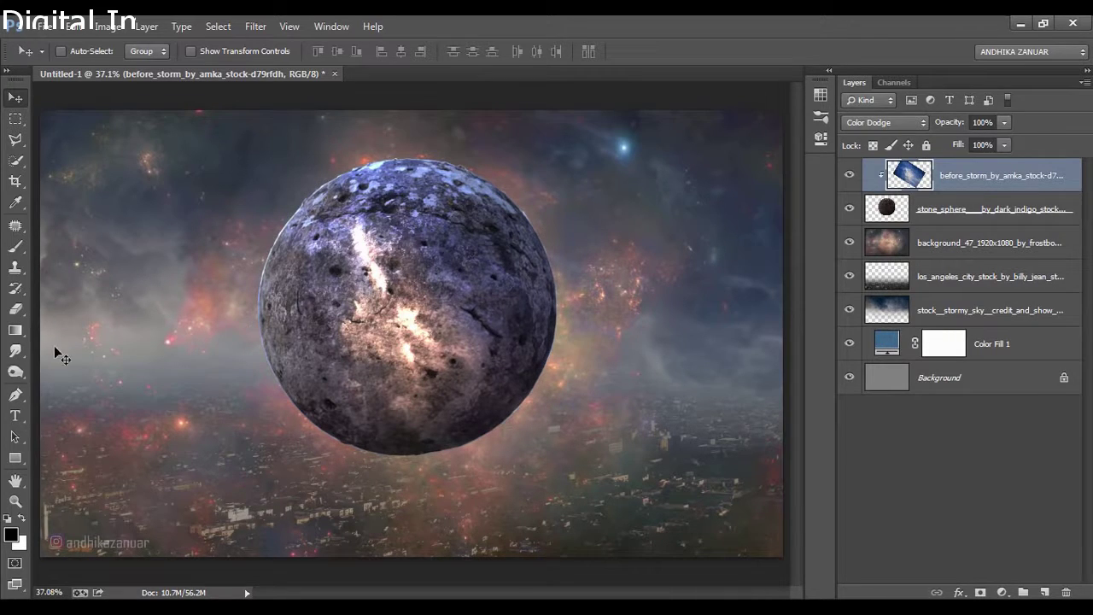
# - Burn the sphere's upper-right side darker, then add a new empty Layer 1 on top
pyautogui.click(13, 373)
pyautogui.rightClick(14, 373)
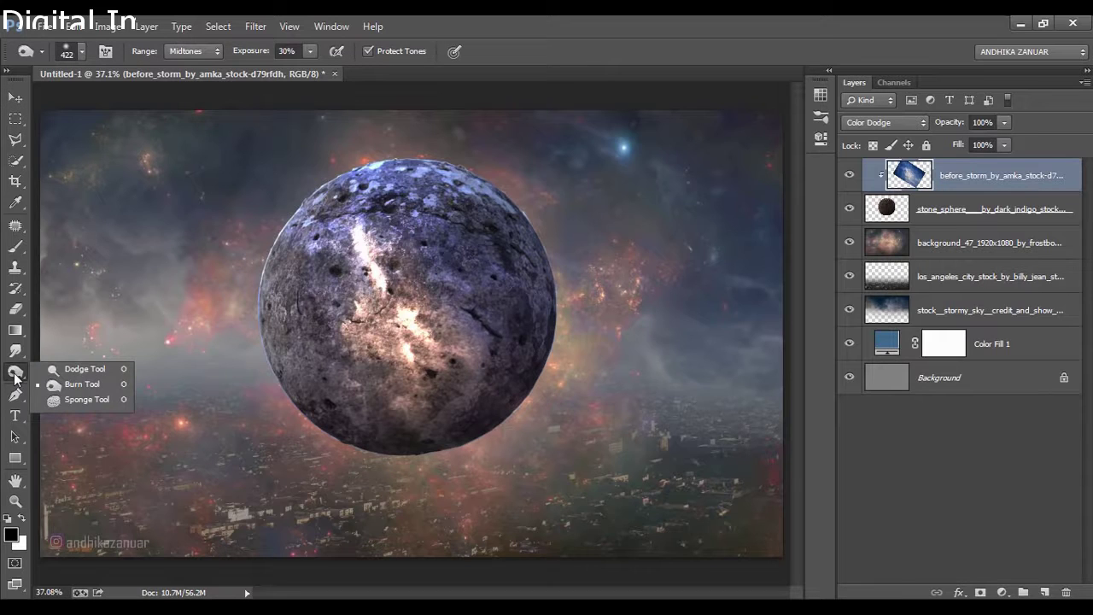
pyautogui.click(50, 386)
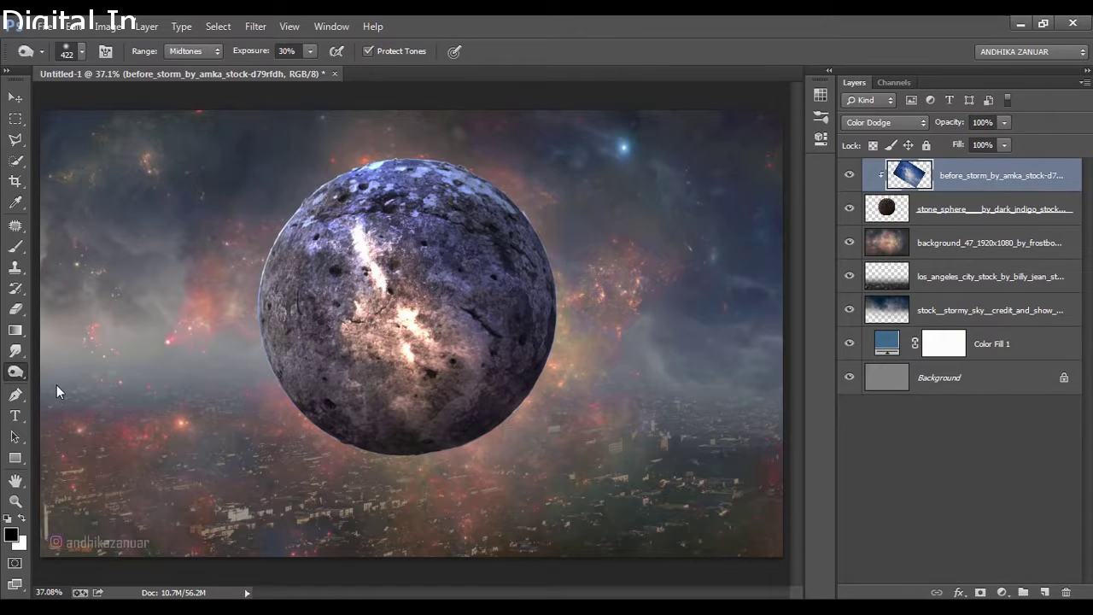
pyautogui.moveTo(374, 114)
pyautogui.mouseDown()
pyautogui.moveTo(479, 178)
pyautogui.moveTo(537, 256)
pyautogui.moveTo(513, 195)
pyautogui.moveTo(550, 305)
pyautogui.moveTo(484, 183)
pyautogui.moveTo(439, 154)
pyautogui.moveTo(555, 295)
pyautogui.moveTo(542, 334)
pyautogui.moveTo(398, 146)
pyautogui.moveTo(469, 190)
pyautogui.moveTo(543, 322)
pyautogui.moveTo(464, 251)
pyautogui.moveTo(542, 261)
pyautogui.moveTo(572, 319)
pyautogui.moveTo(439, 142)
pyautogui.moveTo(532, 215)
pyautogui.moveTo(561, 317)
pyautogui.moveTo(590, 331)
pyautogui.mouseUp()
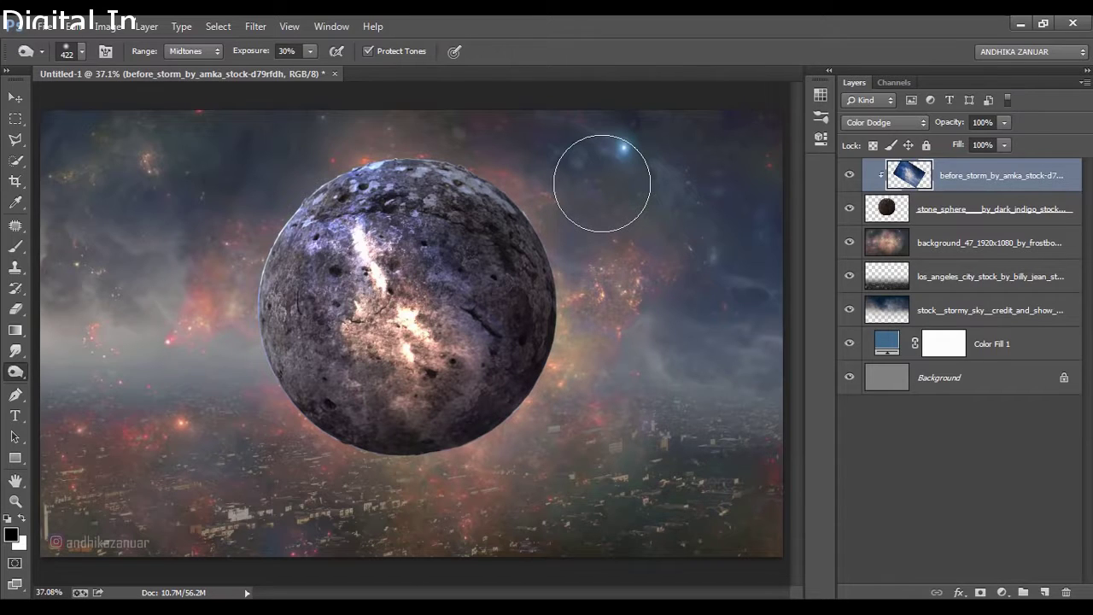
pyautogui.click(14, 103)
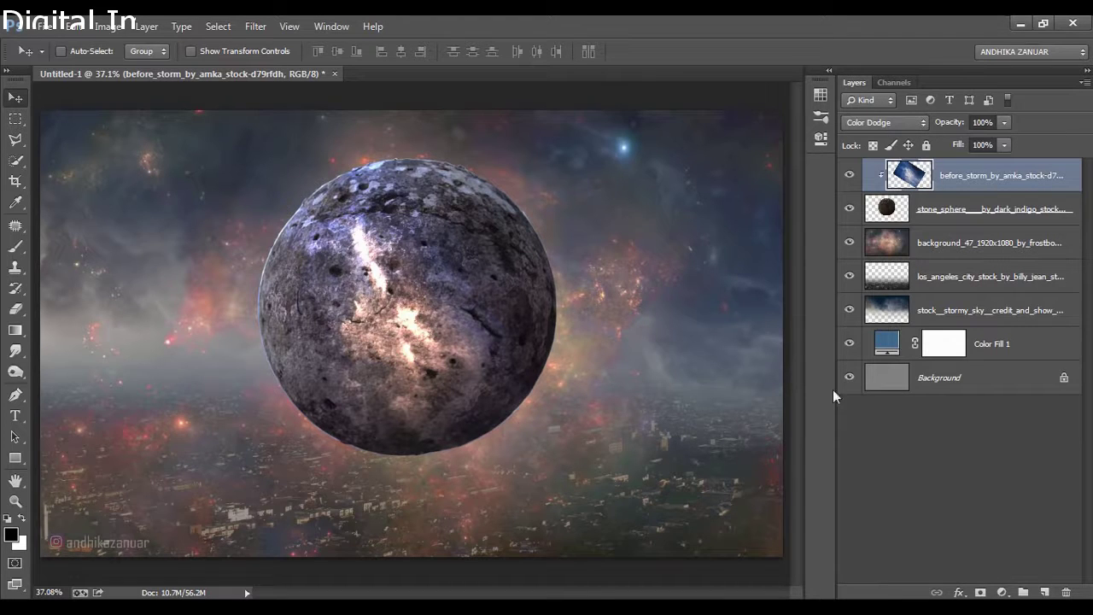
pyautogui.click(1046, 593)
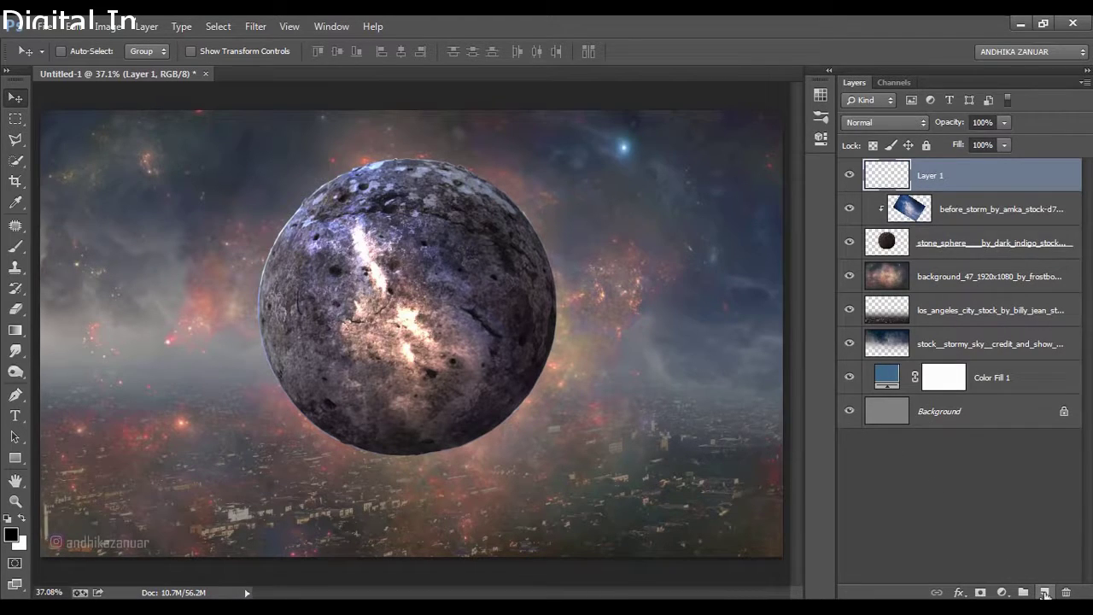
# - Clip Layer 1 to the layer below and set the foreground colour to #c99c7b
pyautogui.rightClick(952, 175)
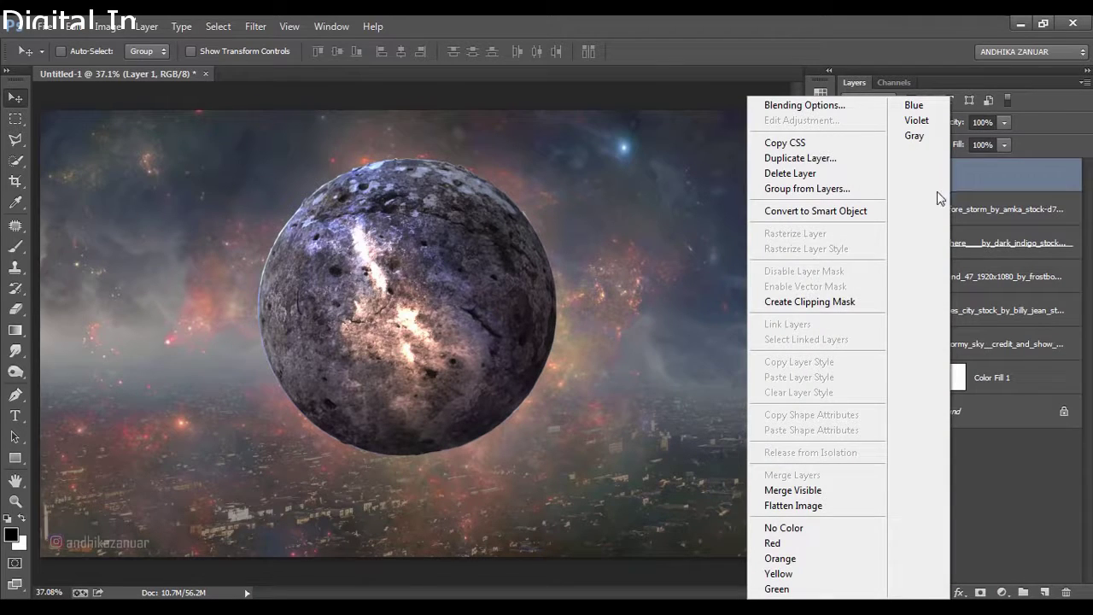
pyautogui.click(861, 304)
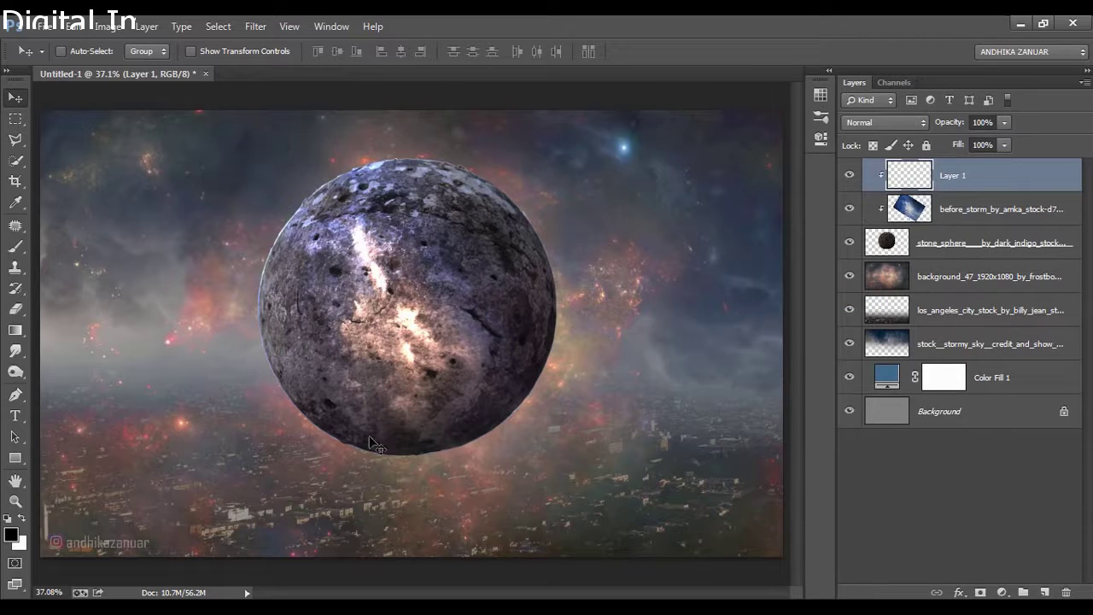
pyautogui.click(12, 534)
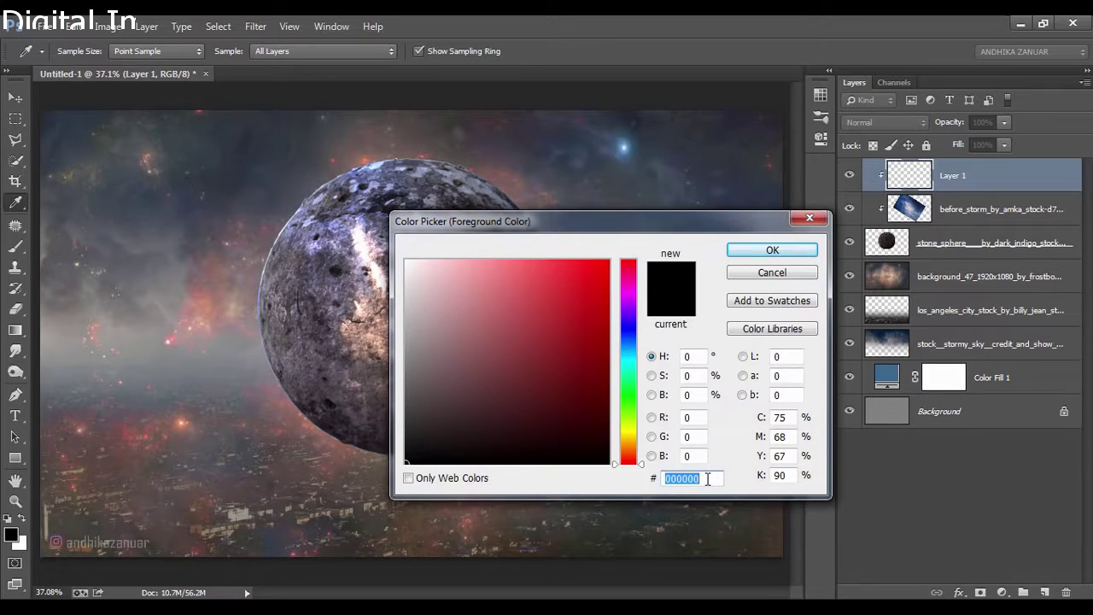
pyautogui.write('c')
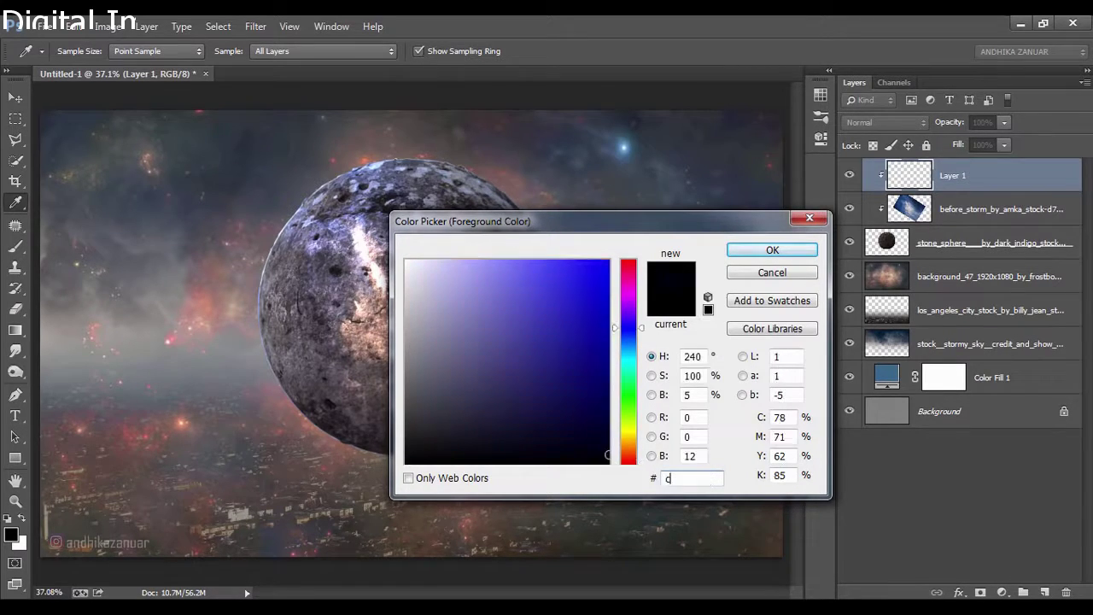
pyautogui.write('99c')
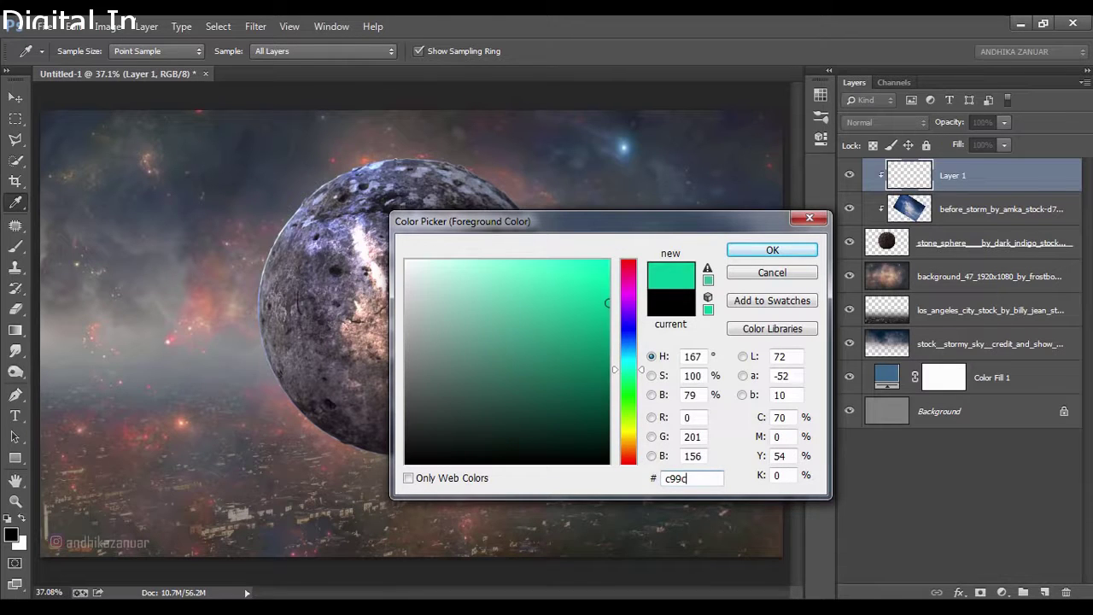
pyautogui.write('7b')
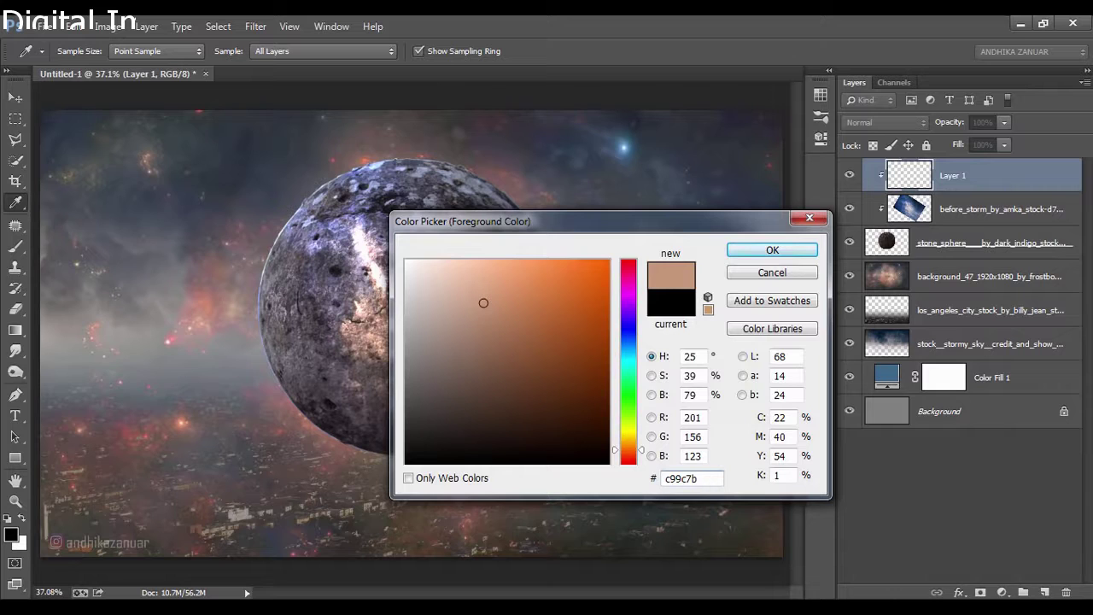
pyautogui.click(774, 249)
pyautogui.press('v')
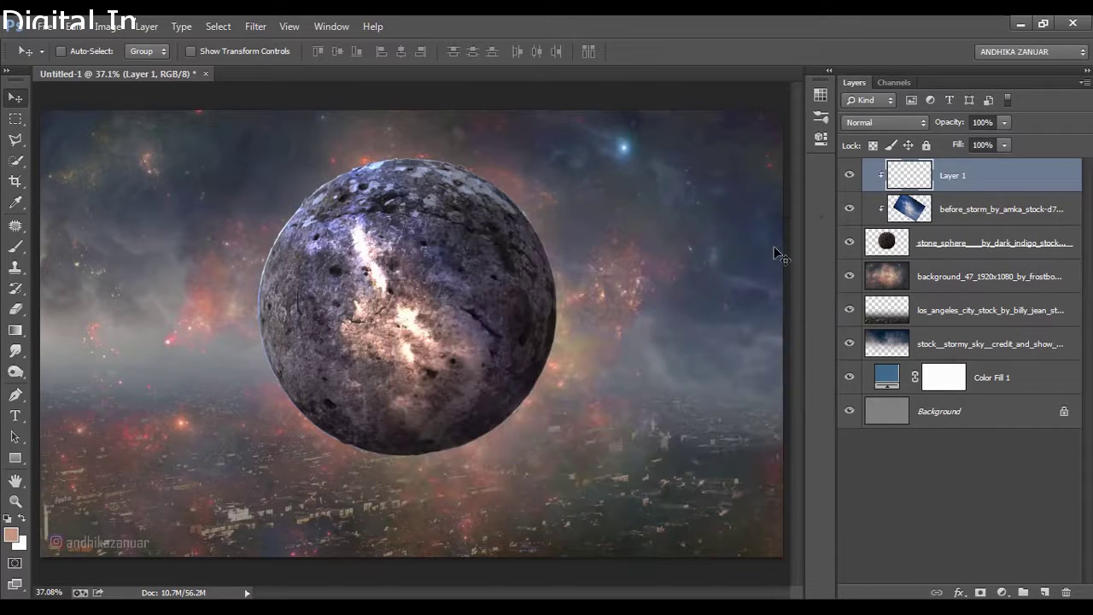
# - Dab a soft 1200 px tan brush once over the planet on Layer 1
pyautogui.click(14, 248)
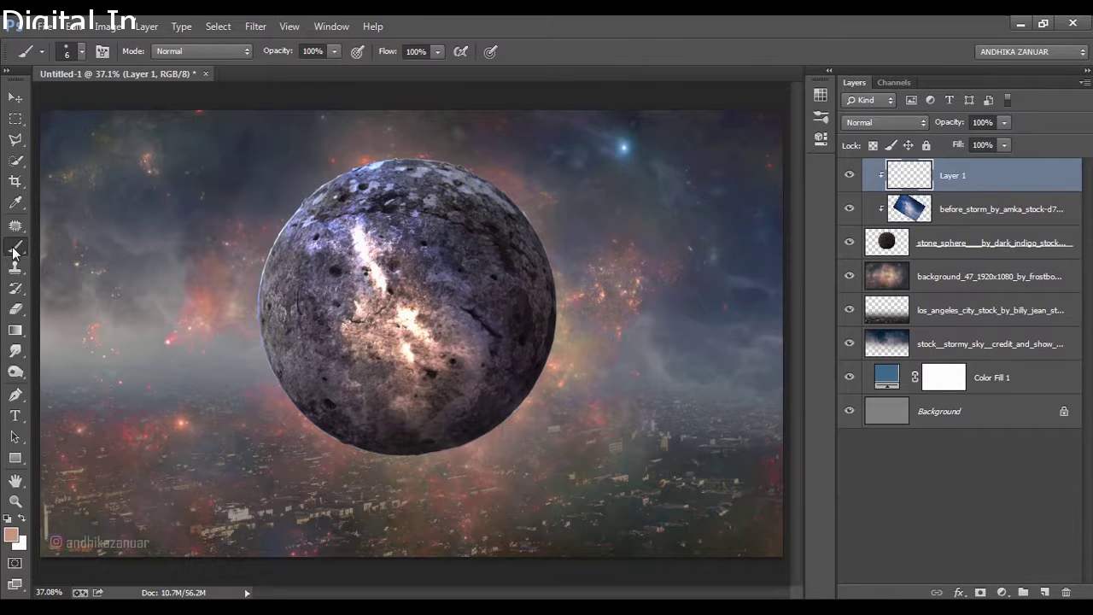
pyautogui.rightClick(394, 290)
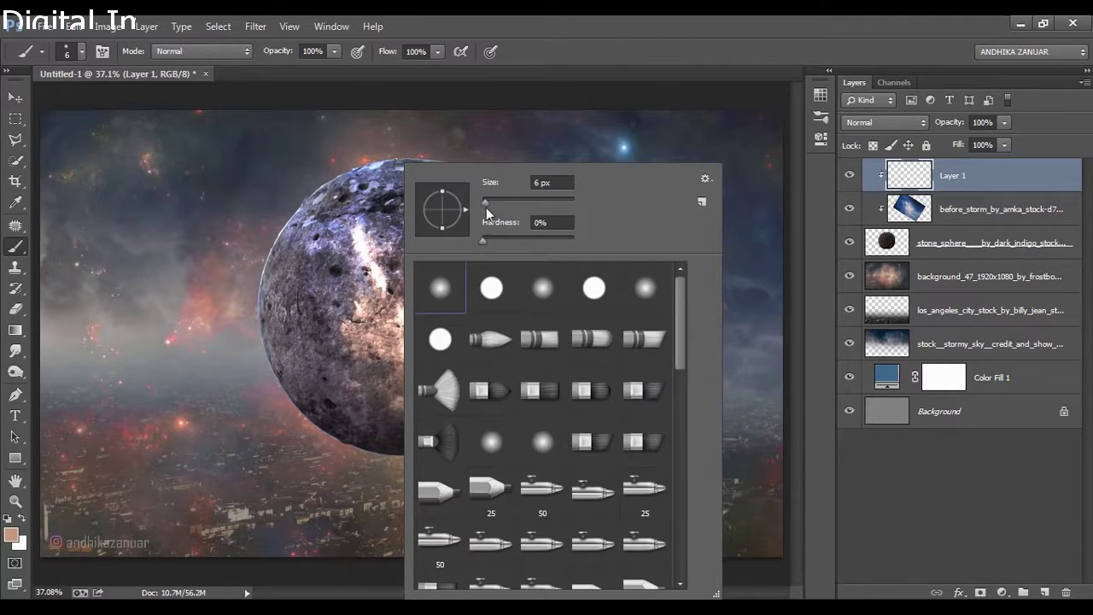
pyautogui.moveTo(486, 203); pyautogui.dragTo(543, 215)
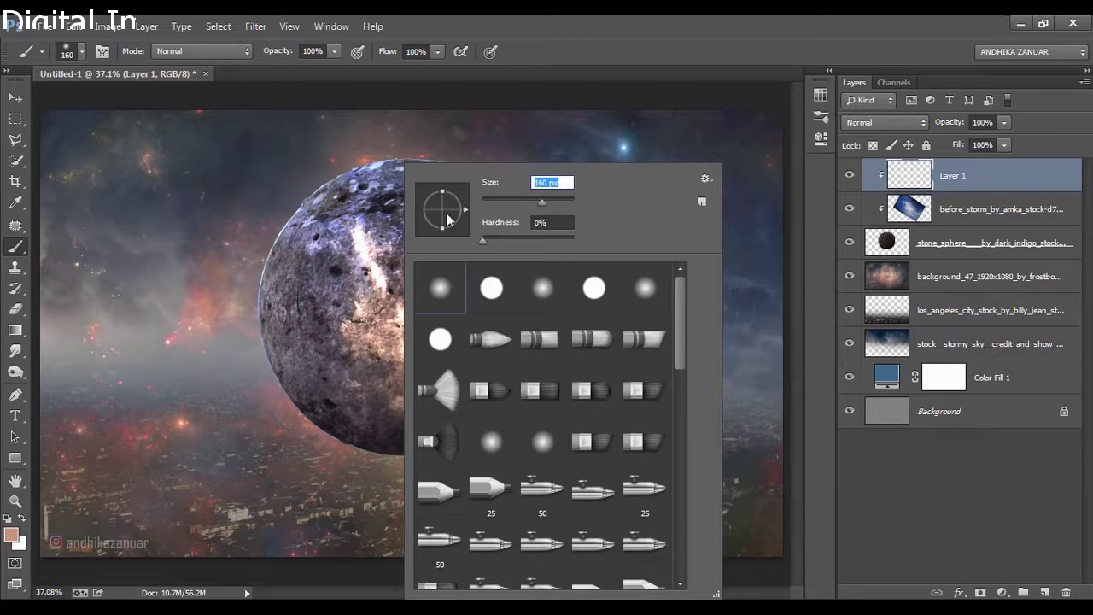
pyautogui.click(567, 199)
pyautogui.press('Return')
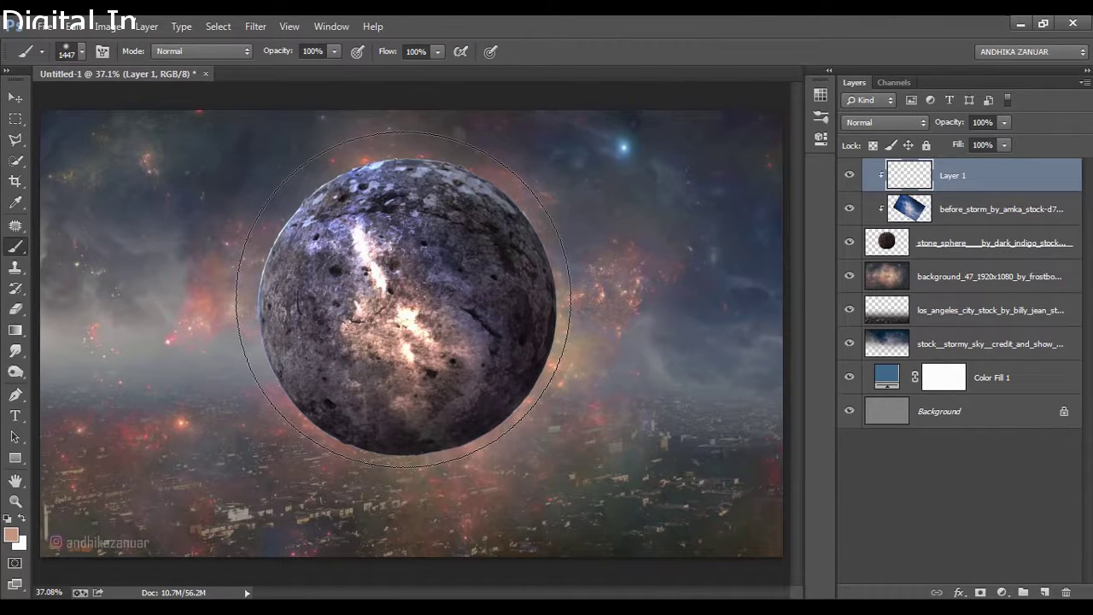
pyautogui.press('[')
pyautogui.press('[')
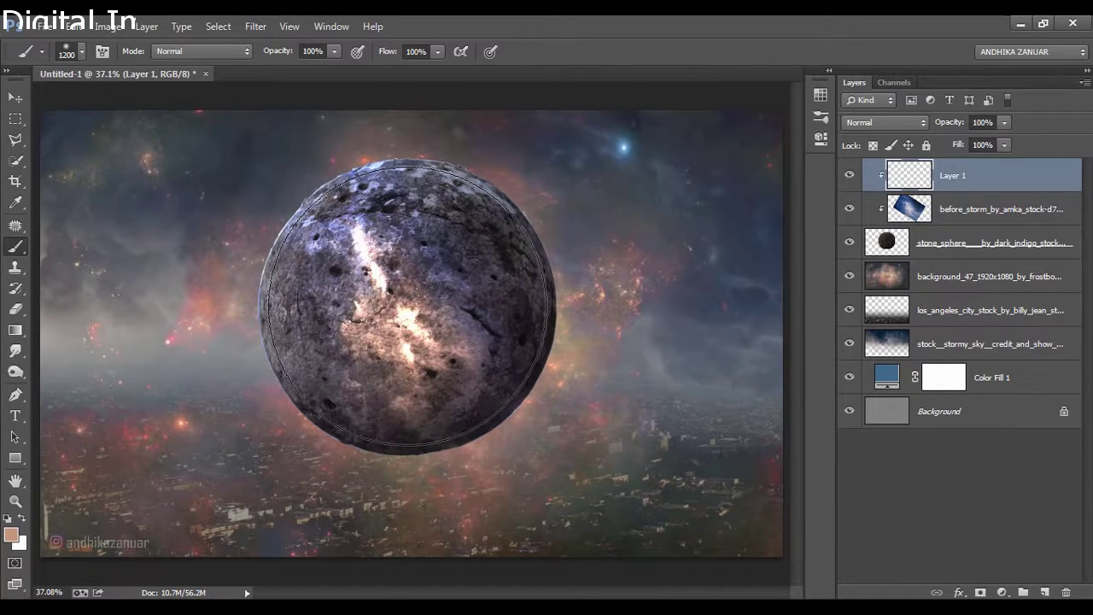
pyautogui.click(409, 304)
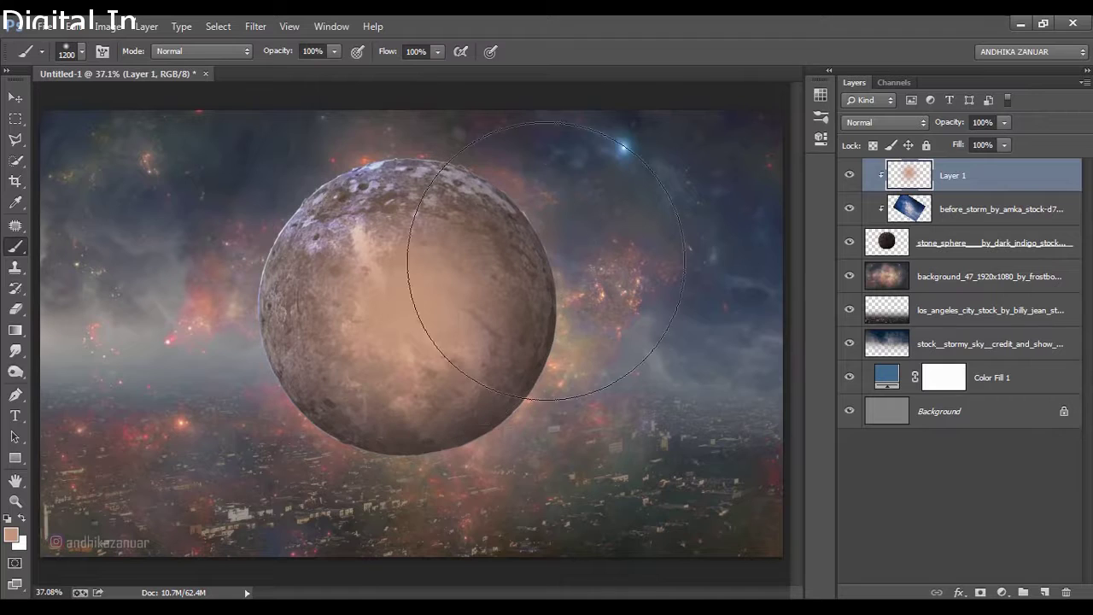
# - Set Layer 1 to Linear Light and toggle its visibility to compare the glow
pyautogui.click(885, 122)
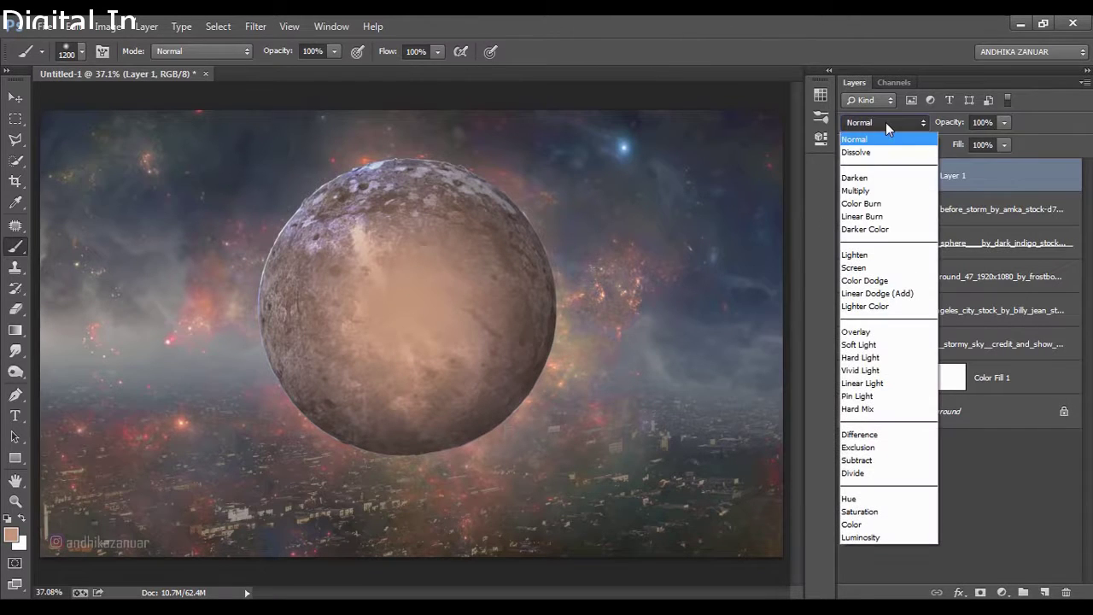
pyautogui.click(889, 384)
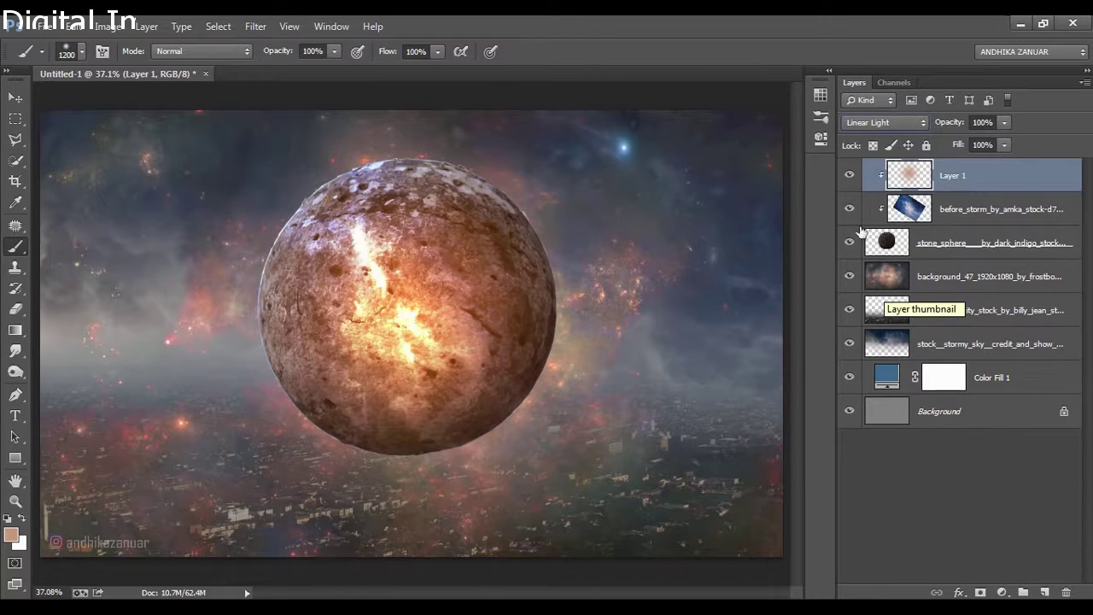
pyautogui.click(849, 176)
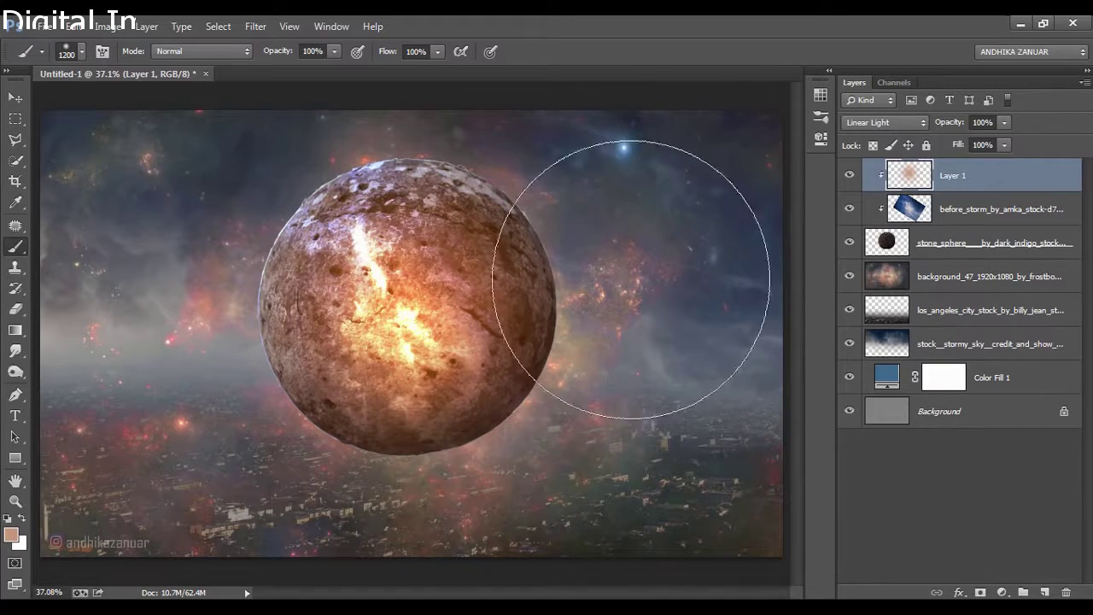
pyautogui.click(16, 97)
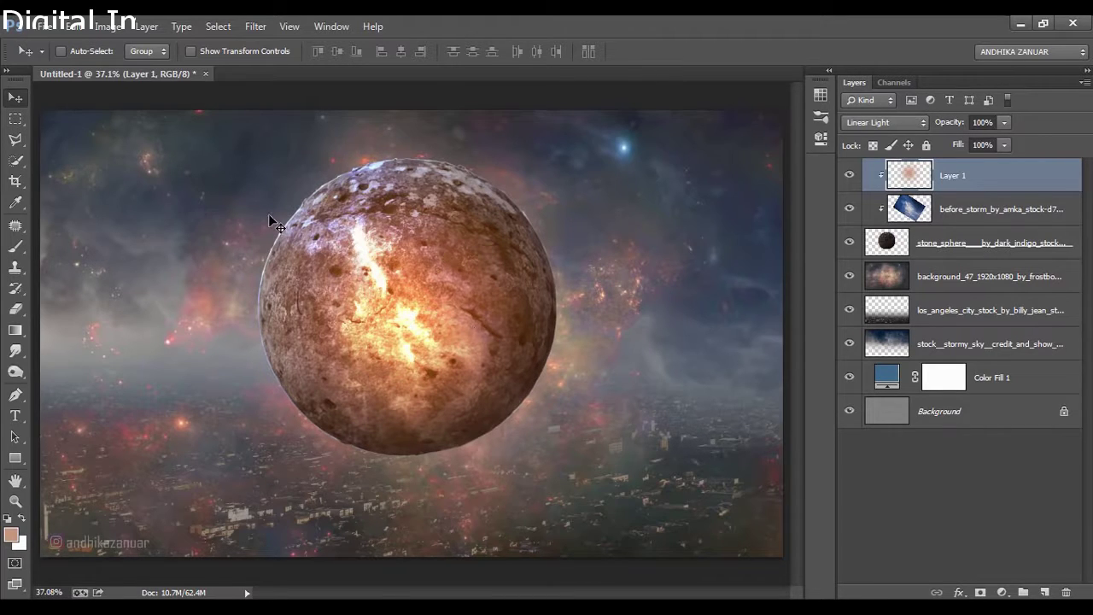
pyautogui.click(43, 26)
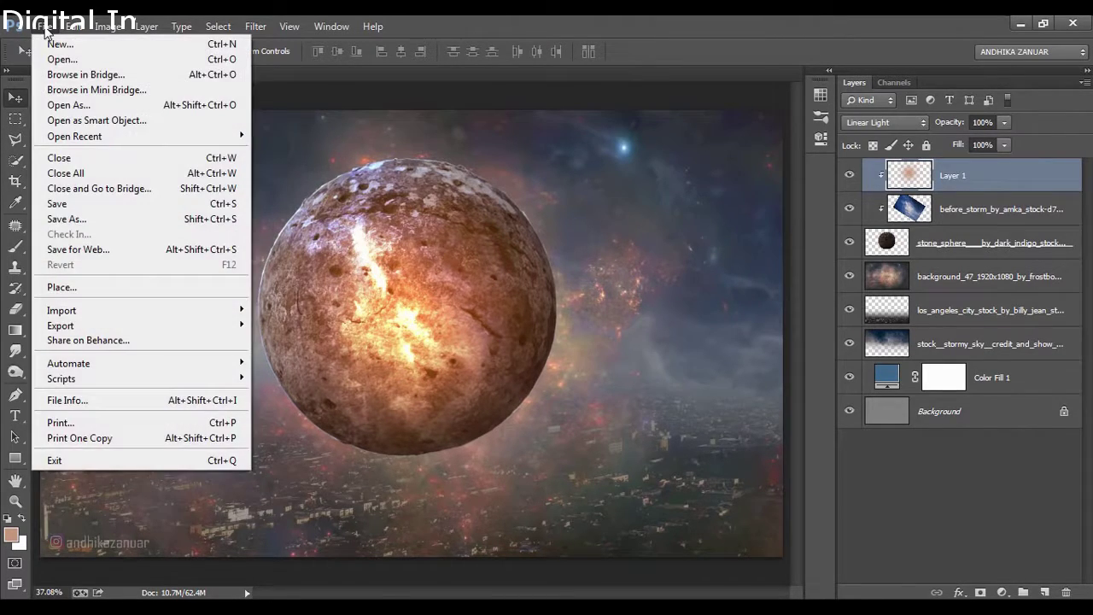
# - Place the hooded man on a rock, scaled to 63.67% and nudged slightly right
pyautogui.click(88, 62)
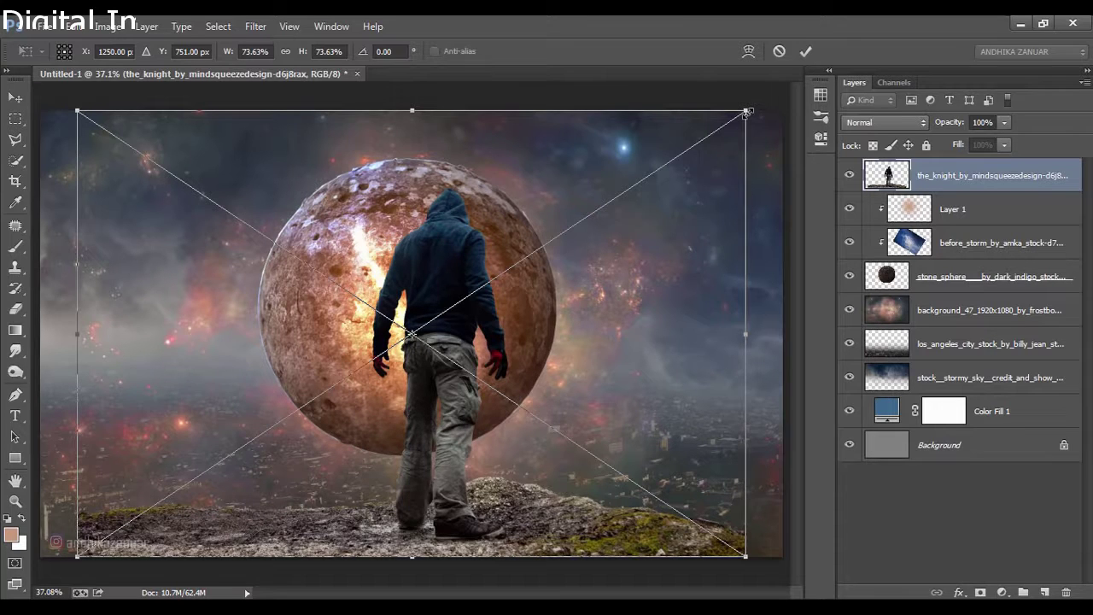
pyautogui.moveTo(748, 112); pyautogui.dragTo(696, 163)
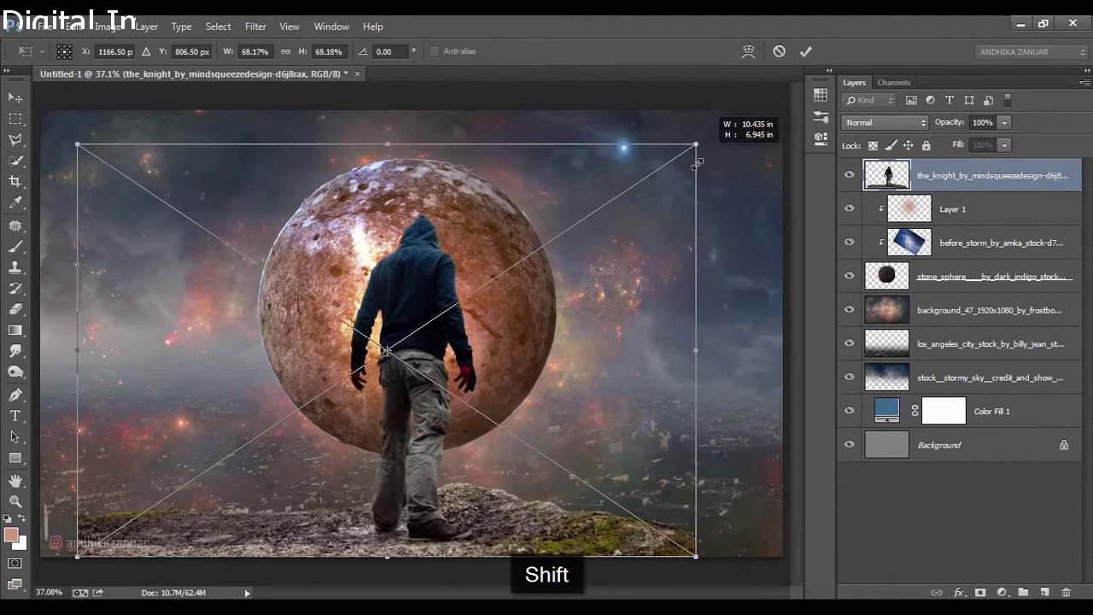
pyautogui.moveTo(696, 162); pyautogui.dragTo(668, 193)
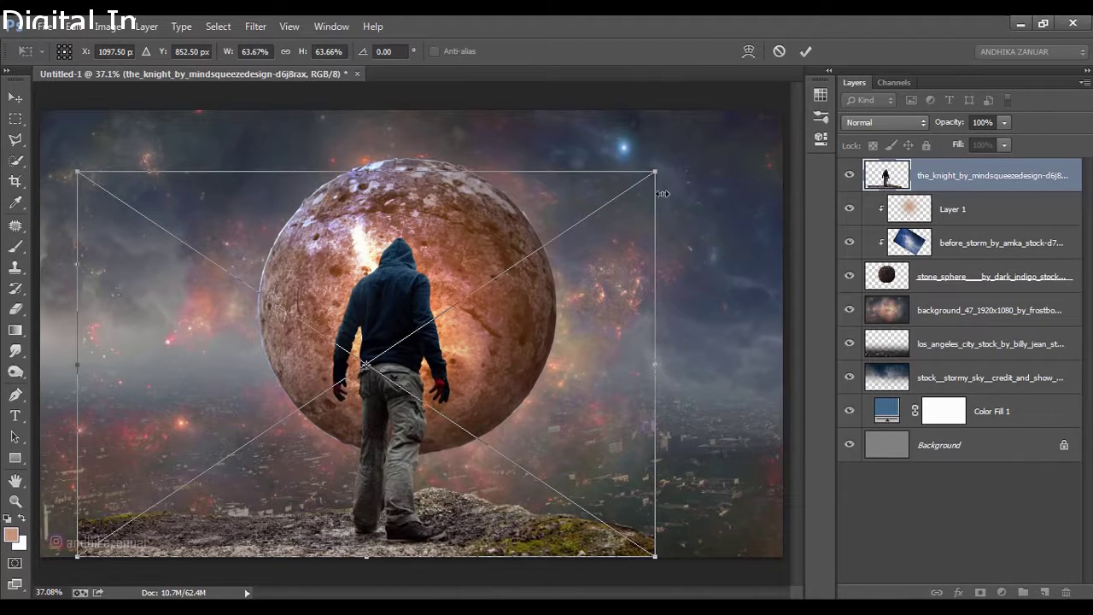
pyautogui.moveTo(476, 310); pyautogui.dragTo(491, 311)
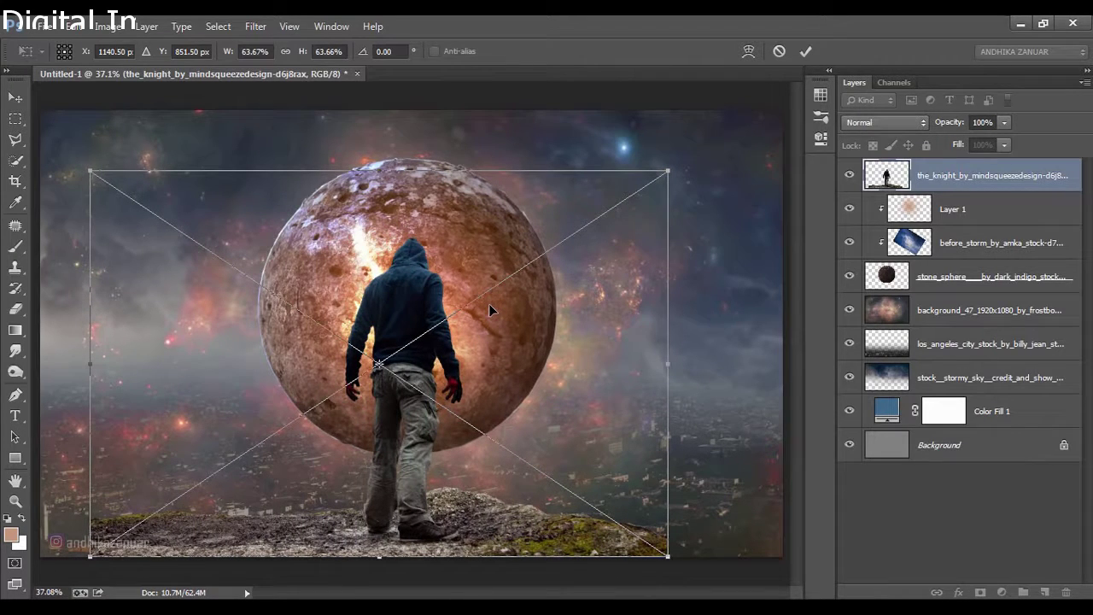
pyautogui.click(805, 52)
pyautogui.click(806, 53)
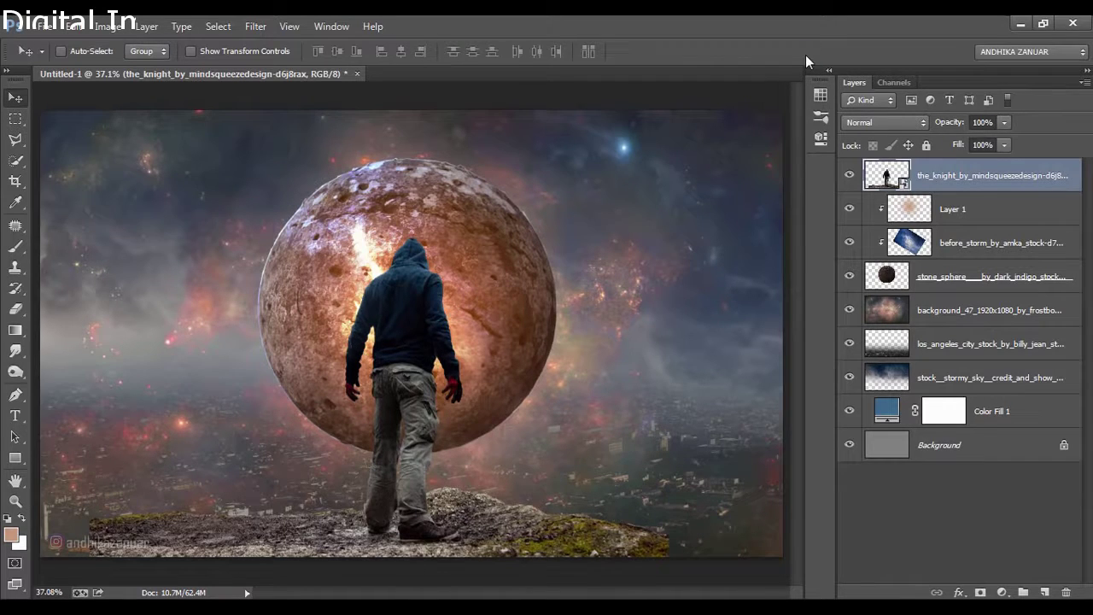
# - Rasterize the hooded man layer and apply Camera Raw: Whites -100, Blacks +100, Clarity 20
pyautogui.rightClick(980, 182)
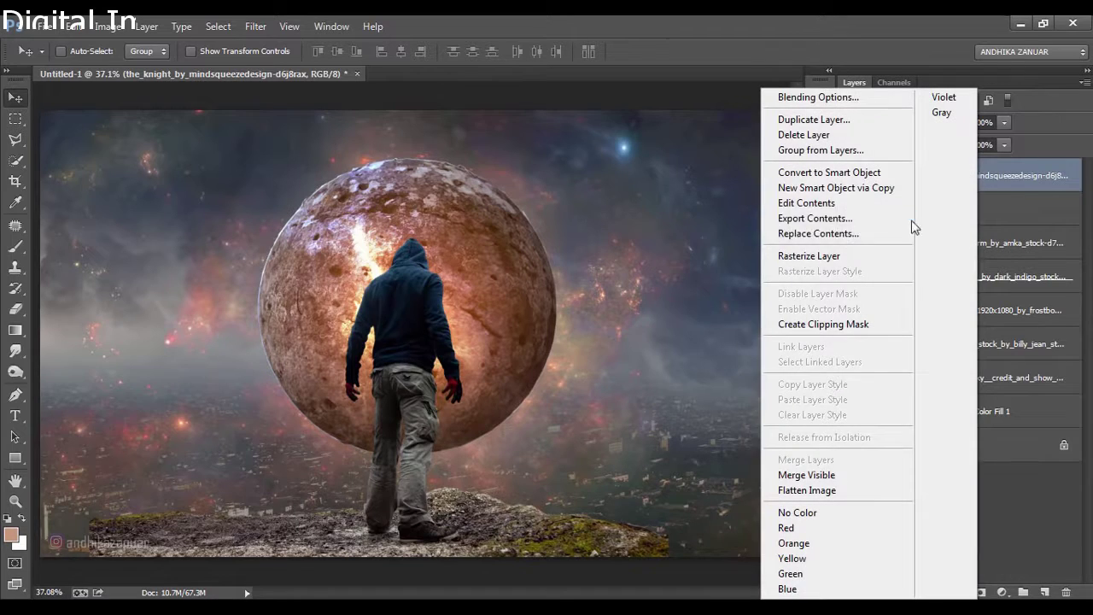
pyautogui.click(876, 250)
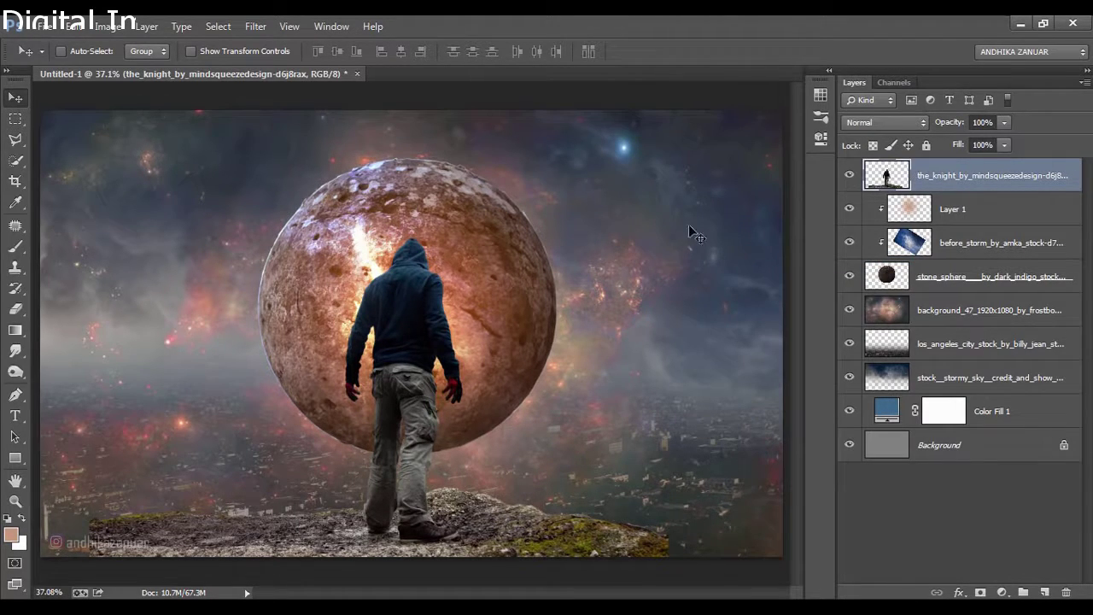
pyautogui.click(258, 31)
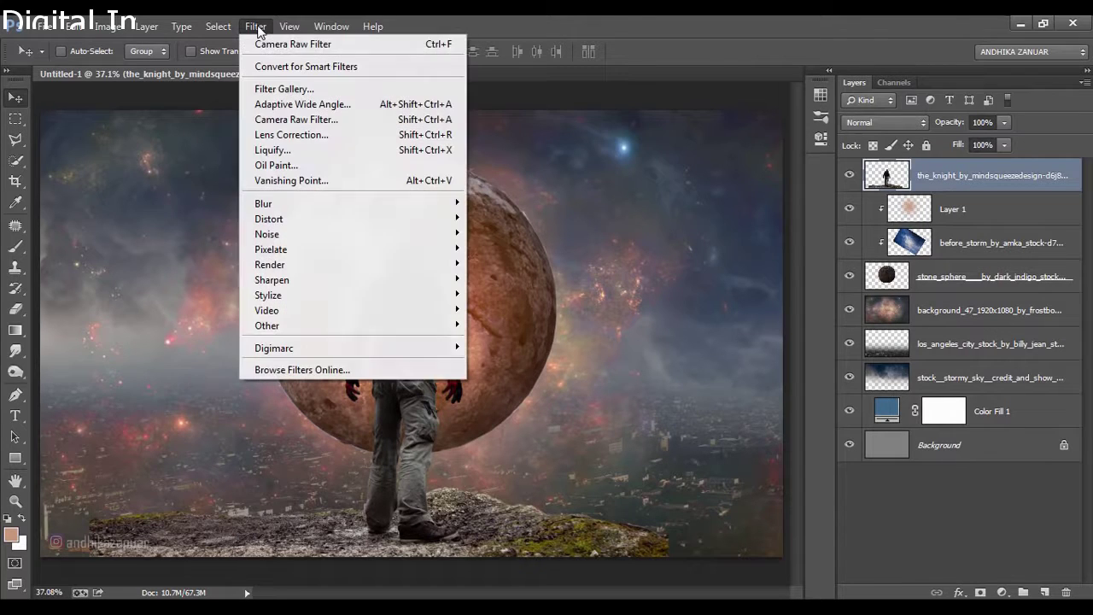
pyautogui.click(327, 121)
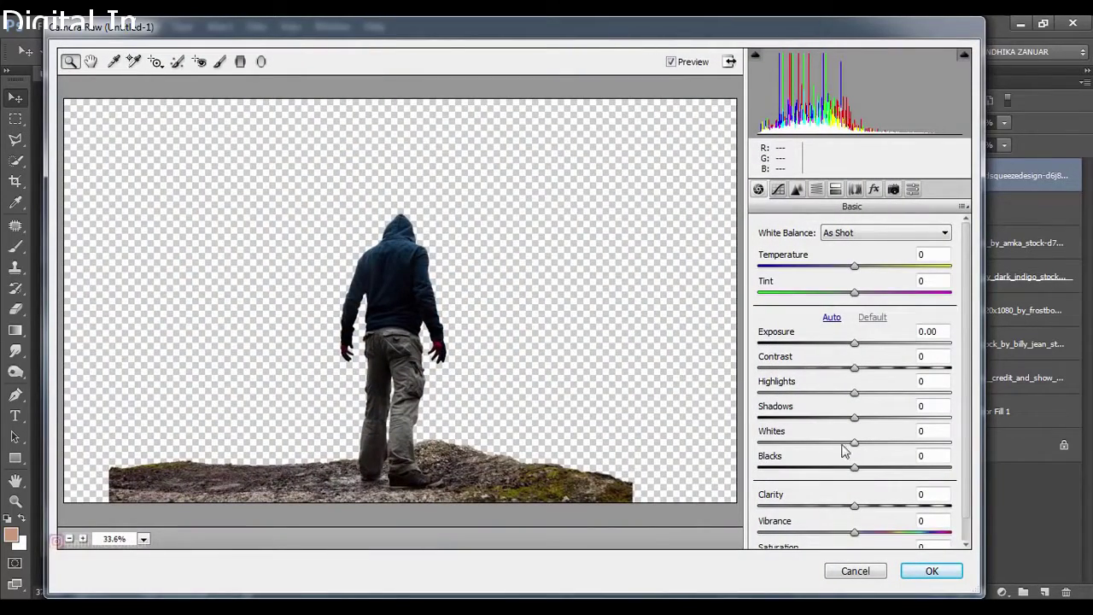
pyautogui.moveTo(857, 443); pyautogui.dragTo(763, 451)
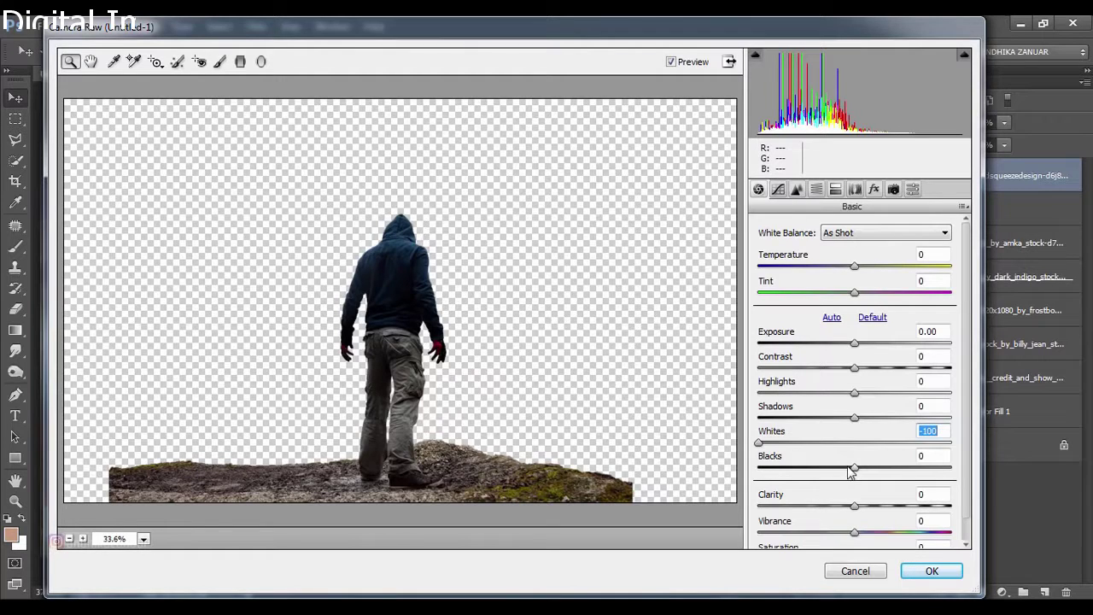
pyautogui.moveTo(855, 470); pyautogui.dragTo(957, 469)
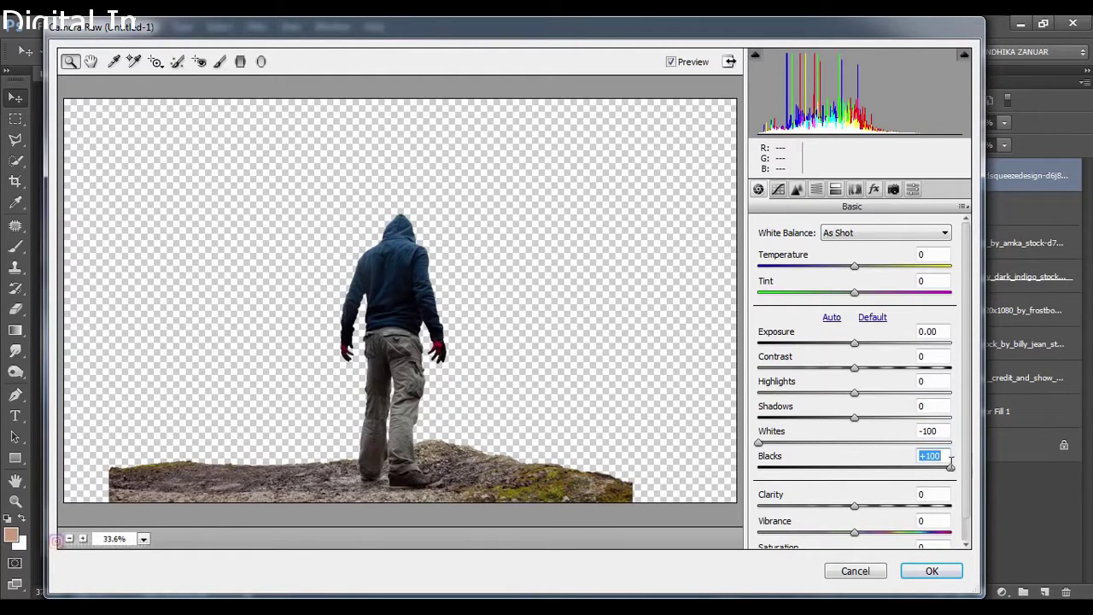
pyautogui.click(934, 494)
pyautogui.write('0')
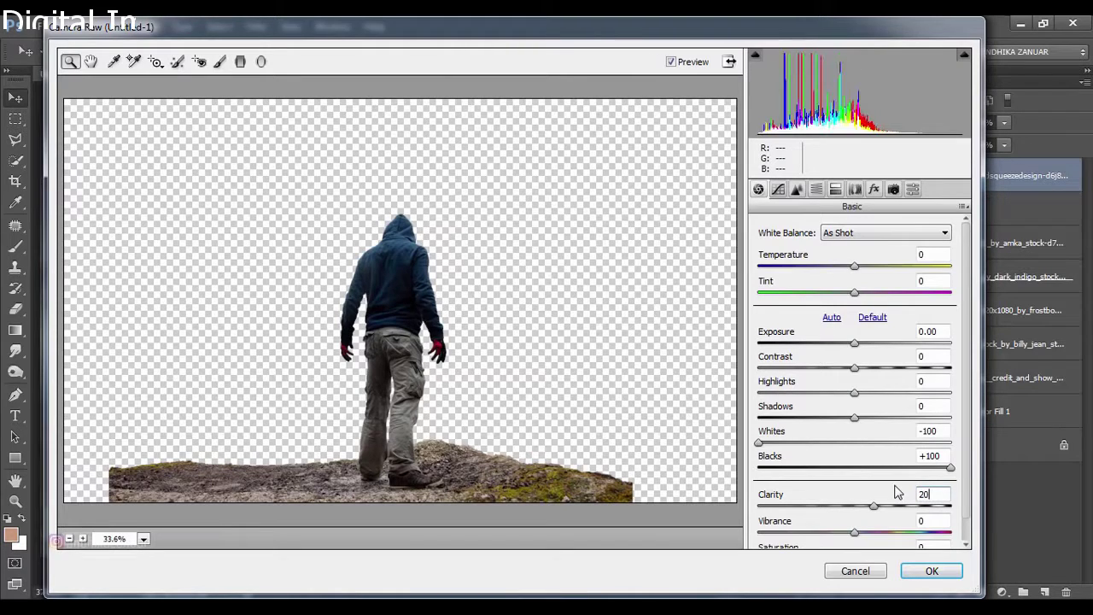
pyautogui.click(930, 571)
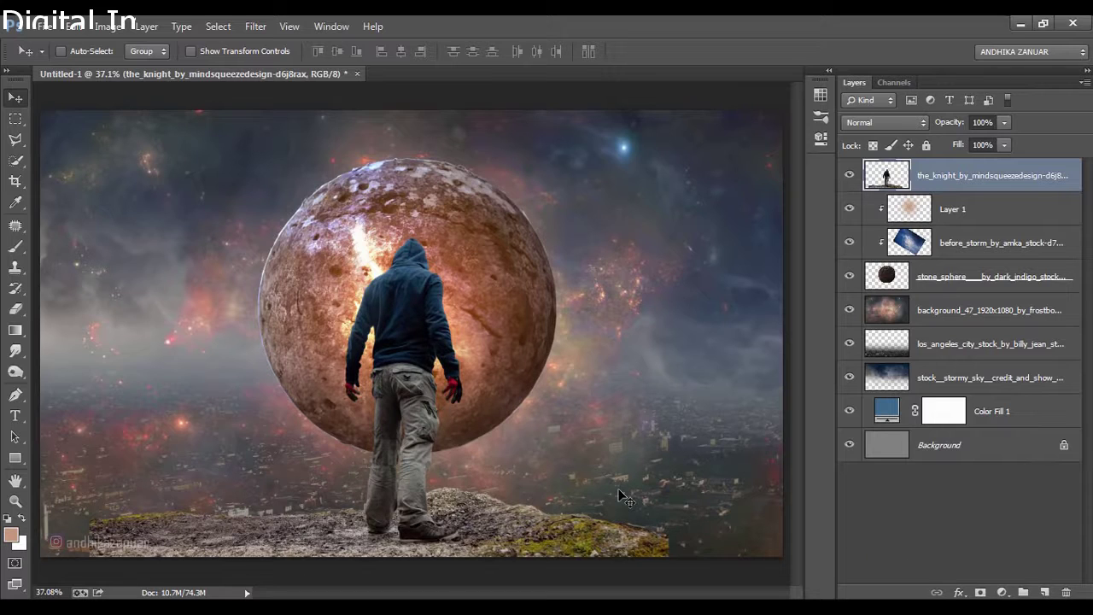
# - Erase the rock's right edge with an 81 px hard eraser so it tapers off
pyautogui.click(21, 314)
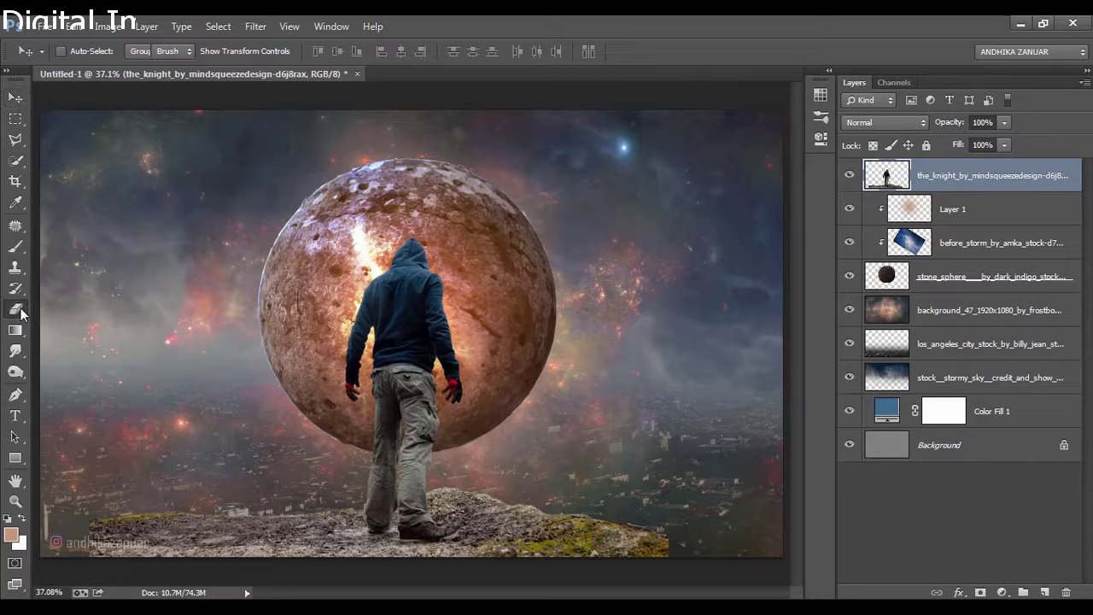
pyautogui.rightClick(164, 434)
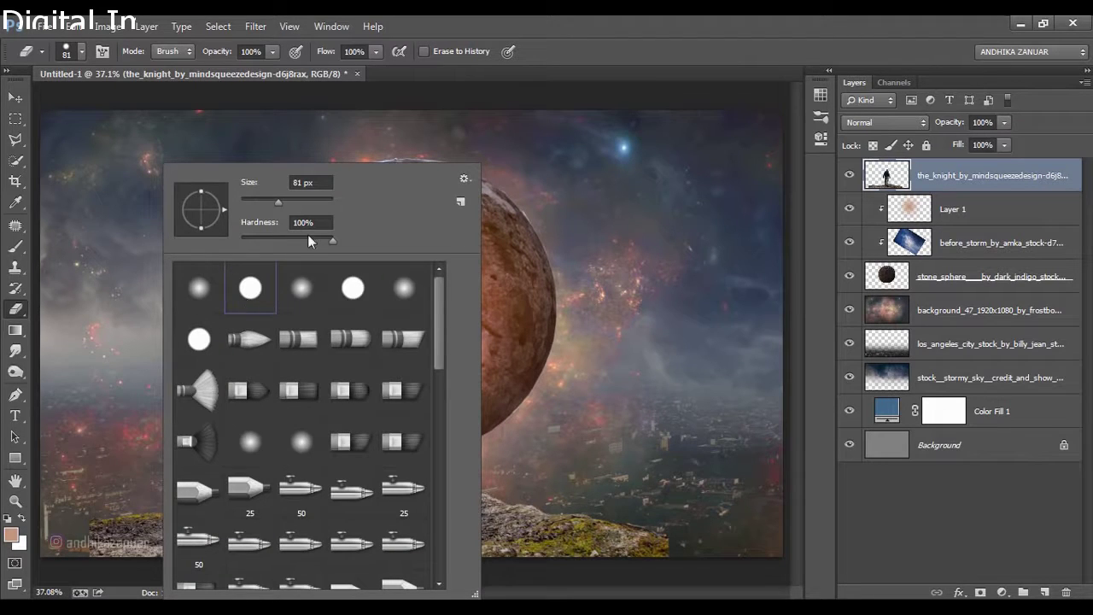
pyautogui.click(582, 52)
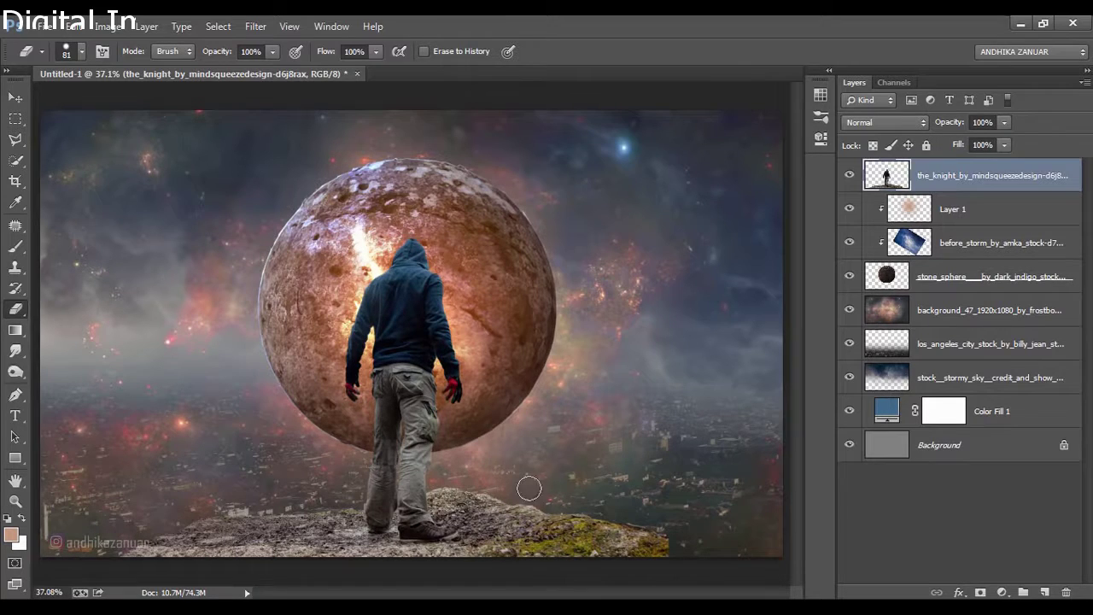
pyautogui.moveTo(623, 512); pyautogui.dragTo(681, 561)
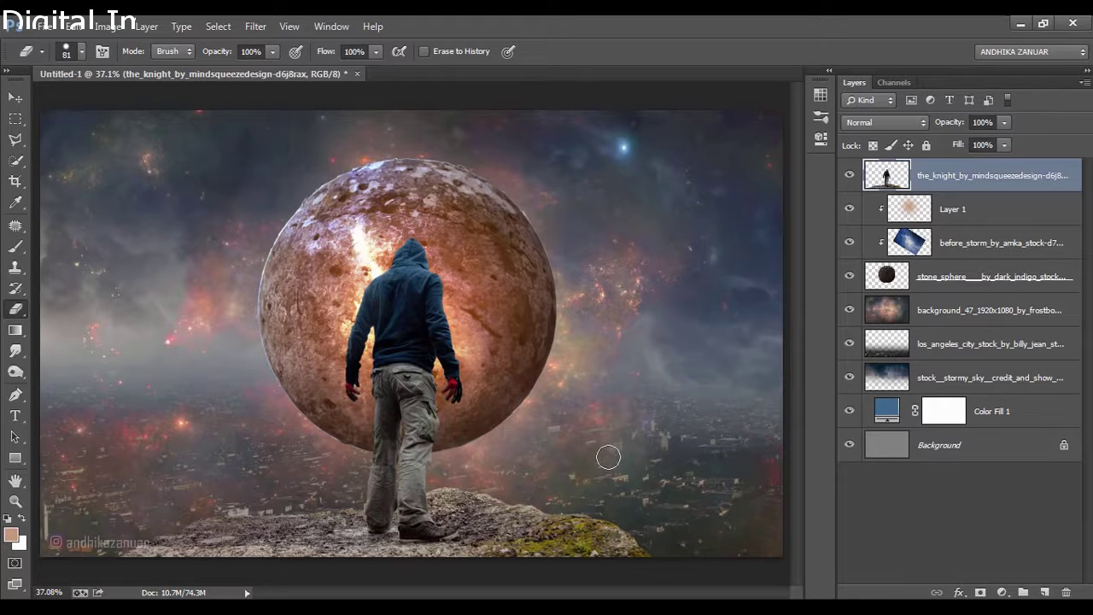
pyautogui.click(19, 99)
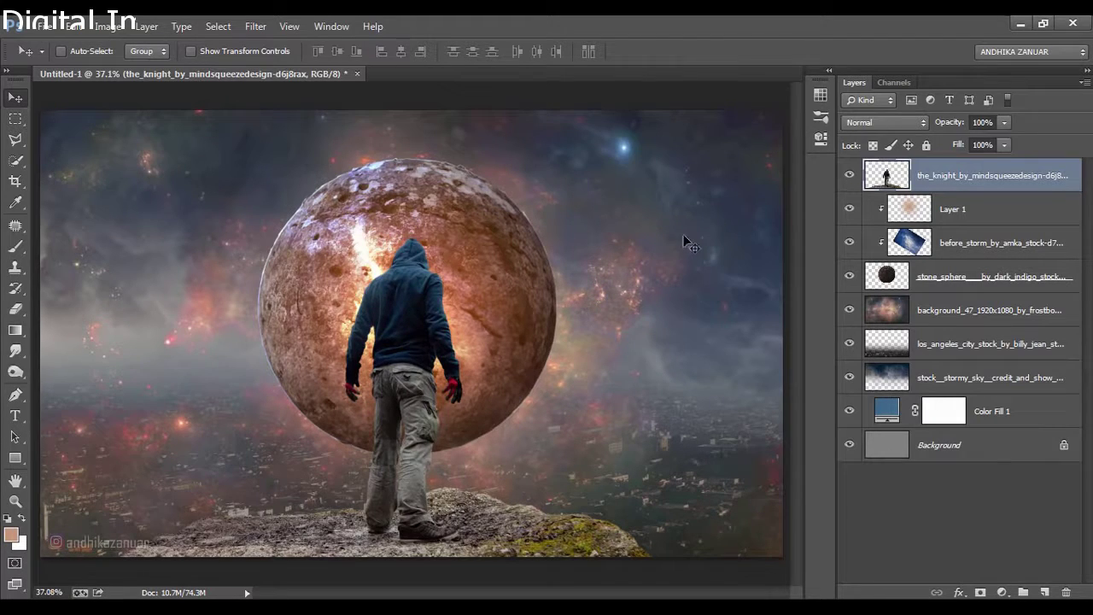
# - Lower the hooded man layer's saturation to -20 with Hue/Saturation (Ctrl+U)
pyautogui.hotkey('ctrl', 'u')
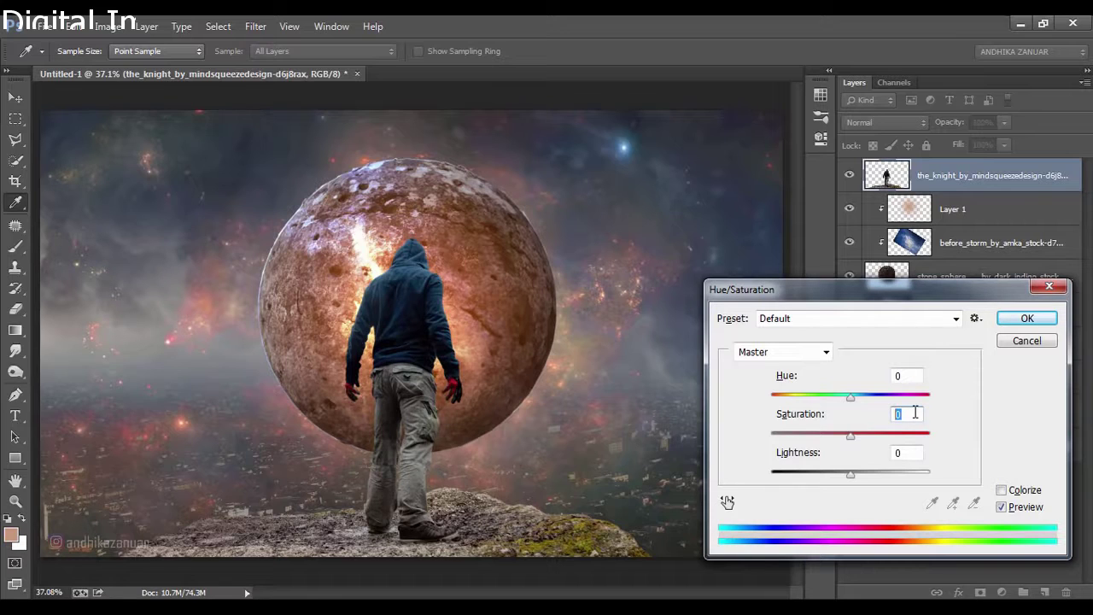
pyautogui.write('2')
pyautogui.write('0')
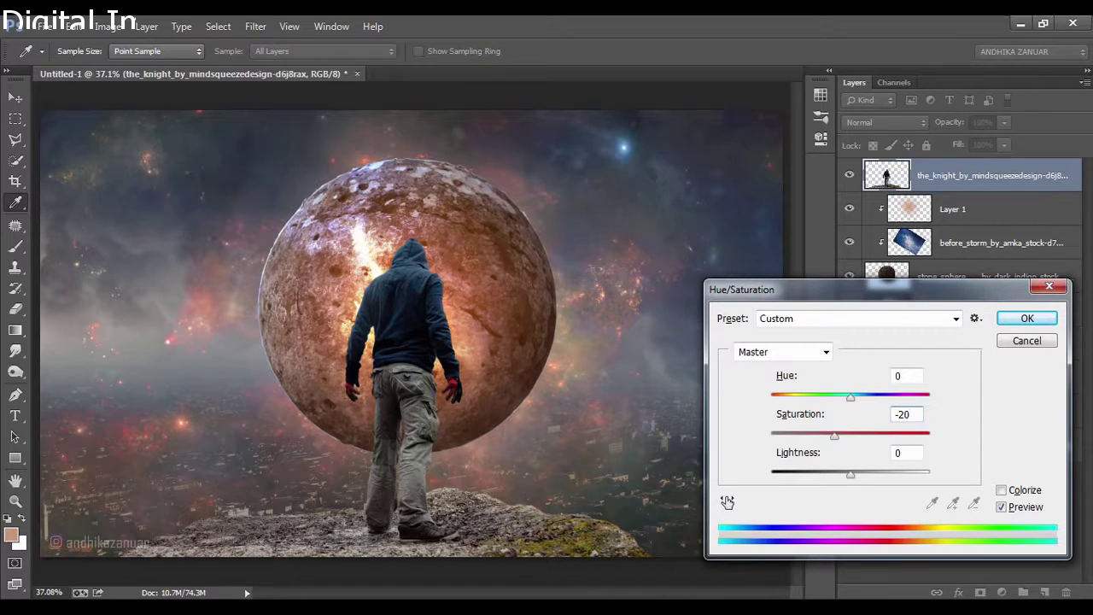
pyautogui.click(1029, 325)
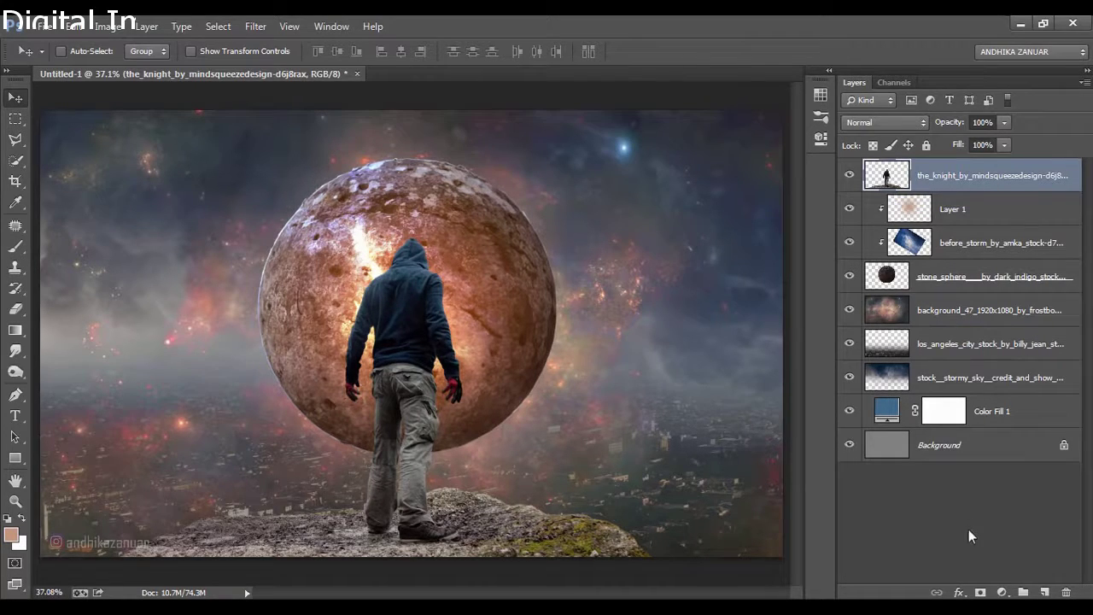
# - Add a Curves layer clipped to the hooded man, raise the curve strongly, and invert its mask
pyautogui.click(1004, 593)
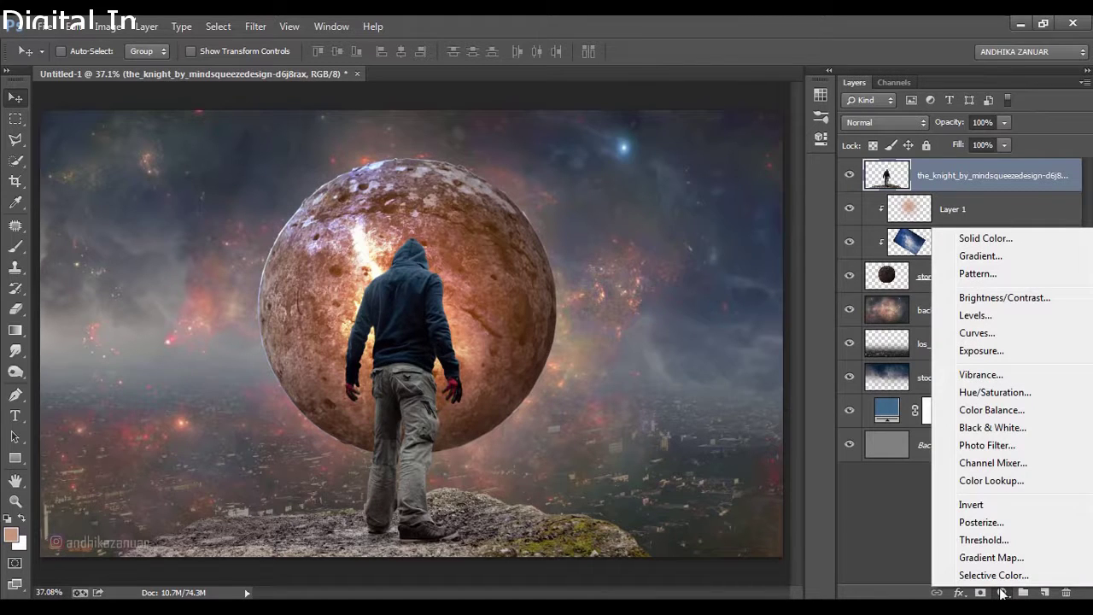
pyautogui.click(977, 333)
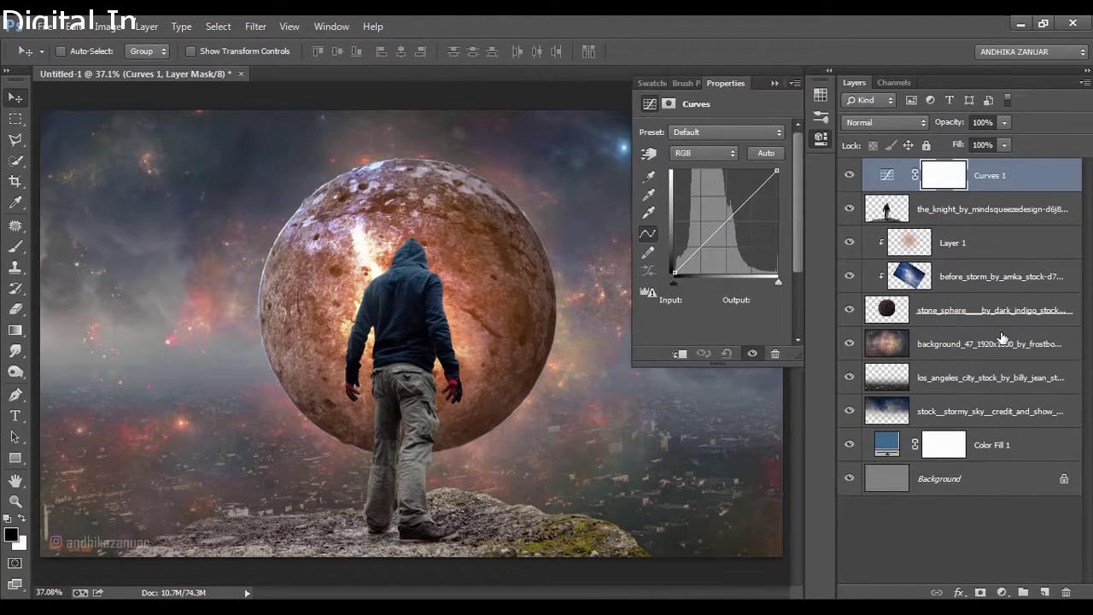
pyautogui.click(682, 356)
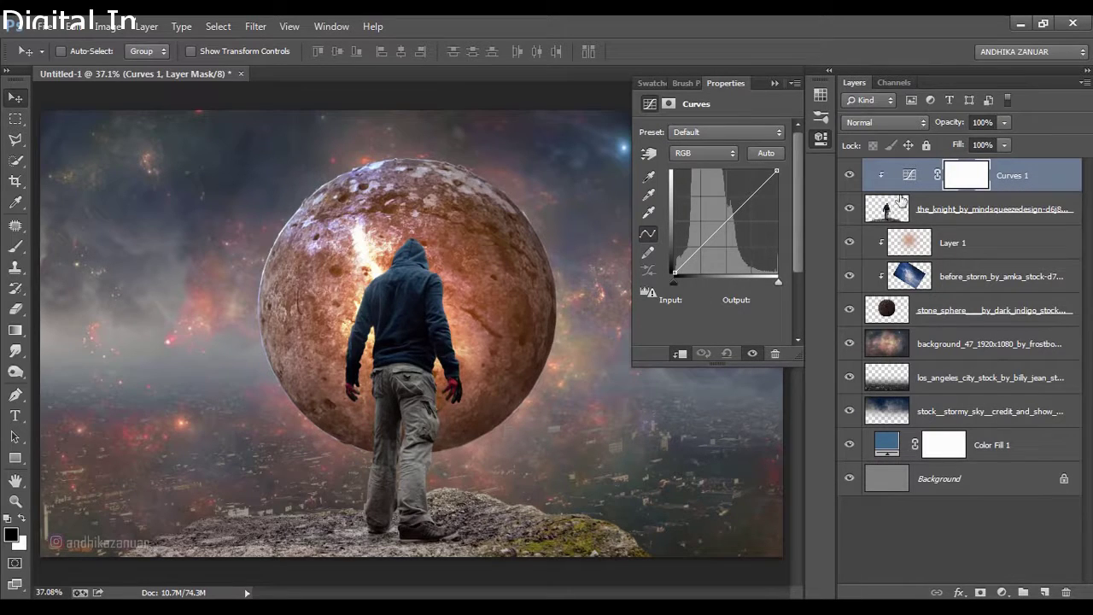
pyautogui.moveTo(730, 220); pyautogui.dragTo(698, 177)
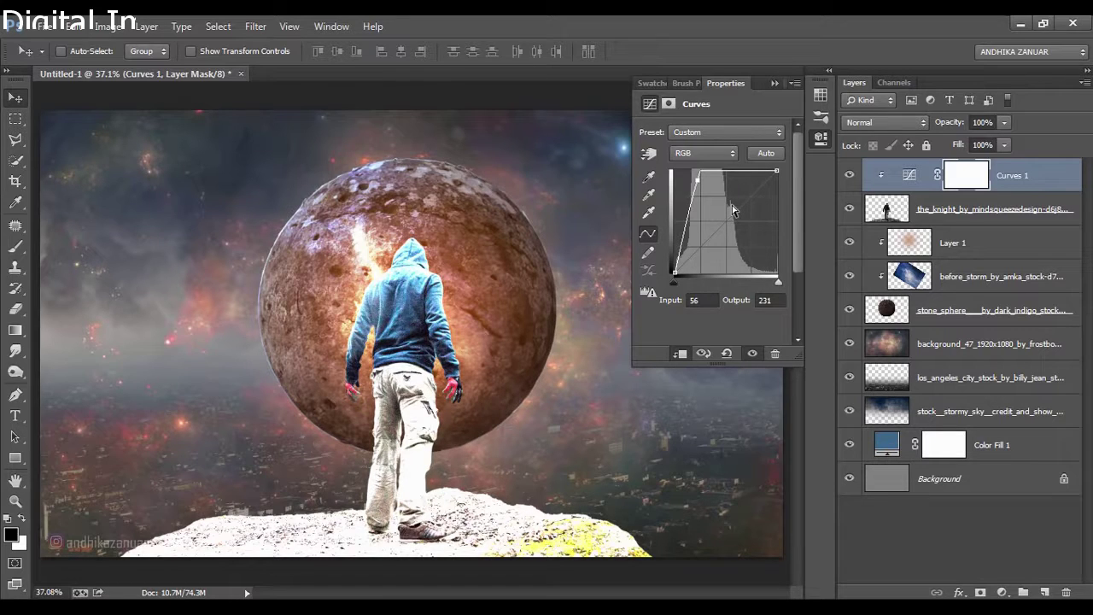
pyautogui.click(818, 139)
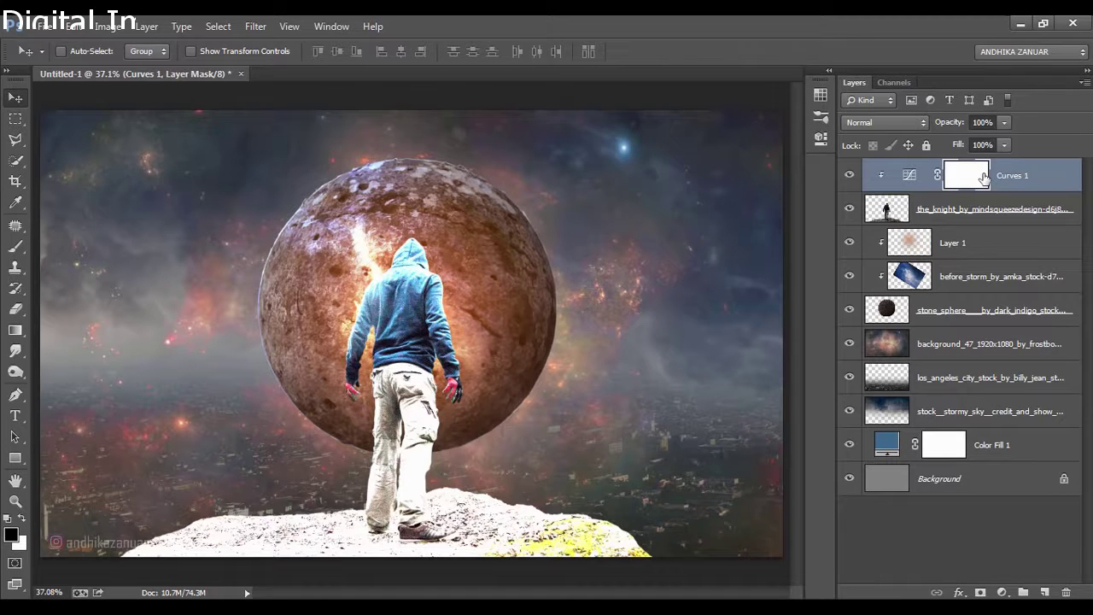
pyautogui.hotkey('ctrl', 'i')
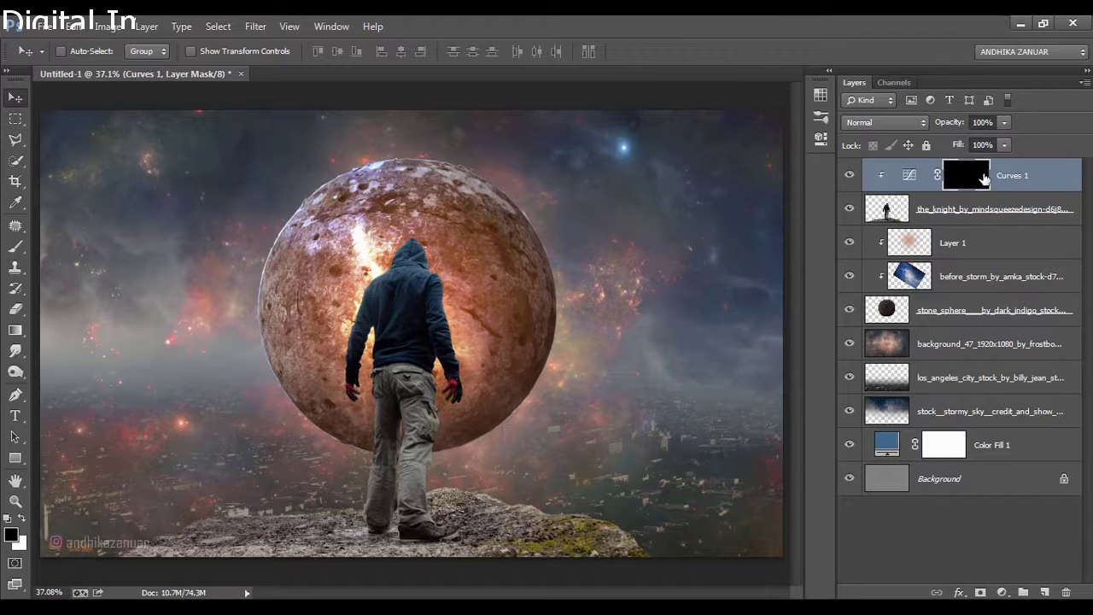
# - Set up a white soft brush at 45 px
pyautogui.click(13, 248)
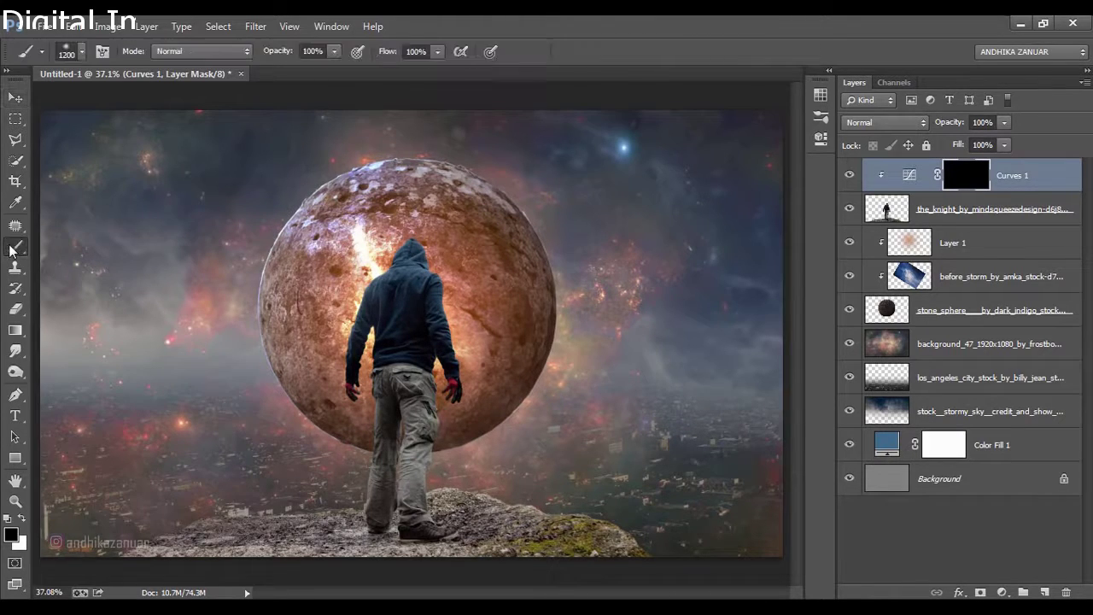
pyautogui.click(21, 520)
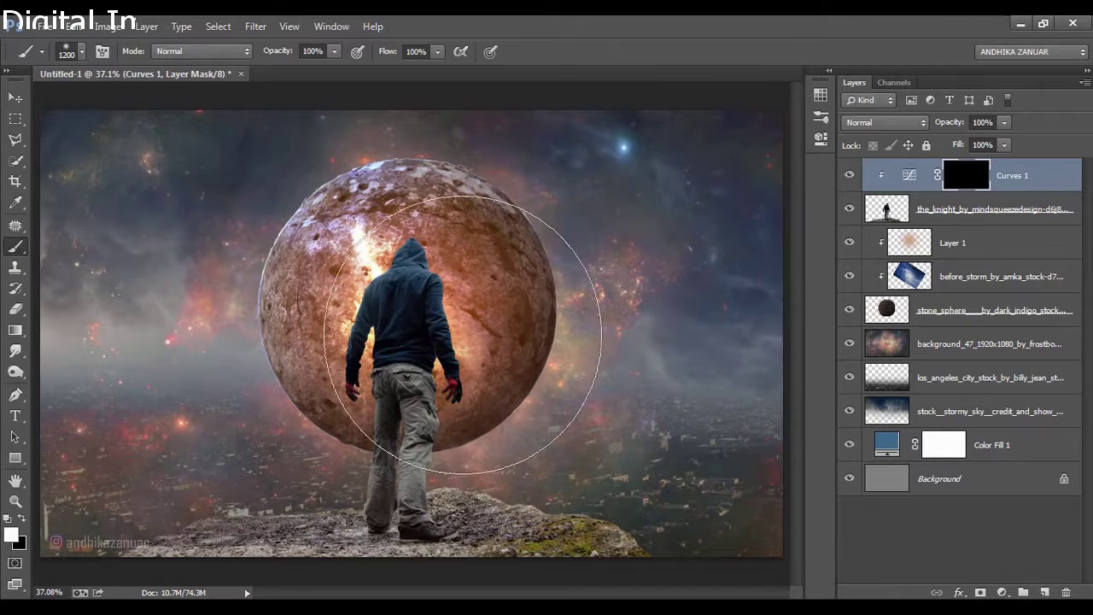
pyautogui.rightClick(598, 208)
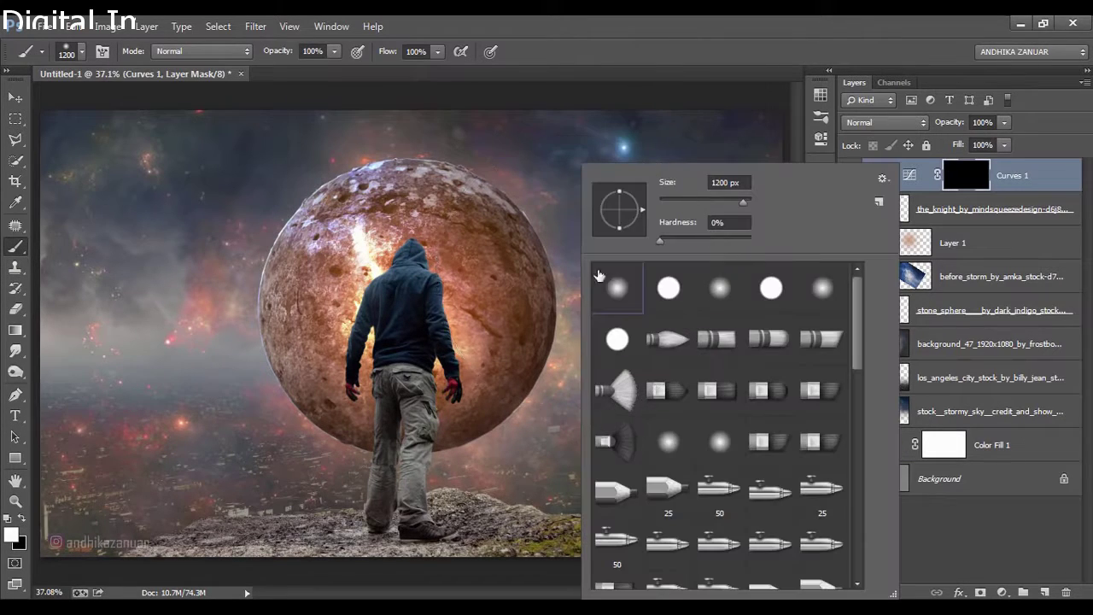
pyautogui.click(680, 199)
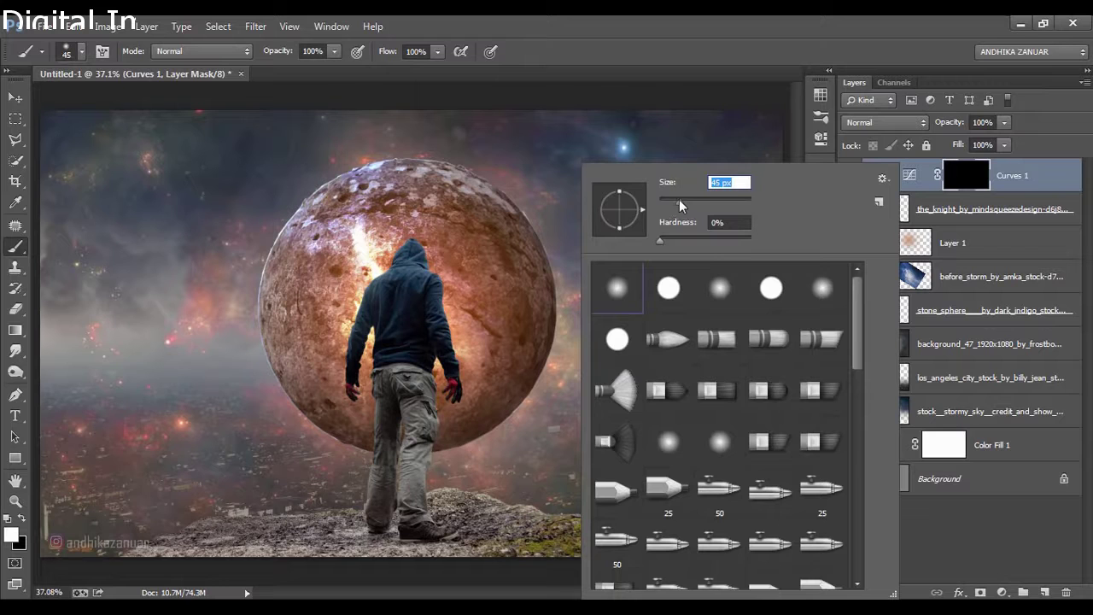
pyautogui.click(565, 54)
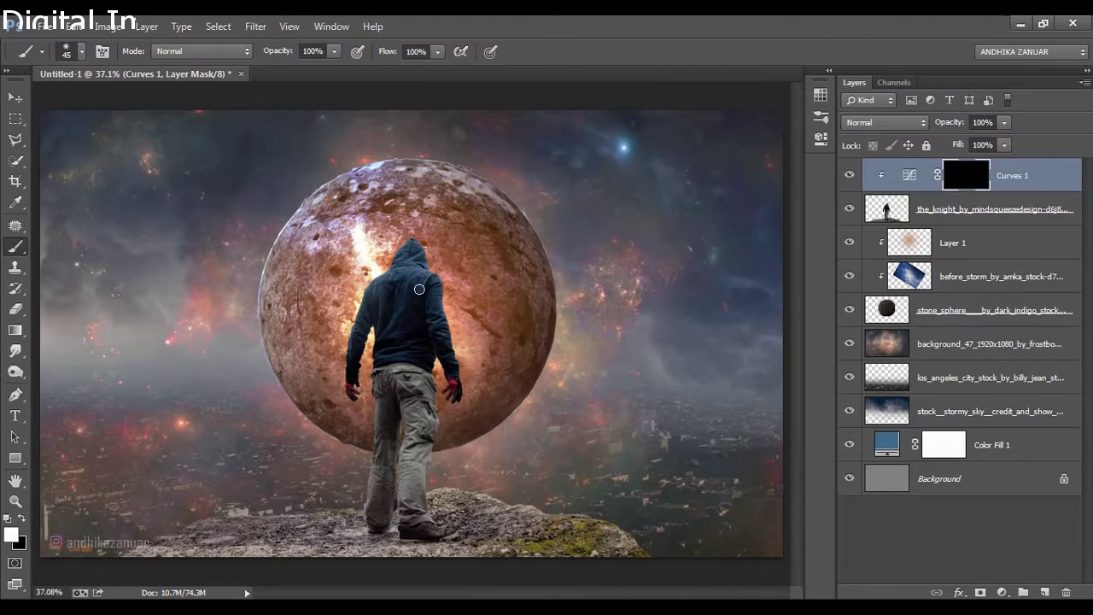
# - Zoom in and paint rim light along both edges and the top of the hood with a 33 px brush
pyautogui.scroll(2, 419, 289)
pyautogui.scroll(2, 421, 286)
pyautogui.scroll(2, 424, 282)
pyautogui.scroll(2, 427, 276)
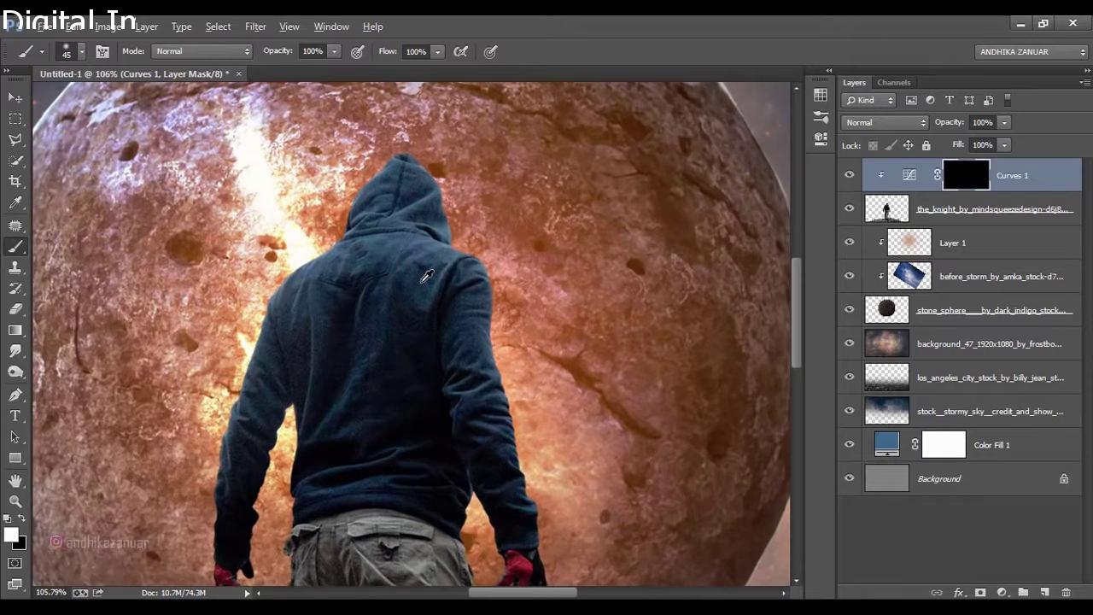
pyautogui.scroll(1, 426, 276)
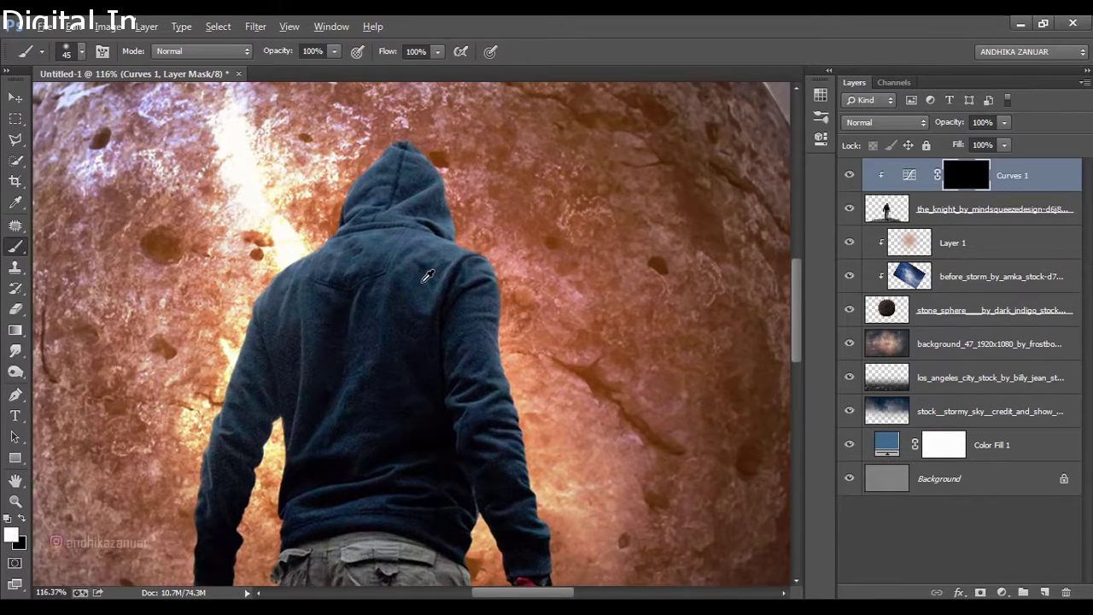
pyautogui.keyDown('alt'); pyautogui.rightClick(430, 147); pyautogui.keyUp('alt')
pyautogui.moveTo(428, 151); pyautogui.dragTo(476, 232)
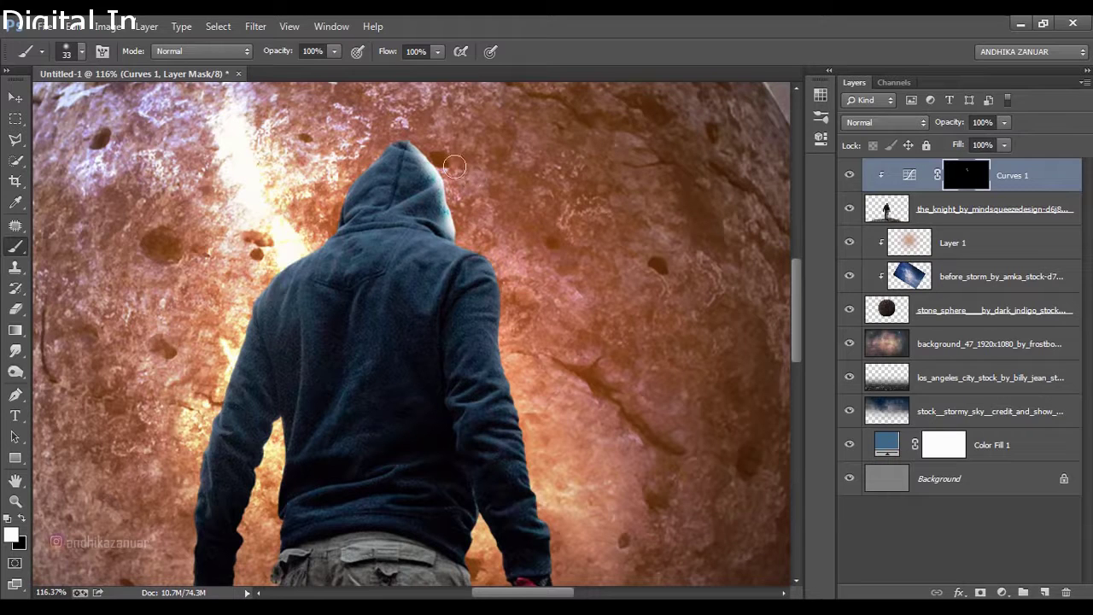
pyautogui.moveTo(394, 142)
pyautogui.mouseDown()
pyautogui.moveTo(376, 147)
pyautogui.moveTo(332, 209)
pyautogui.mouseUp()
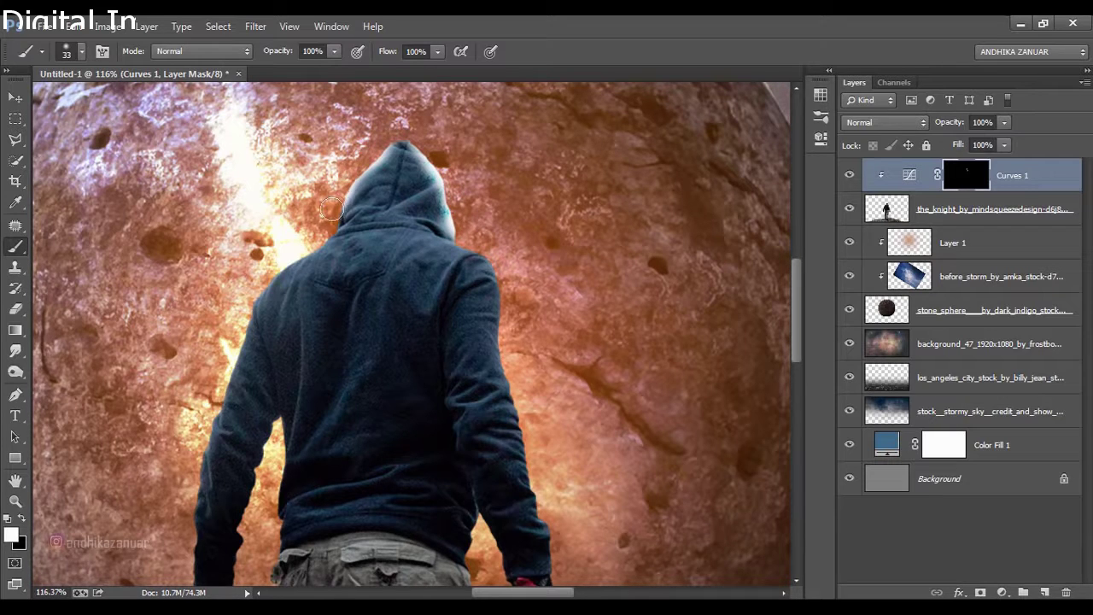
pyautogui.moveTo(390, 151); pyautogui.dragTo(406, 142)
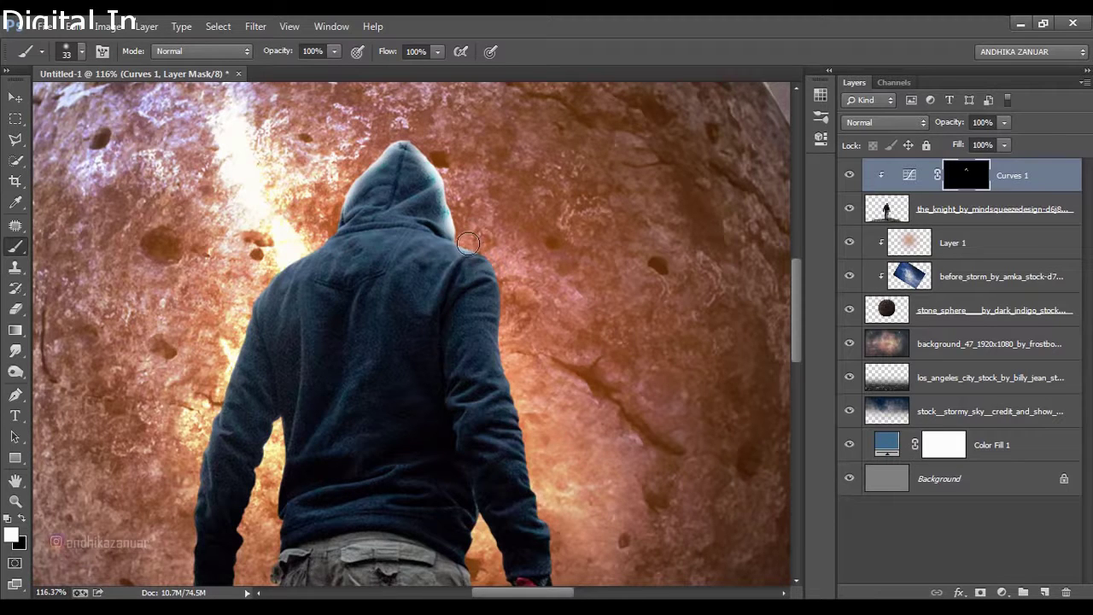
# - Paint rim light down both shoulders and the inner and outer arm edges
pyautogui.moveTo(468, 244)
pyautogui.mouseDown()
pyautogui.moveTo(491, 258)
pyautogui.moveTo(527, 434)
pyautogui.moveTo(555, 487)
pyautogui.mouseUp()
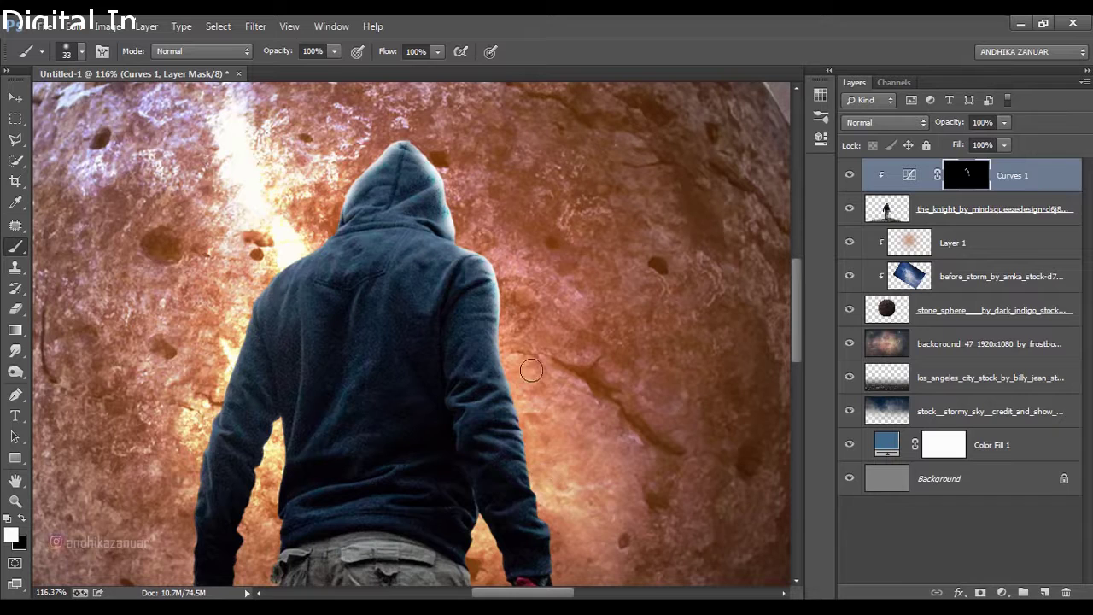
pyautogui.moveTo(521, 399); pyautogui.dragTo(566, 540)
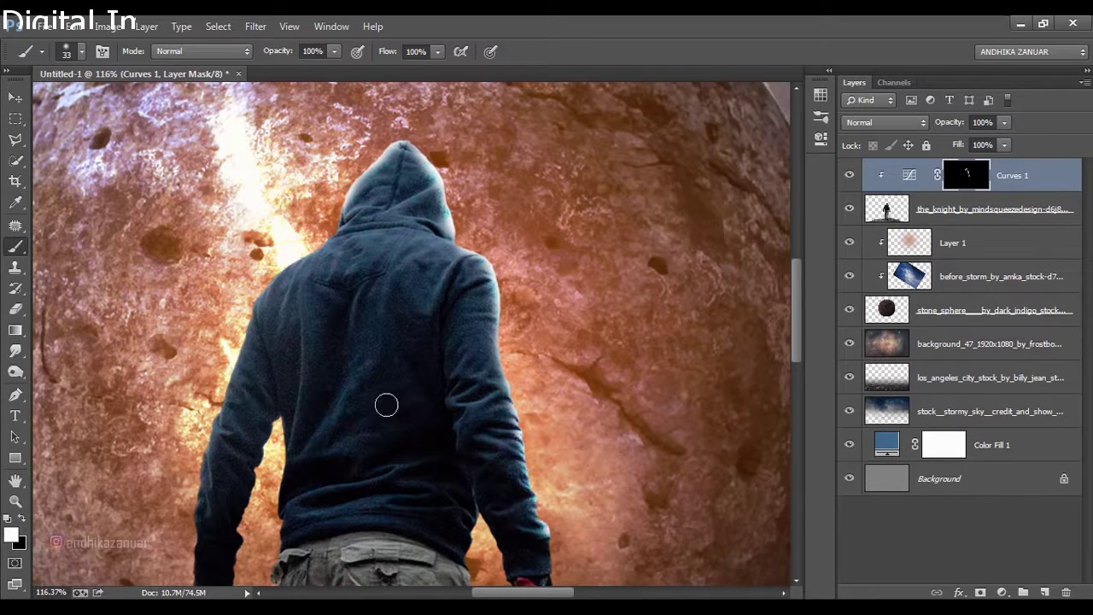
pyautogui.moveTo(273, 249); pyautogui.dragTo(242, 334)
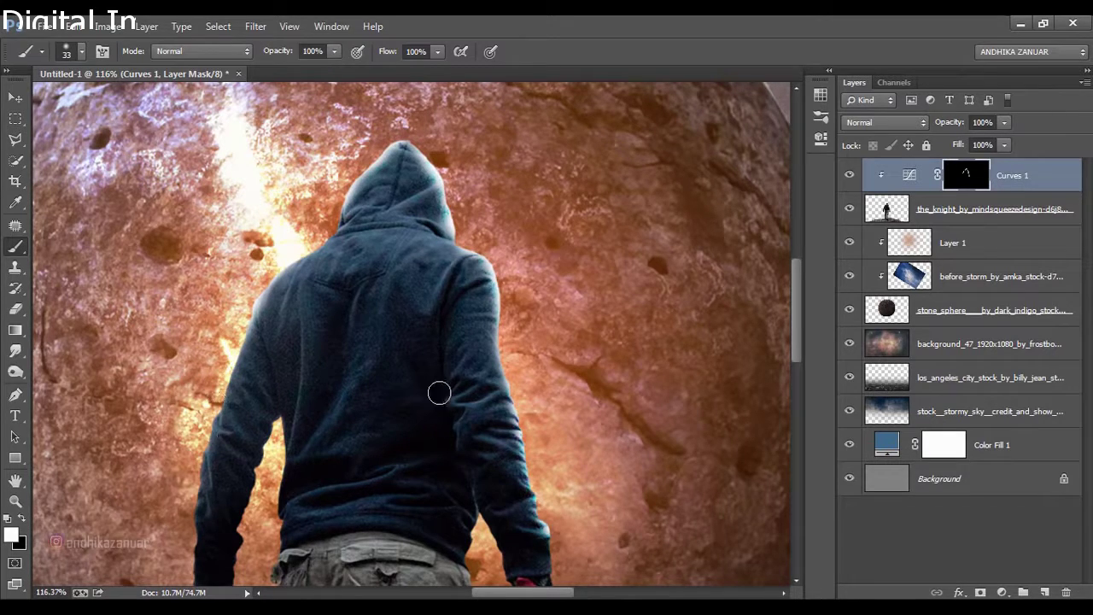
pyautogui.moveTo(578, 481); pyautogui.dragTo(582, 370)
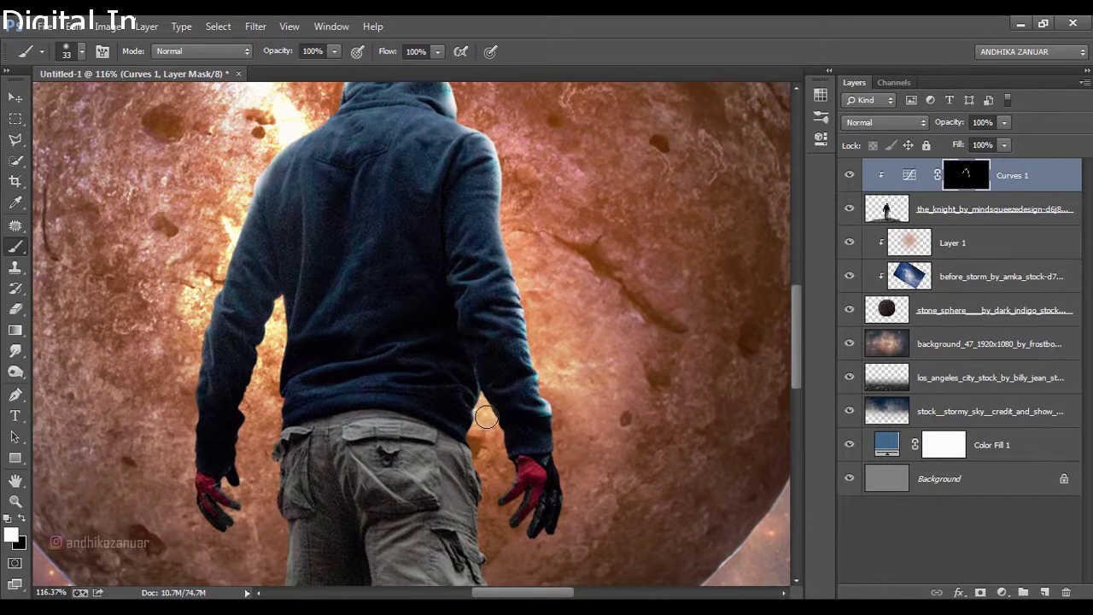
pyautogui.moveTo(486, 417); pyautogui.dragTo(505, 473)
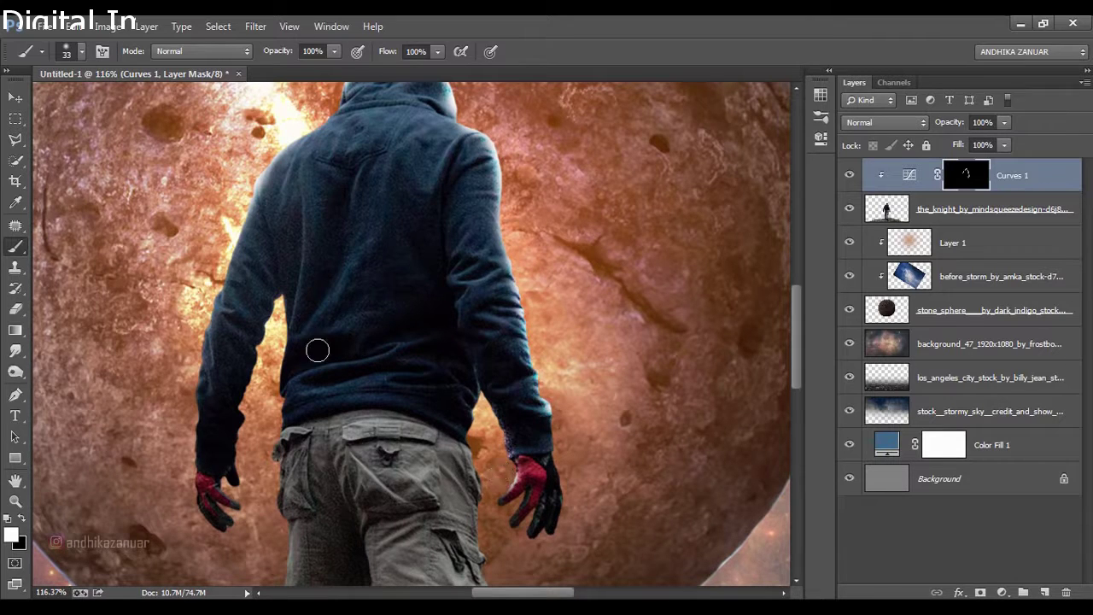
pyautogui.moveTo(232, 207)
pyautogui.mouseDown()
pyautogui.moveTo(200, 325)
pyautogui.moveTo(189, 487)
pyautogui.mouseUp()
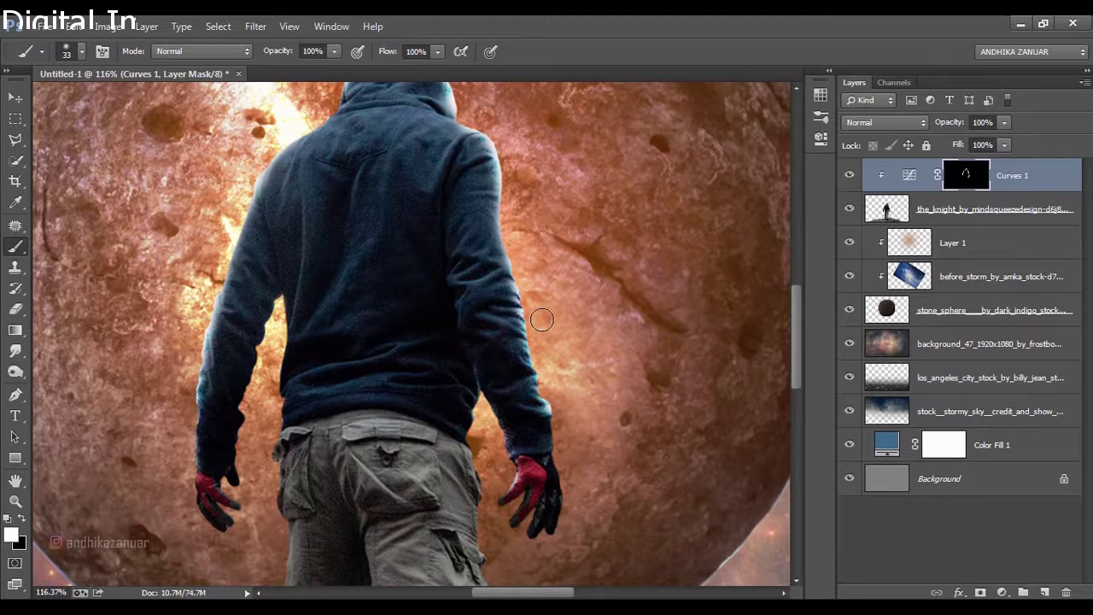
pyautogui.moveTo(540, 320); pyautogui.dragTo(505, 402)
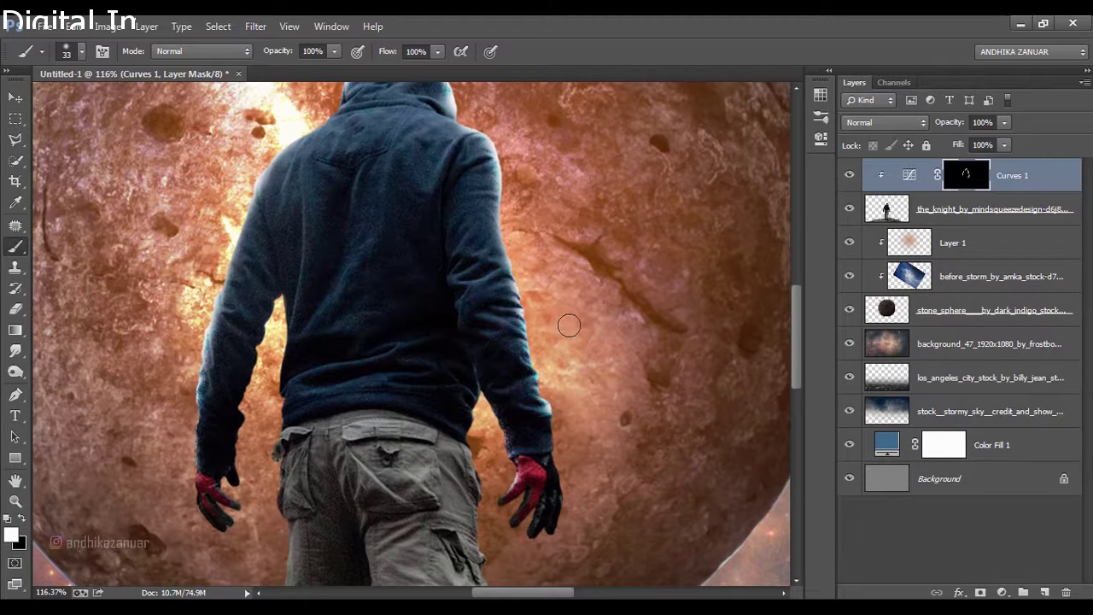
# - Shrink the brush to 12 px and add rim light to the glove fingers
pyautogui.keyDown('alt'); pyautogui.rightClick(606, 389); pyautogui.keyUp('alt')
pyautogui.moveTo(606, 392); pyautogui.dragTo(602, 393)
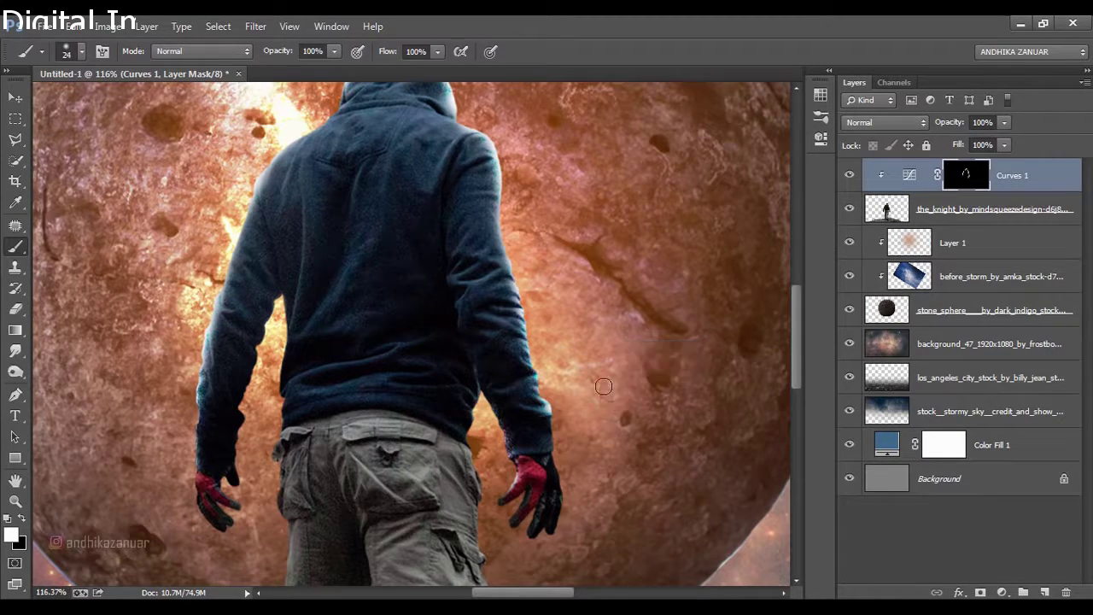
pyautogui.keyDown('alt'); pyautogui.rightClick(512, 502); pyautogui.keyUp('alt')
pyautogui.moveTo(531, 519); pyautogui.dragTo(530, 535)
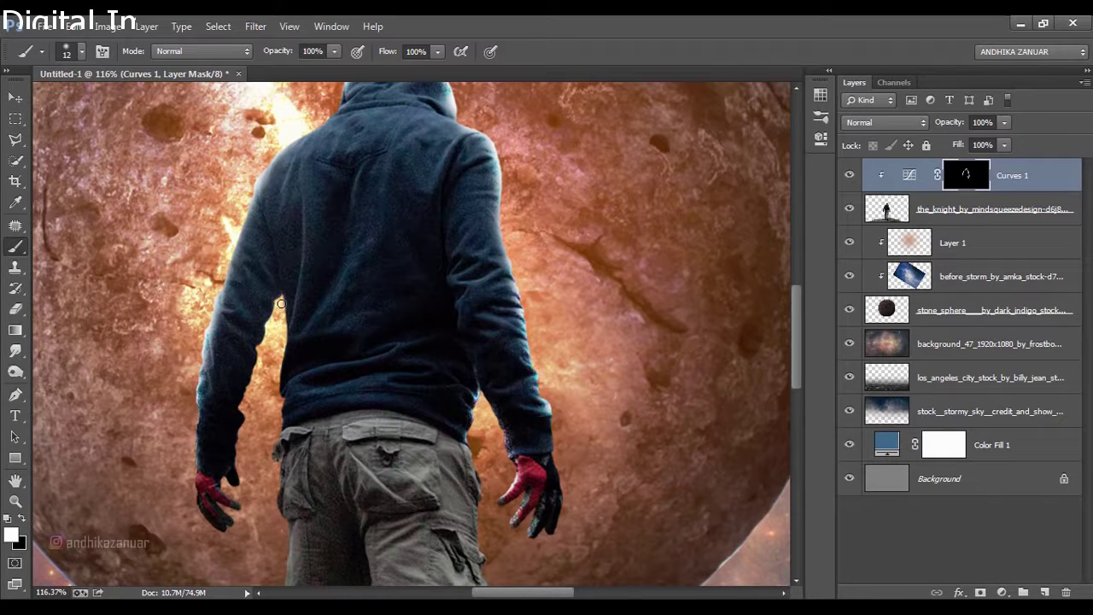
# - Paint rim light down the jacket's left edge, near the left glove, and the jeans' left edge
pyautogui.moveTo(280, 304)
pyautogui.mouseDown()
pyautogui.moveTo(251, 369)
pyautogui.moveTo(236, 466)
pyautogui.moveTo(252, 451)
pyautogui.mouseUp()
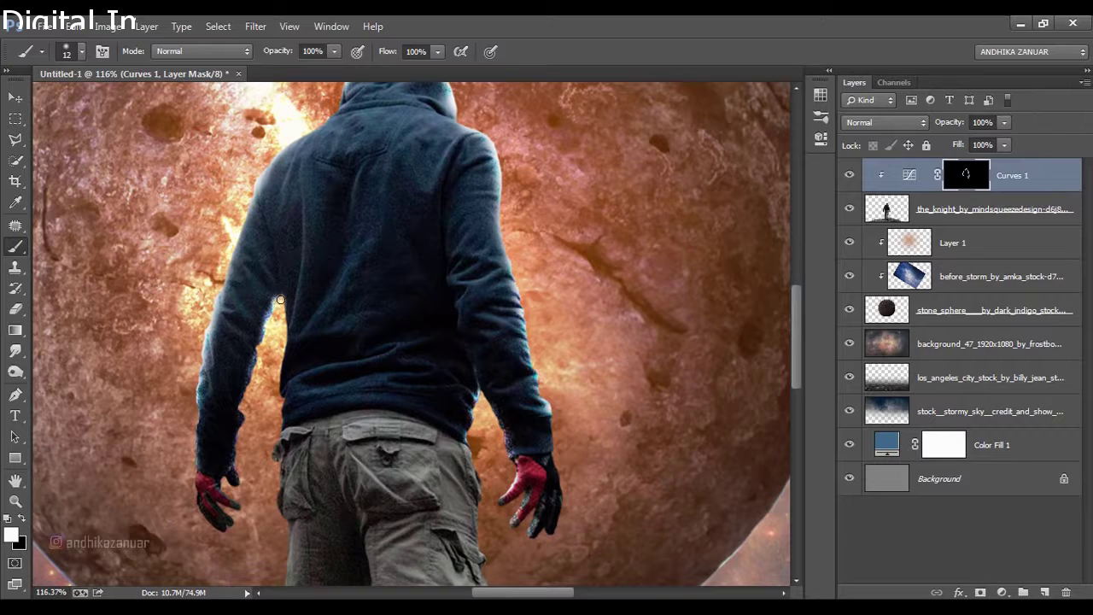
pyautogui.moveTo(292, 389); pyautogui.dragTo(306, 320)
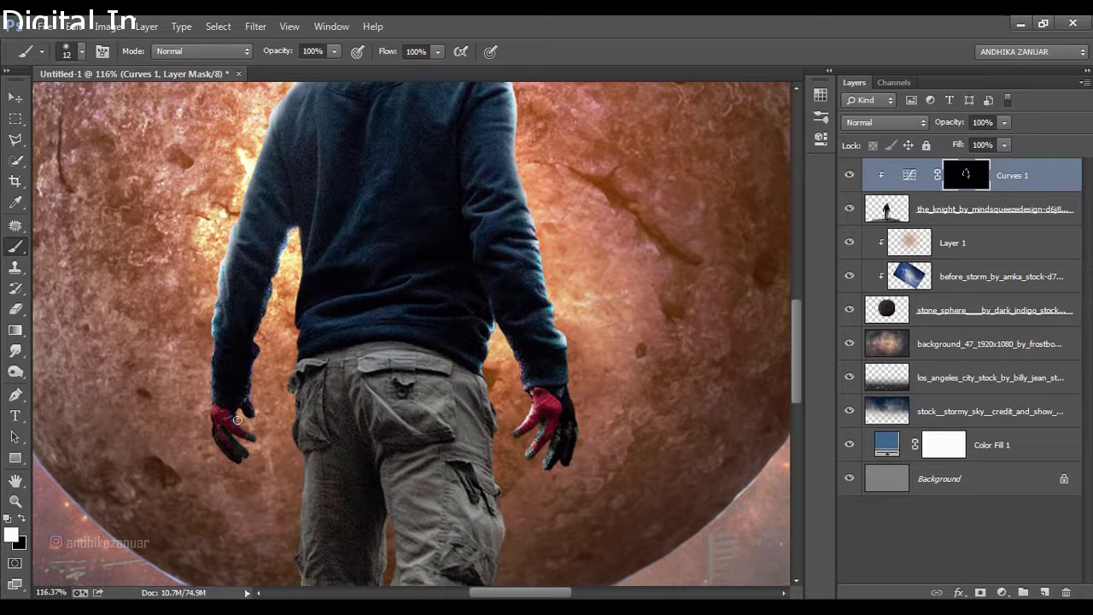
pyautogui.moveTo(240, 424); pyautogui.dragTo(276, 454)
pyautogui.moveTo(504, 463); pyautogui.dragTo(495, 333)
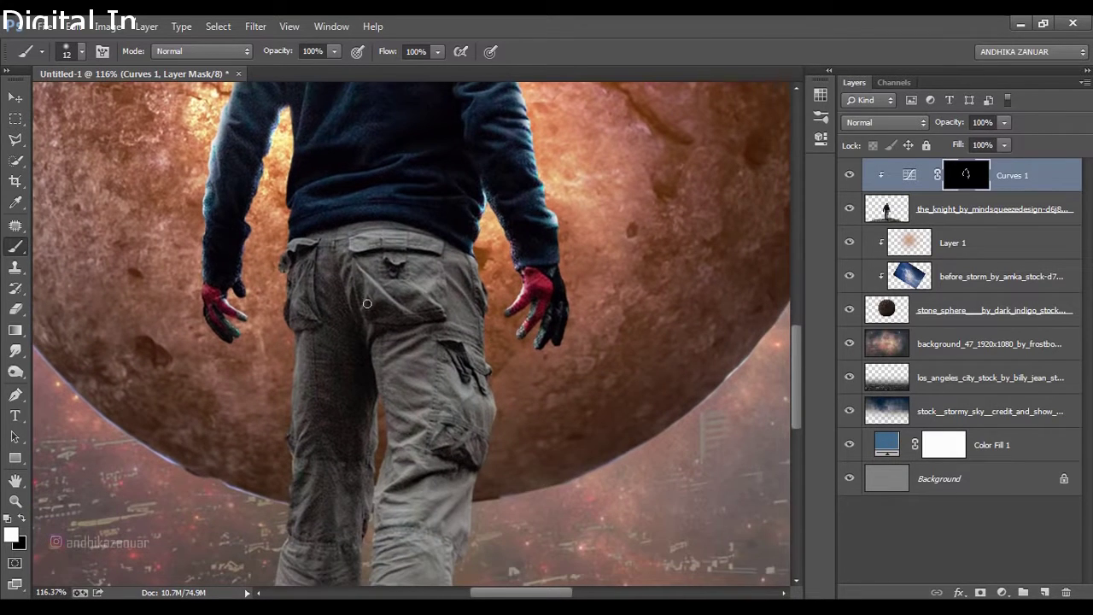
pyautogui.moveTo(278, 277); pyautogui.dragTo(282, 201)
pyautogui.moveTo(275, 272)
pyautogui.mouseDown()
pyautogui.moveTo(292, 384)
pyautogui.moveTo(282, 494)
pyautogui.mouseUp()
# - Add rim light along the left leg's inner edge, then fit the composition on screen
pyautogui.scroll(-1, 414, 410)
pyautogui.scroll(-2, 401, 342)
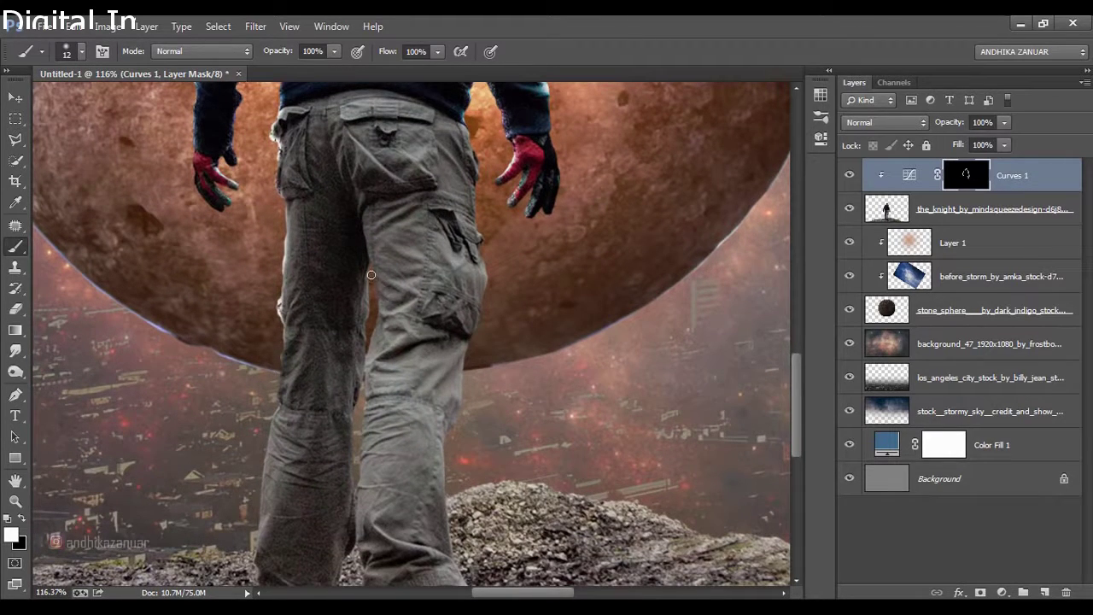
pyautogui.moveTo(368, 270); pyautogui.dragTo(366, 333)
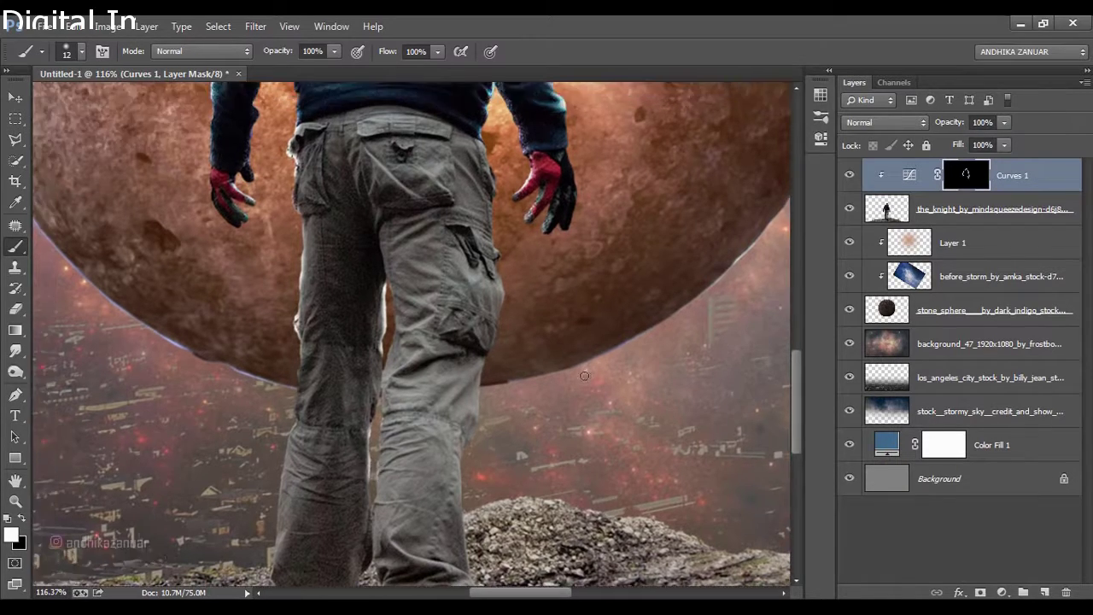
pyautogui.moveTo(519, 362); pyautogui.dragTo(517, 327)
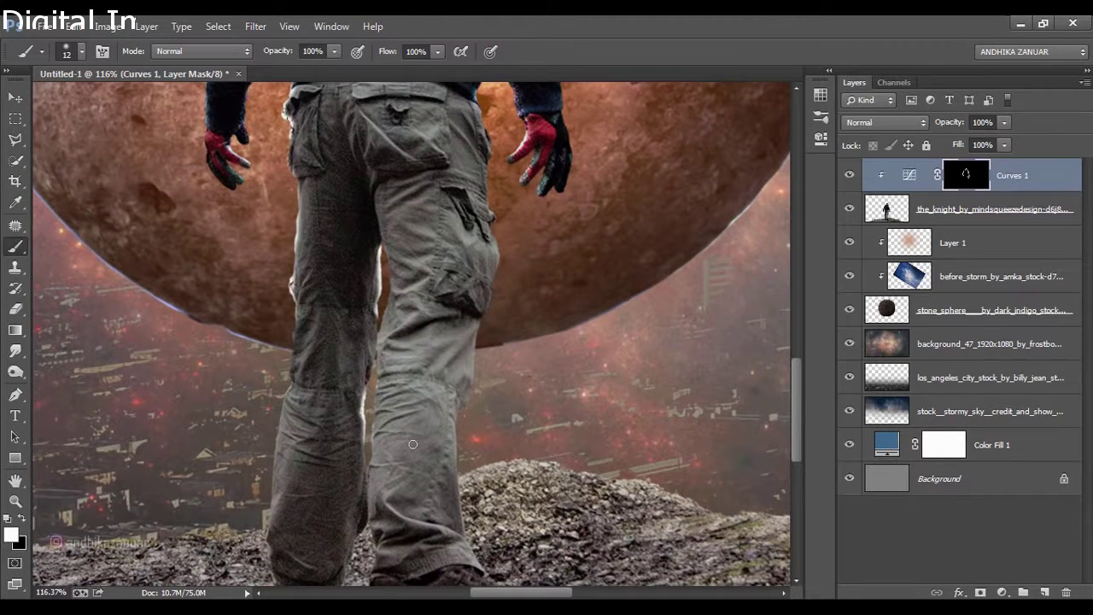
pyautogui.scroll(-2, 417, 418)
pyautogui.hotkey('ctrl', '0')
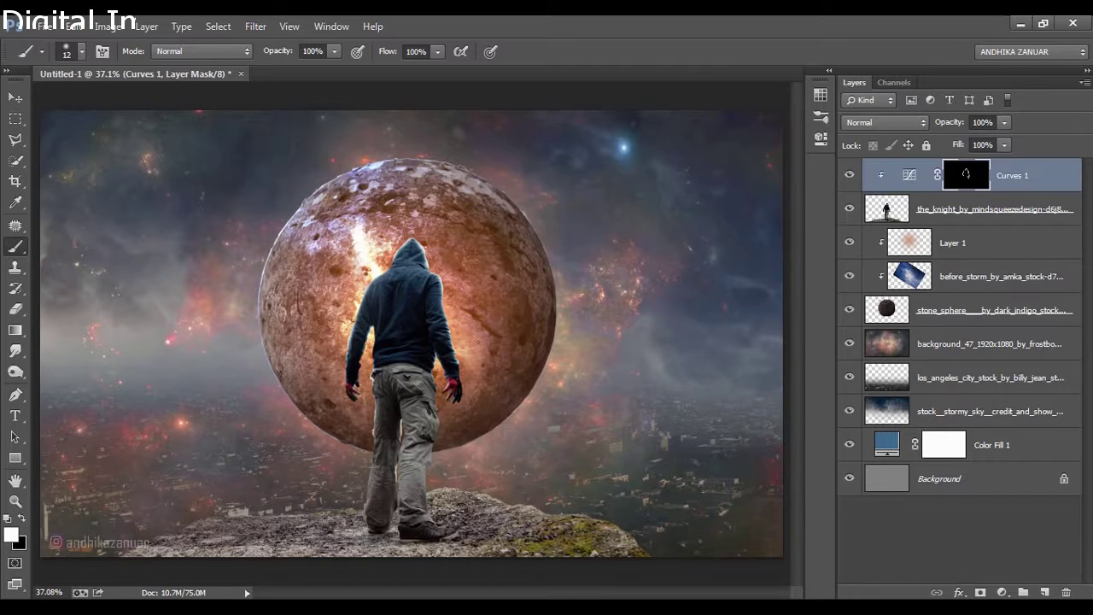
# - Select the knight layer and set the Dodge Tool to 20% exposure
pyautogui.click(16, 97)
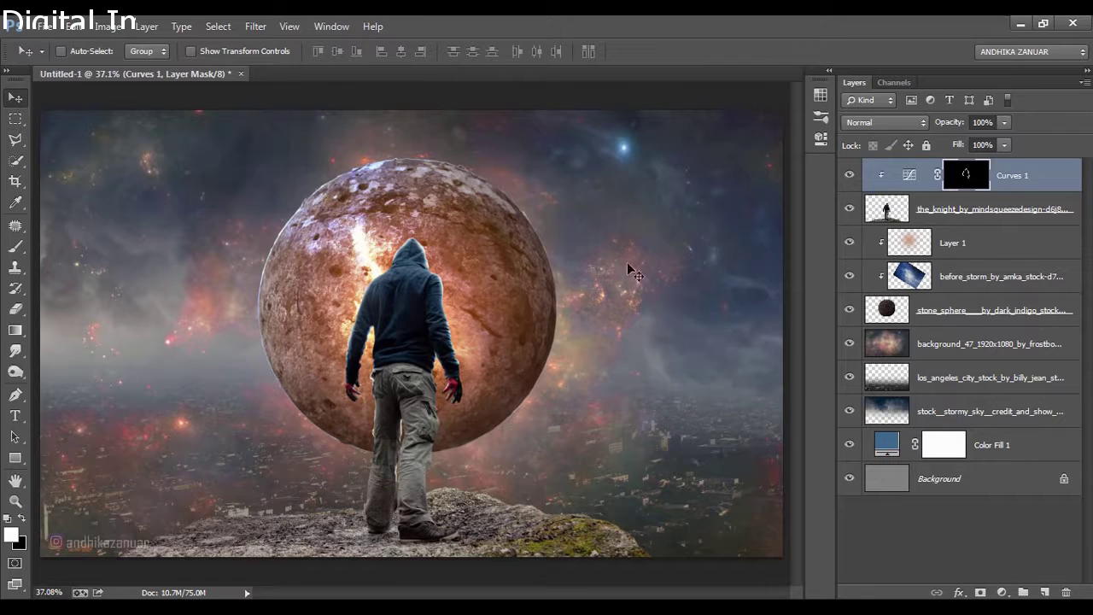
pyautogui.click(952, 209)
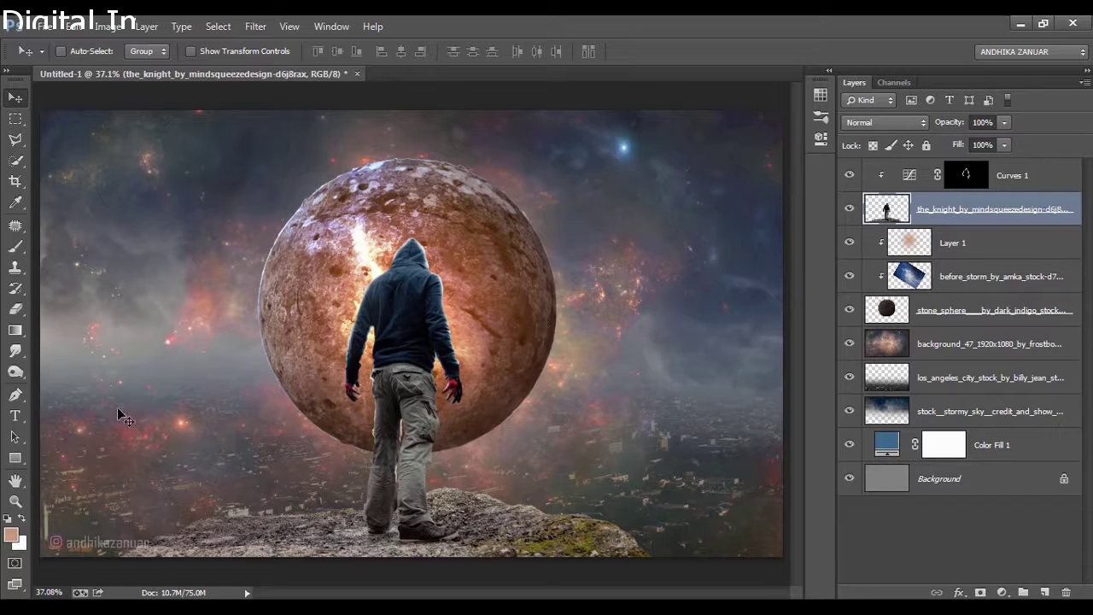
pyautogui.click(15, 374)
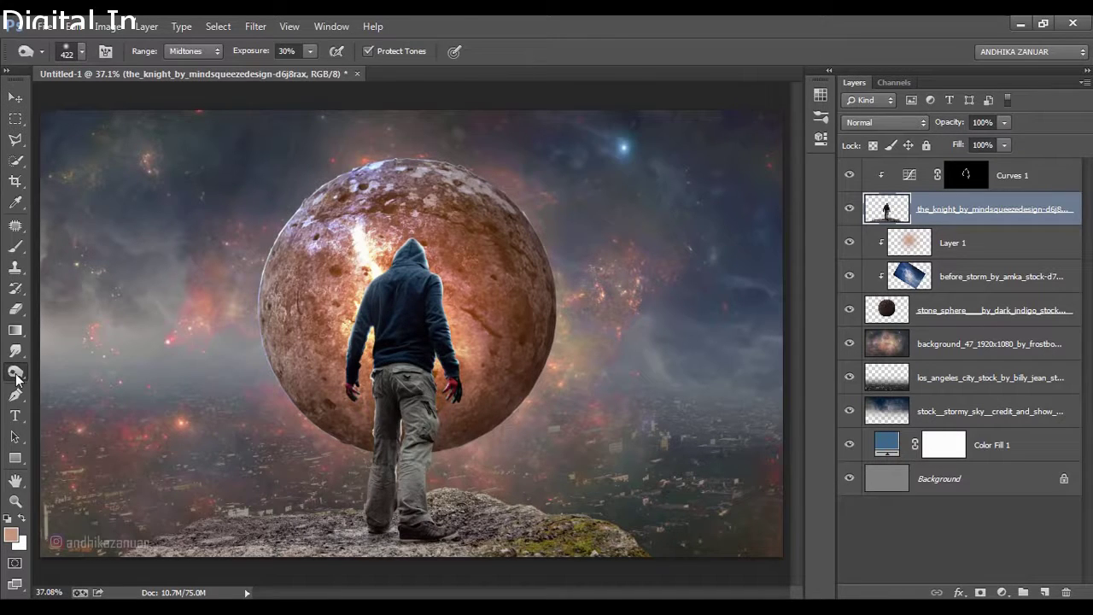
pyautogui.click(249, 54)
pyautogui.write('2')
pyautogui.write('0')
pyautogui.press('Return')
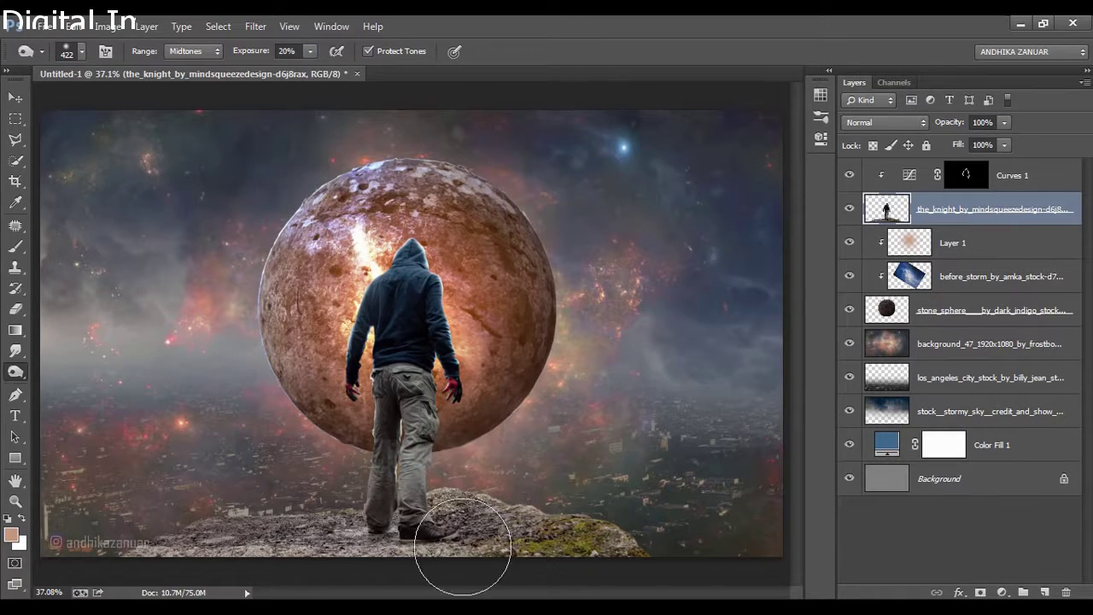
# - Dodge the rocky ledge under the man's feet with a 107 px brush
pyautogui.moveTo(453, 538); pyautogui.dragTo(434, 562)
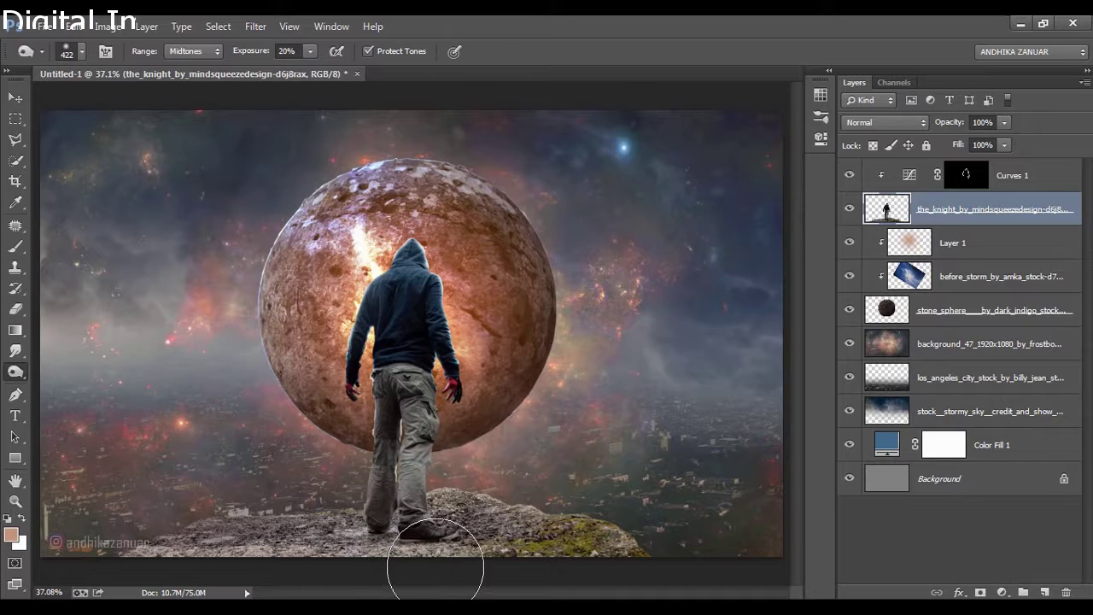
pyautogui.rightClick(539, 500)
pyautogui.moveTo(658, 200); pyautogui.dragTo(670, 199)
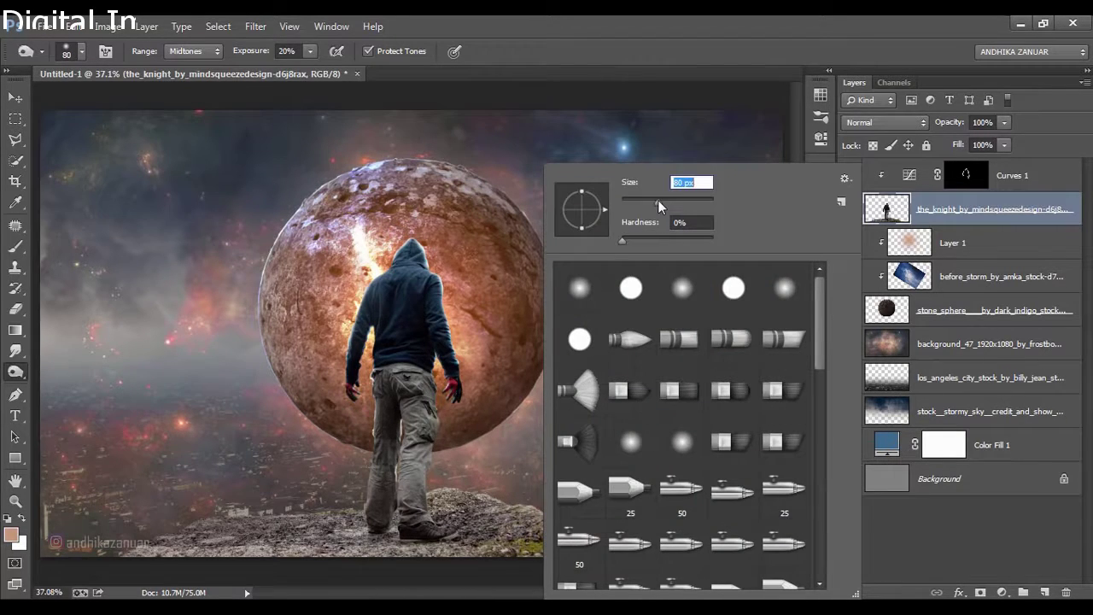
pyautogui.click(642, 32)
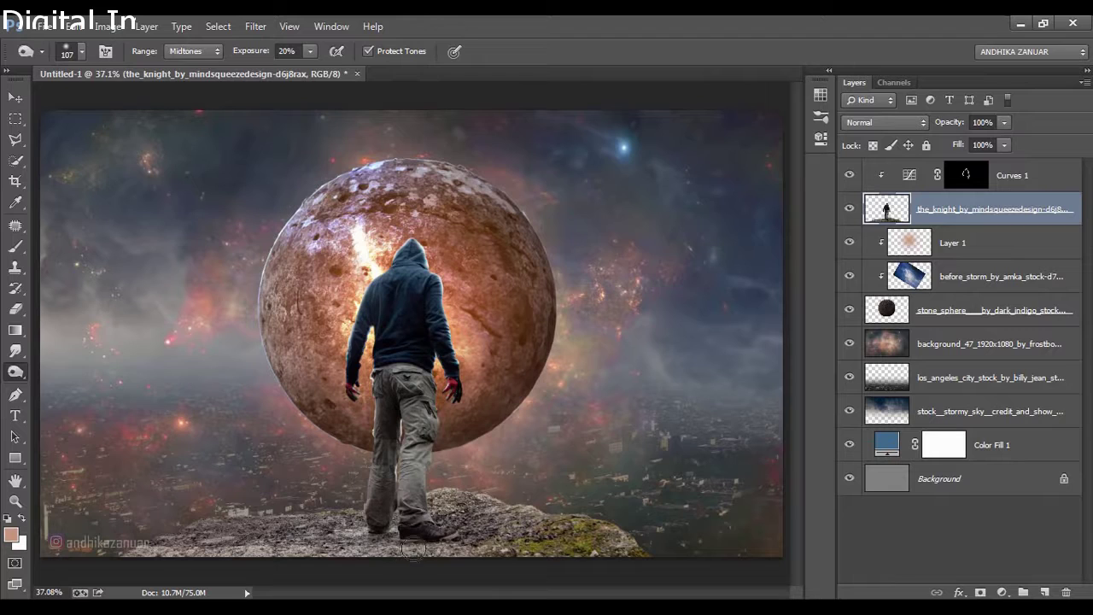
pyautogui.moveTo(457, 548)
pyautogui.mouseDown()
pyautogui.moveTo(402, 527)
pyautogui.moveTo(342, 551)
pyautogui.moveTo(446, 540)
pyautogui.moveTo(368, 540)
pyautogui.moveTo(491, 567)
pyautogui.moveTo(507, 550)
pyautogui.moveTo(411, 562)
pyautogui.moveTo(251, 556)
pyautogui.moveTo(498, 566)
pyautogui.moveTo(369, 538)
pyautogui.moveTo(447, 578)
pyautogui.moveTo(470, 567)
pyautogui.moveTo(374, 537)
pyautogui.moveTo(366, 564)
pyautogui.moveTo(381, 522)
pyautogui.moveTo(415, 551)
pyautogui.moveTo(510, 561)
pyautogui.moveTo(485, 537)
pyautogui.moveTo(572, 560)
pyautogui.moveTo(468, 550)
pyautogui.moveTo(692, 562)
pyautogui.moveTo(560, 547)
pyautogui.moveTo(621, 546)
pyautogui.moveTo(472, 566)
pyautogui.moveTo(267, 549)
pyautogui.moveTo(336, 540)
pyautogui.moveTo(117, 552)
pyautogui.moveTo(403, 532)
pyautogui.mouseUp()
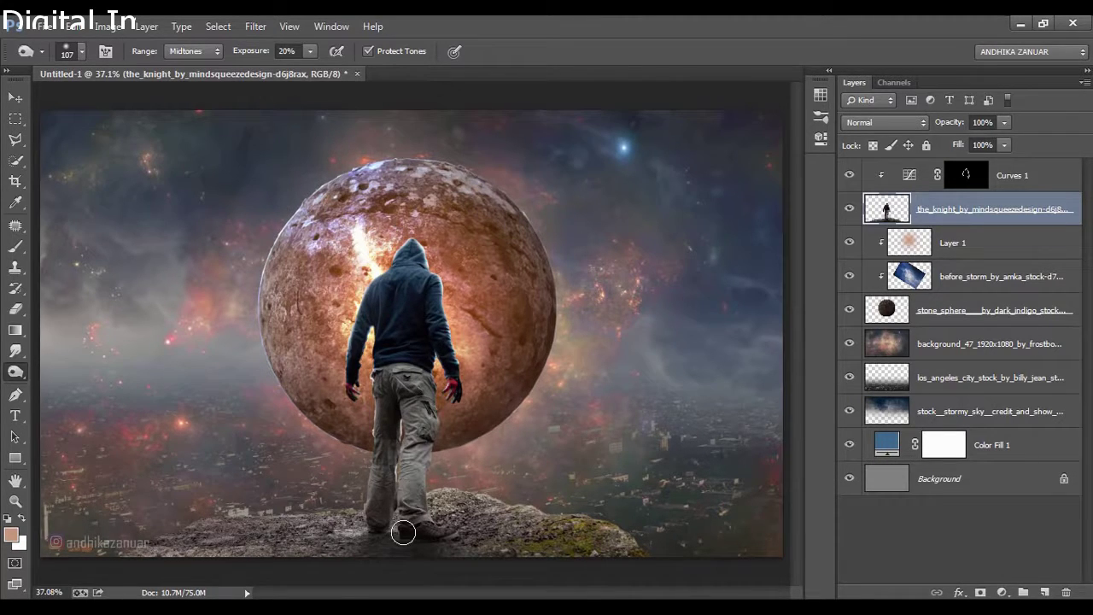
# - Dodge the foreground rocks and city strip further with an 84 px brush
pyautogui.rightClick(15, 376)
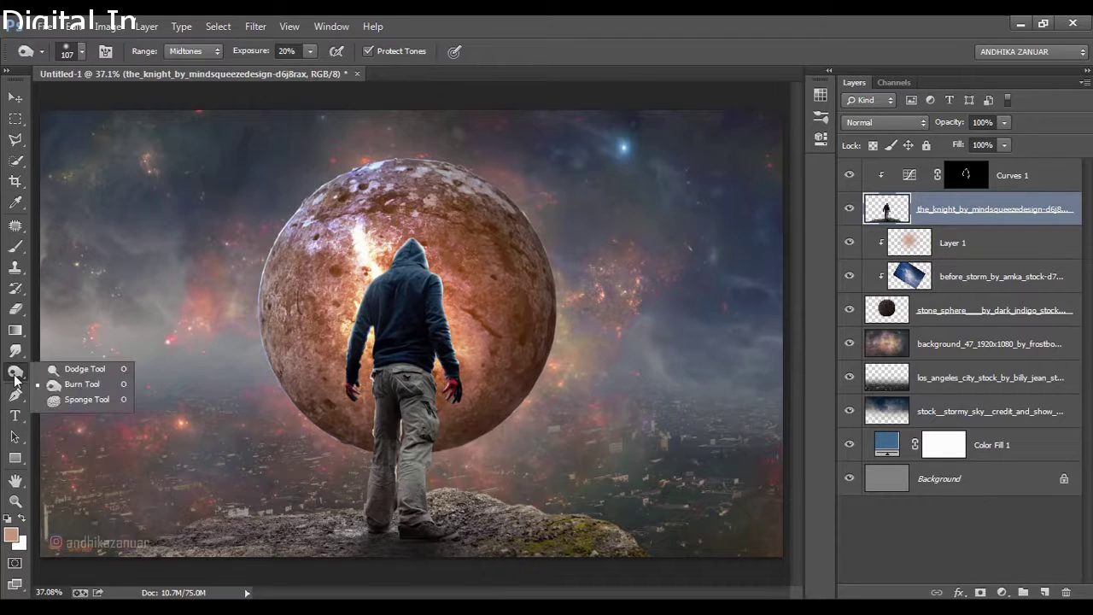
pyautogui.click(81, 369)
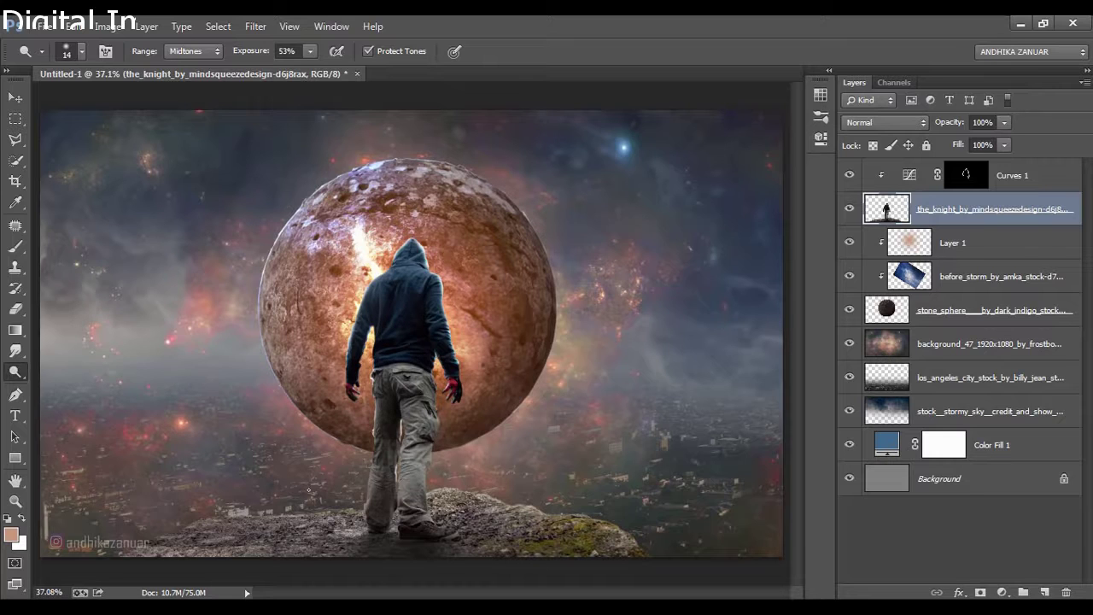
pyautogui.moveTo(267, 456); pyautogui.dragTo(274, 458)
pyautogui.moveTo(353, 501)
pyautogui.mouseDown()
pyautogui.moveTo(154, 531)
pyautogui.moveTo(380, 517)
pyautogui.moveTo(452, 447)
pyautogui.moveTo(437, 486)
pyautogui.moveTo(479, 497)
pyautogui.moveTo(441, 505)
pyautogui.moveTo(642, 538)
pyautogui.moveTo(246, 521)
pyautogui.moveTo(189, 531)
pyautogui.moveTo(171, 551)
pyautogui.moveTo(272, 518)
pyautogui.moveTo(224, 523)
pyautogui.mouseUp()
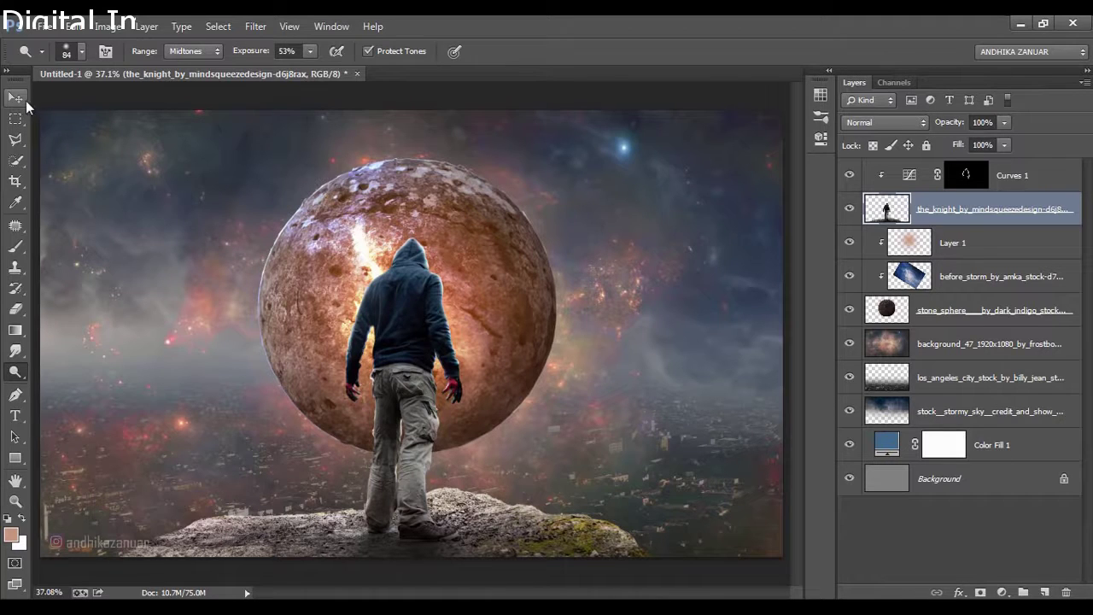
pyautogui.click(22, 102)
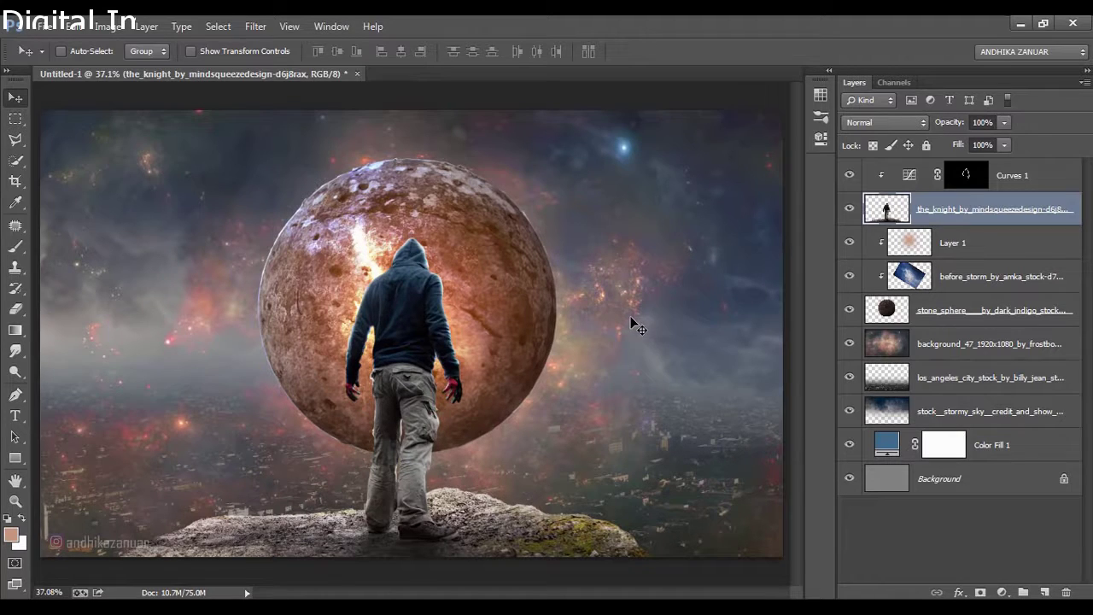
# - Add a Vibrance layer above Curves 1 with Vibrance set to 80
pyautogui.click(1027, 174)
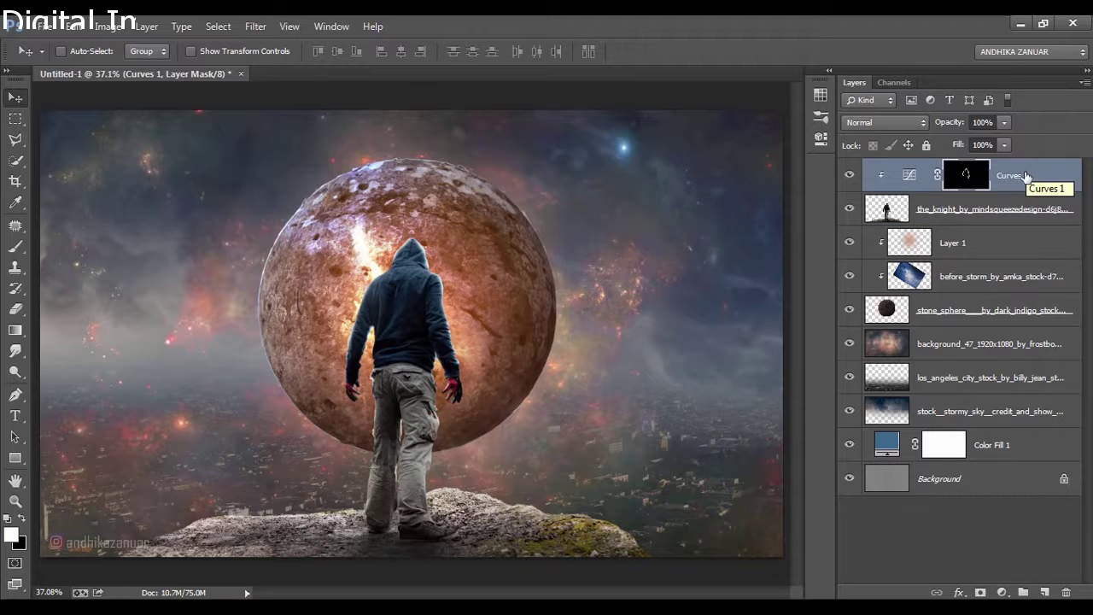
pyautogui.click(1002, 592)
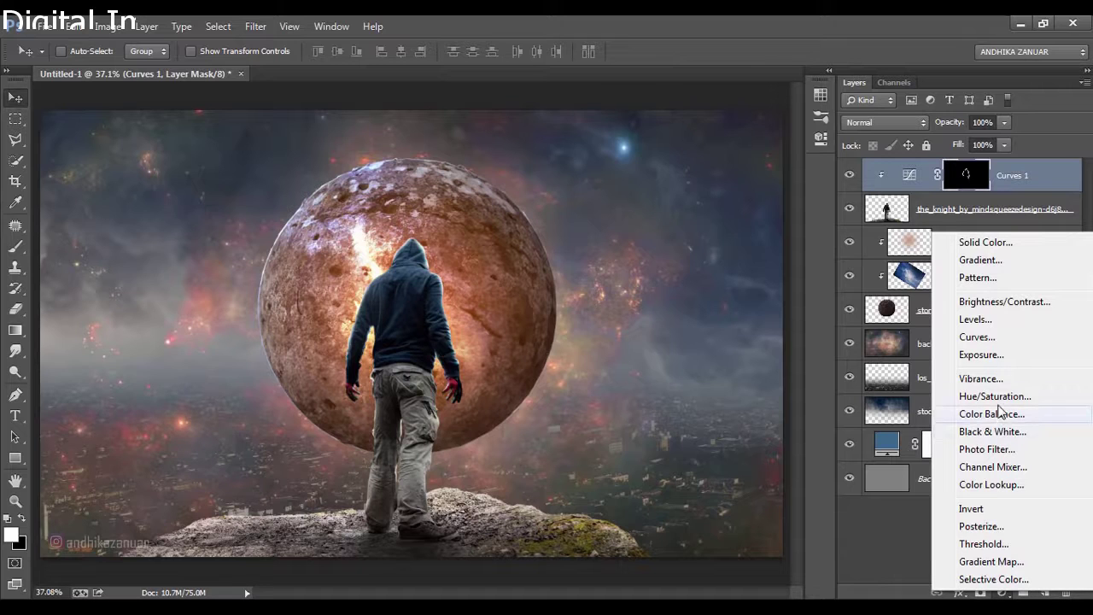
pyautogui.click(980, 378)
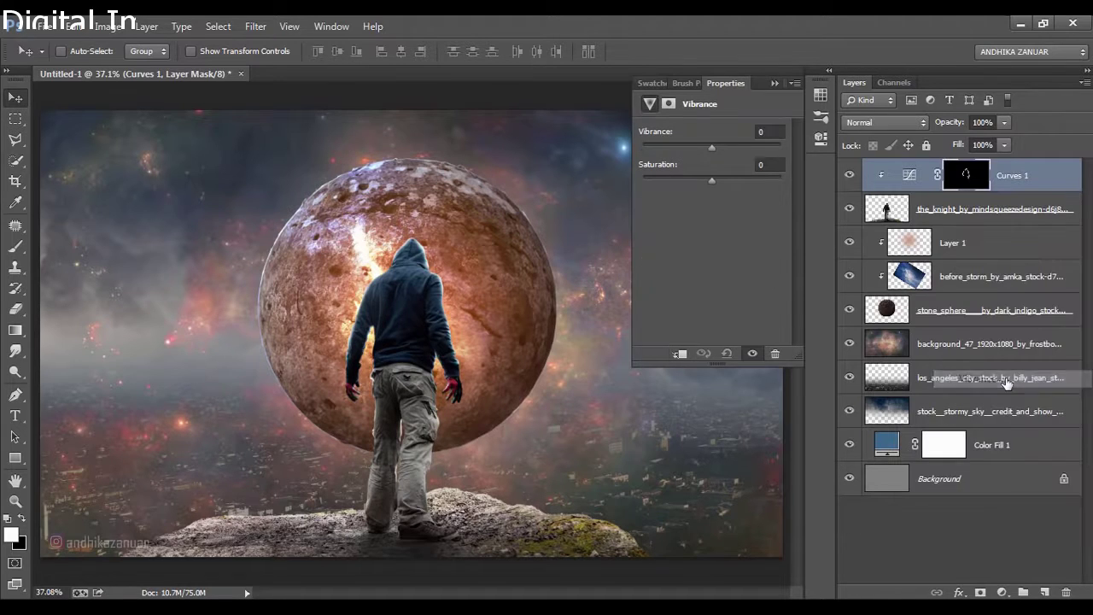
pyautogui.click(761, 132)
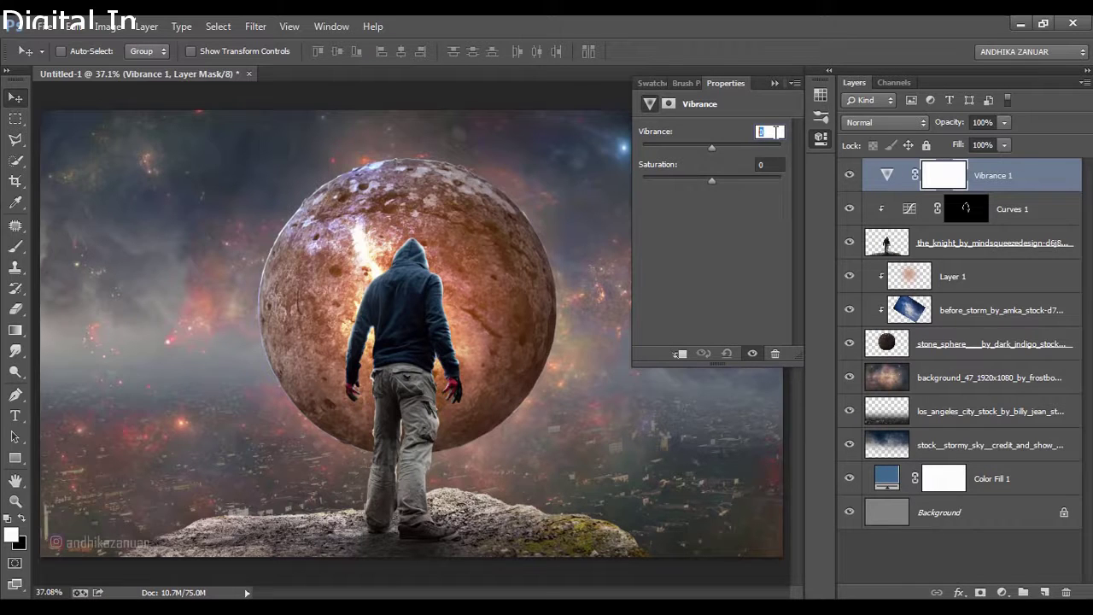
pyautogui.write('80')
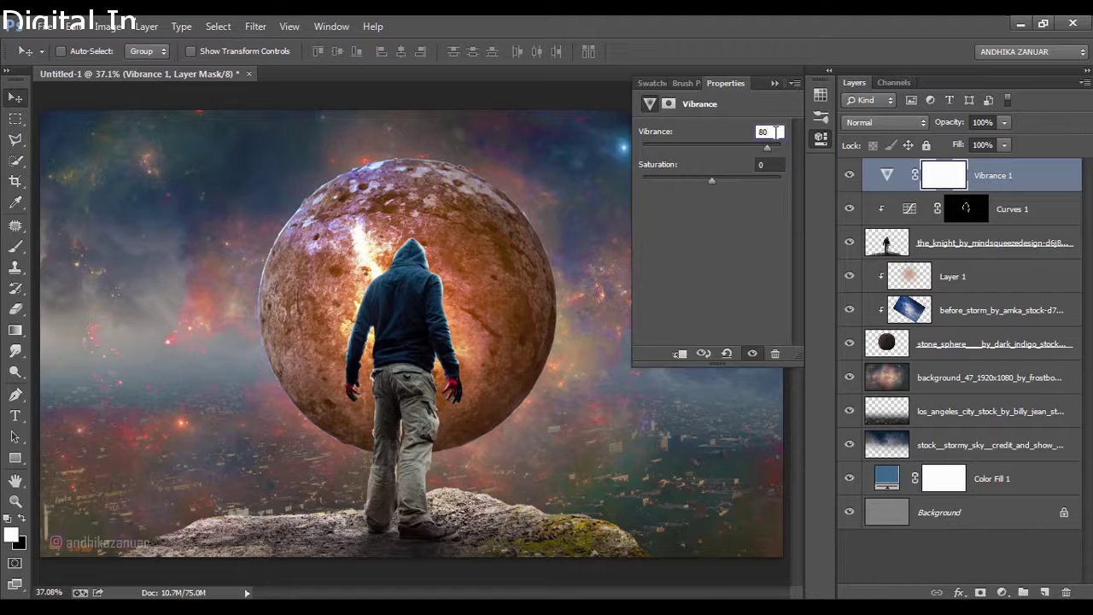
pyautogui.click(821, 139)
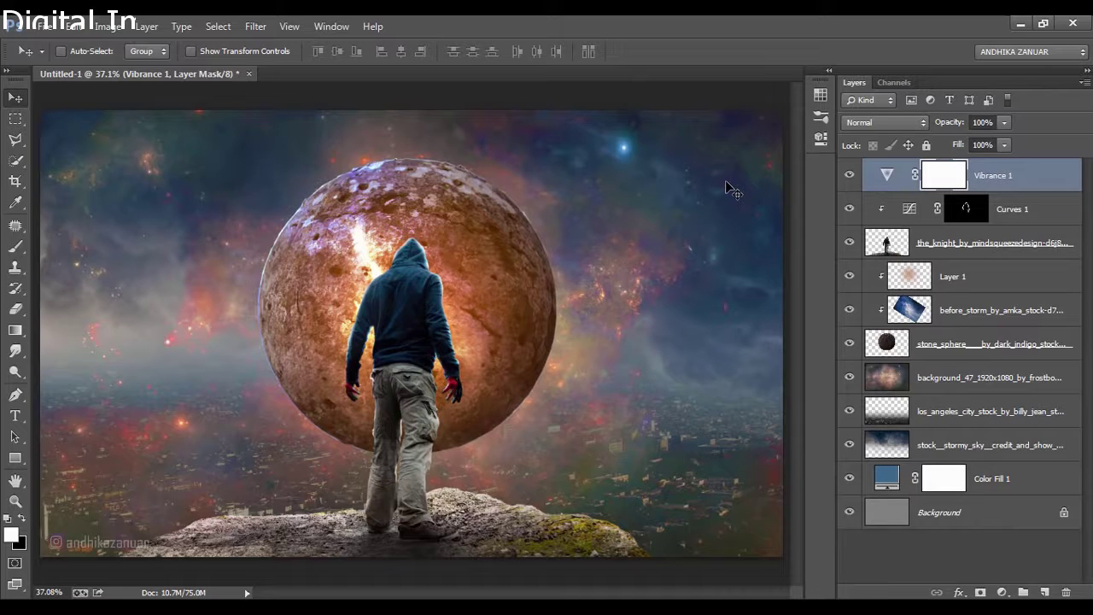